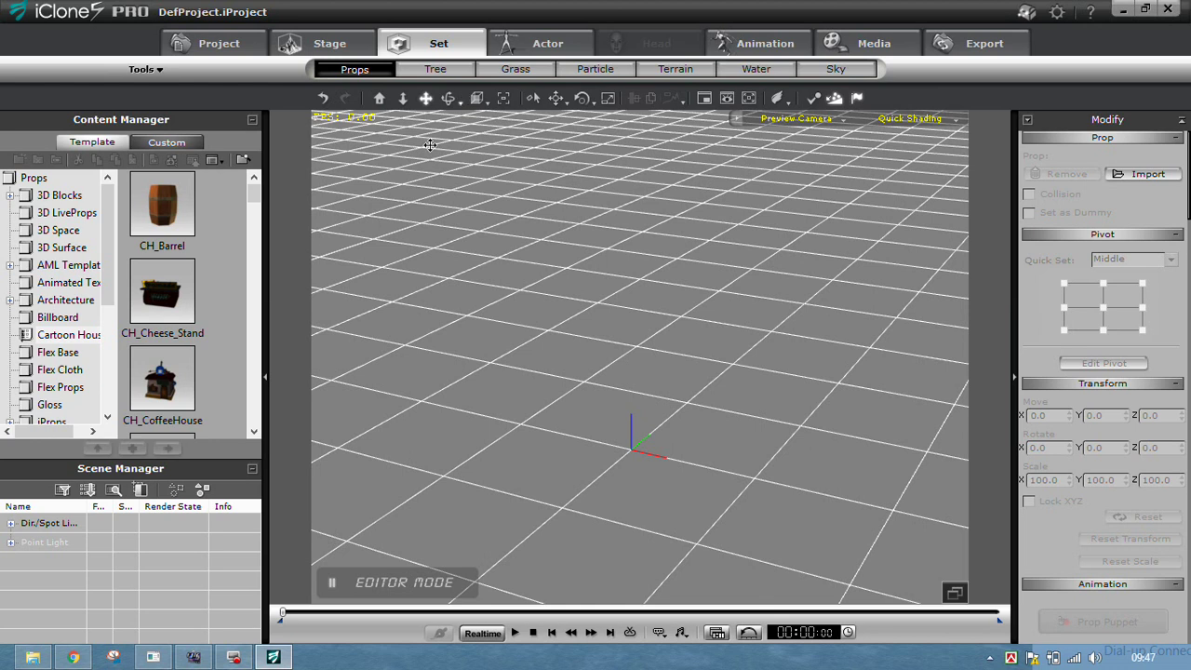
# - Add the barrel prop to the stage and slide it to the right
pyautogui.moveTo(173, 214); pyautogui.dragTo(633, 467)
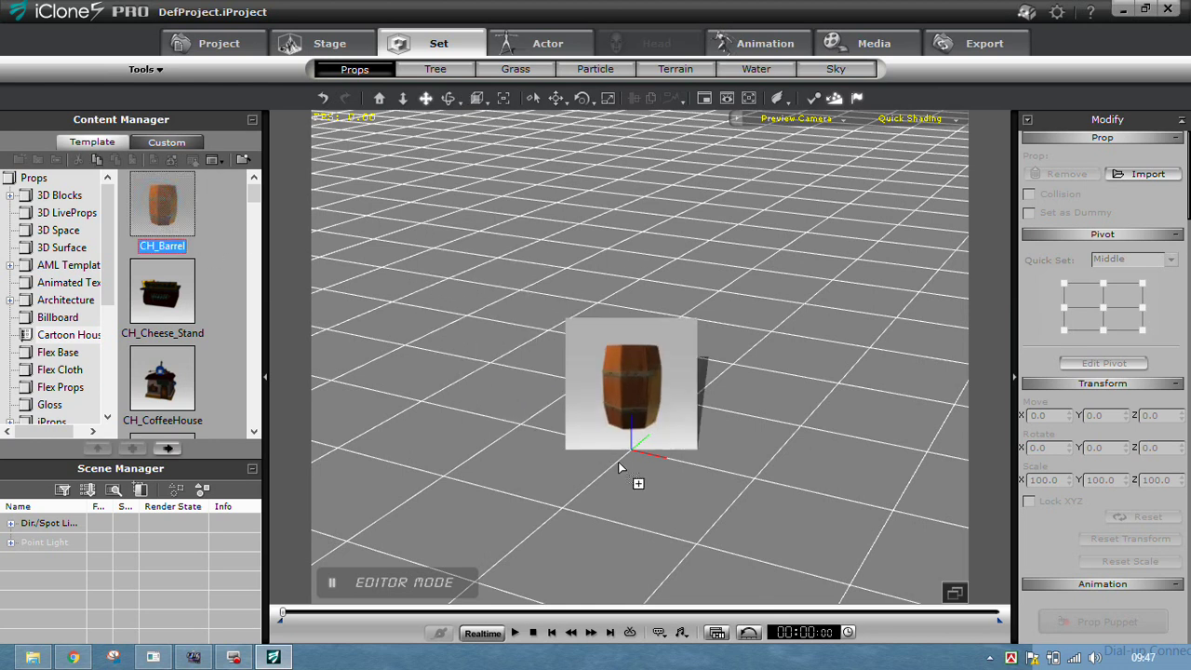
pyautogui.moveTo(771, 487)
pyautogui.mouseDown(button='right')
pyautogui.moveTo(426, 225)
pyautogui.moveTo(502, 286)
pyautogui.mouseUp(button='right')
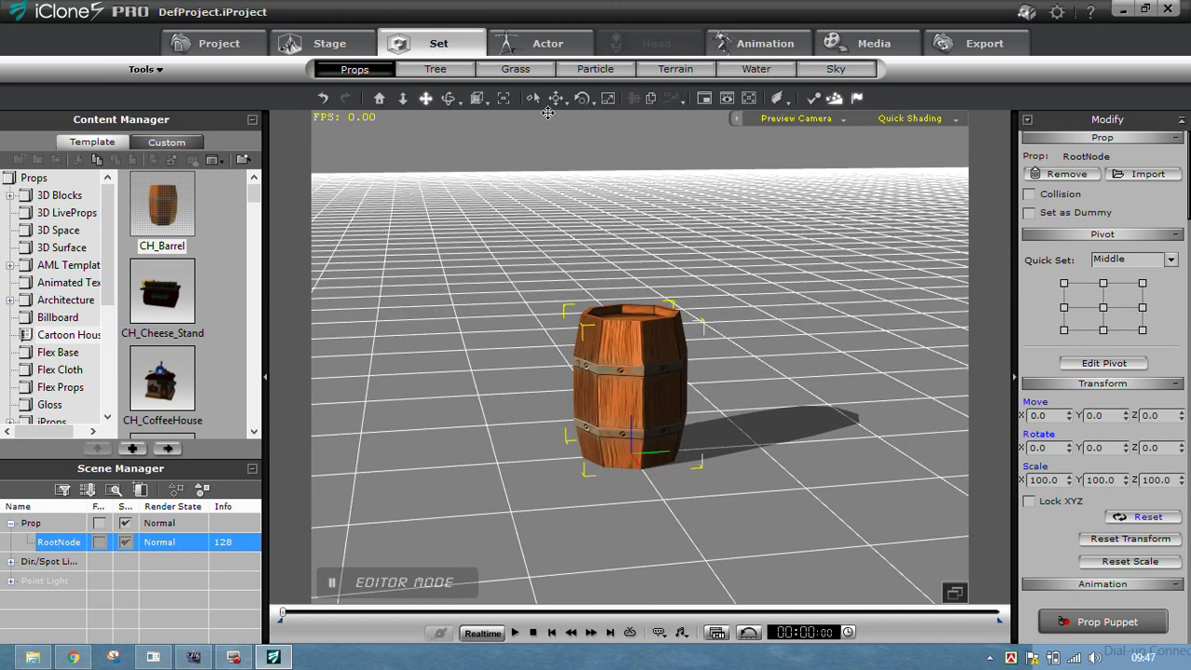
pyautogui.click(556, 97)
pyautogui.moveTo(706, 447); pyautogui.dragTo(728, 416)
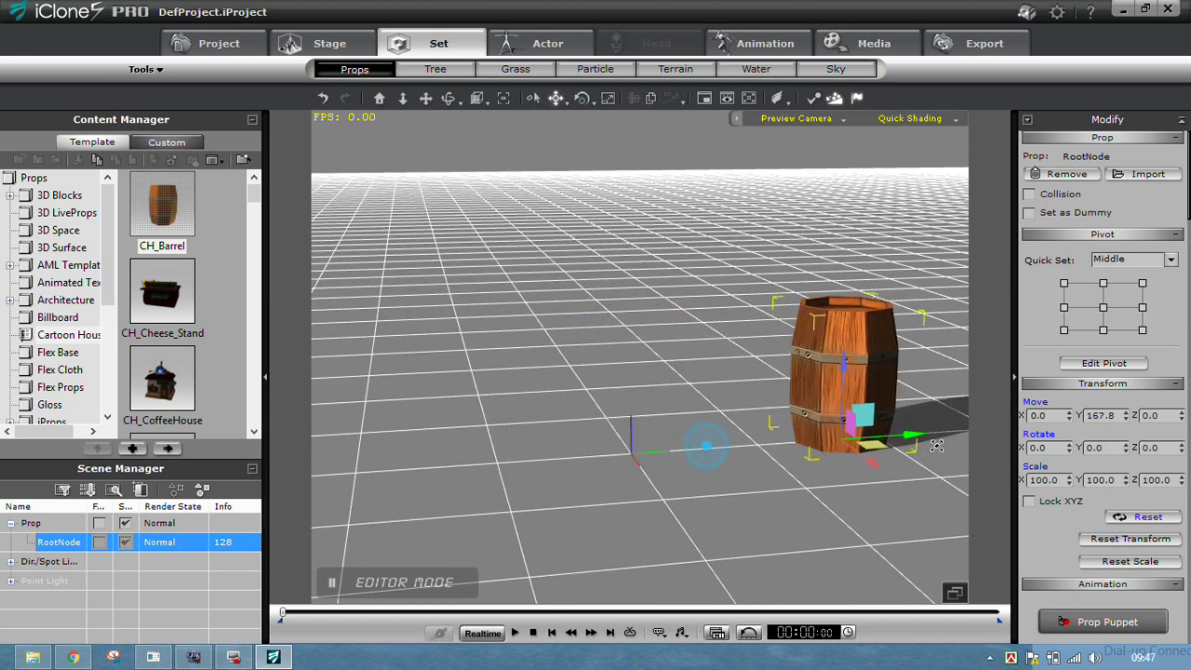
# - Add the cheese stand farther back, shrink it to about half size and turn it
pyautogui.moveTo(165, 296); pyautogui.dragTo(456, 298)
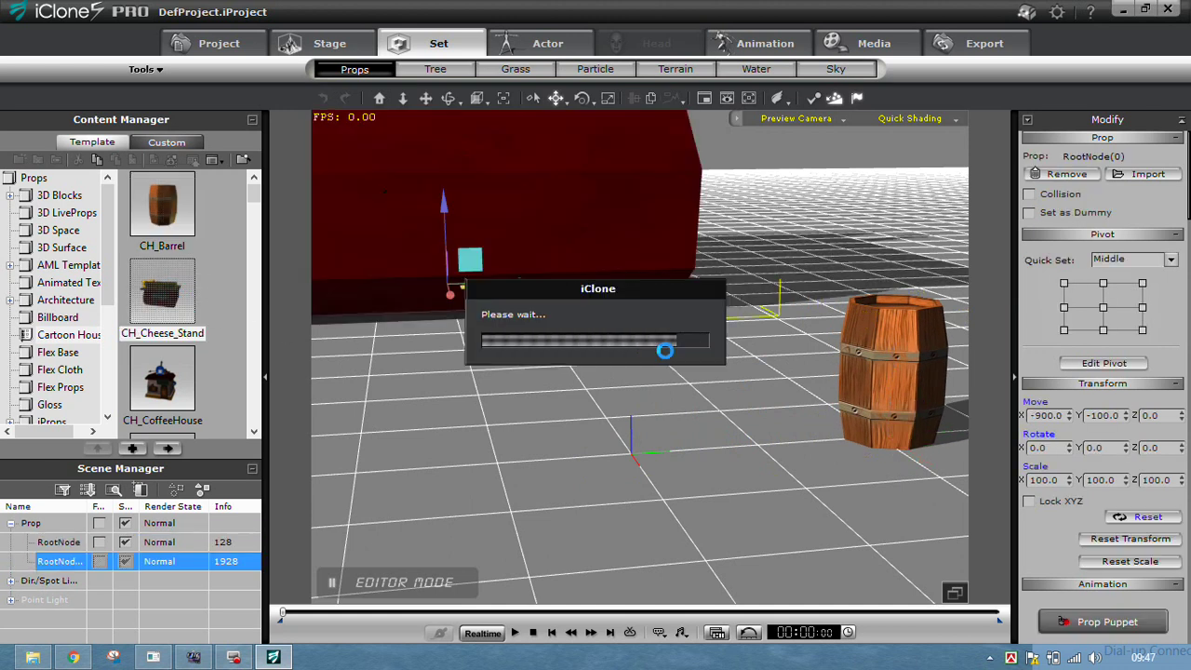
pyautogui.moveTo(449, 296)
pyautogui.mouseDown()
pyautogui.moveTo(431, 193)
pyautogui.moveTo(595, 145)
pyautogui.mouseUp()
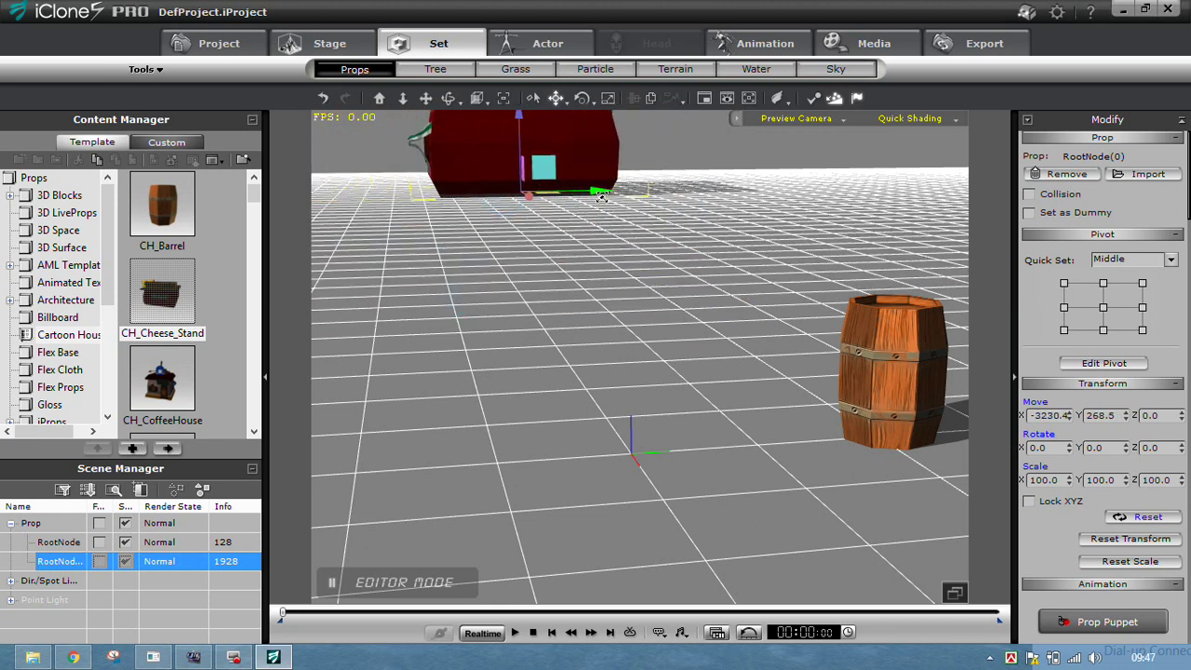
pyautogui.click(608, 98)
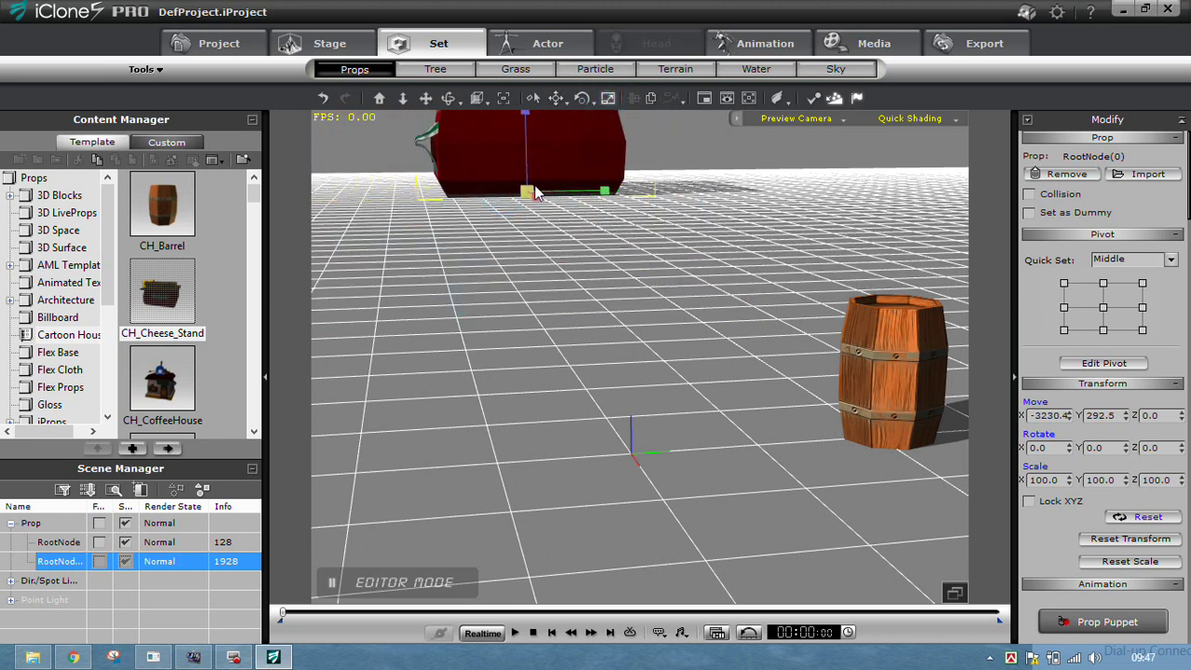
pyautogui.moveTo(524, 189)
pyautogui.mouseDown()
pyautogui.moveTo(439, 302)
pyautogui.moveTo(569, 144)
pyautogui.mouseUp()
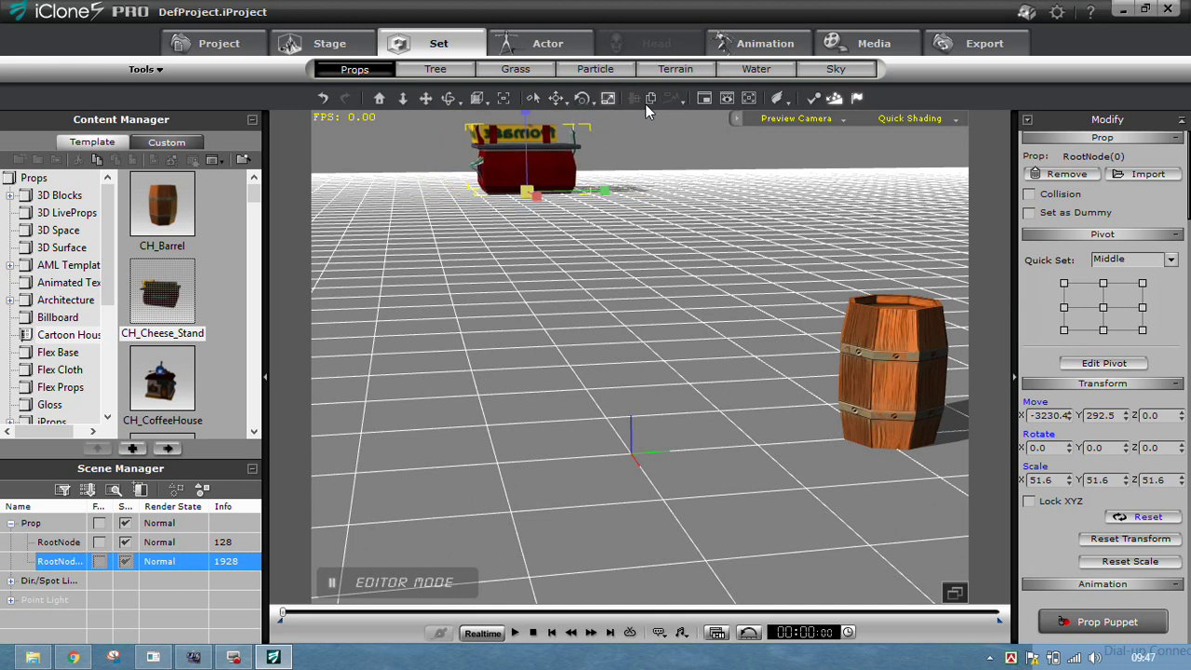
pyautogui.click(581, 98)
pyautogui.moveTo(564, 197)
pyautogui.mouseDown()
pyautogui.moveTo(432, 208)
pyautogui.moveTo(445, 216)
pyautogui.mouseUp()
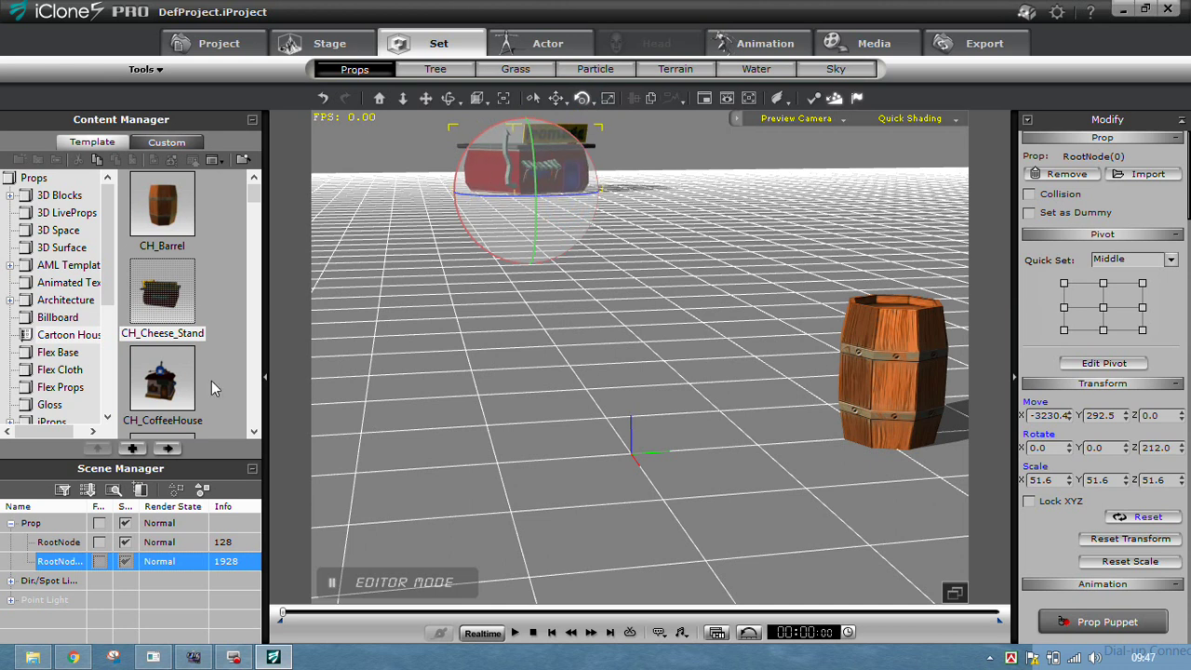
# - Add the coffee house, turn it and shrink it to 49.1, then drop in the small cottage
pyautogui.moveTo(162, 395); pyautogui.dragTo(707, 247)
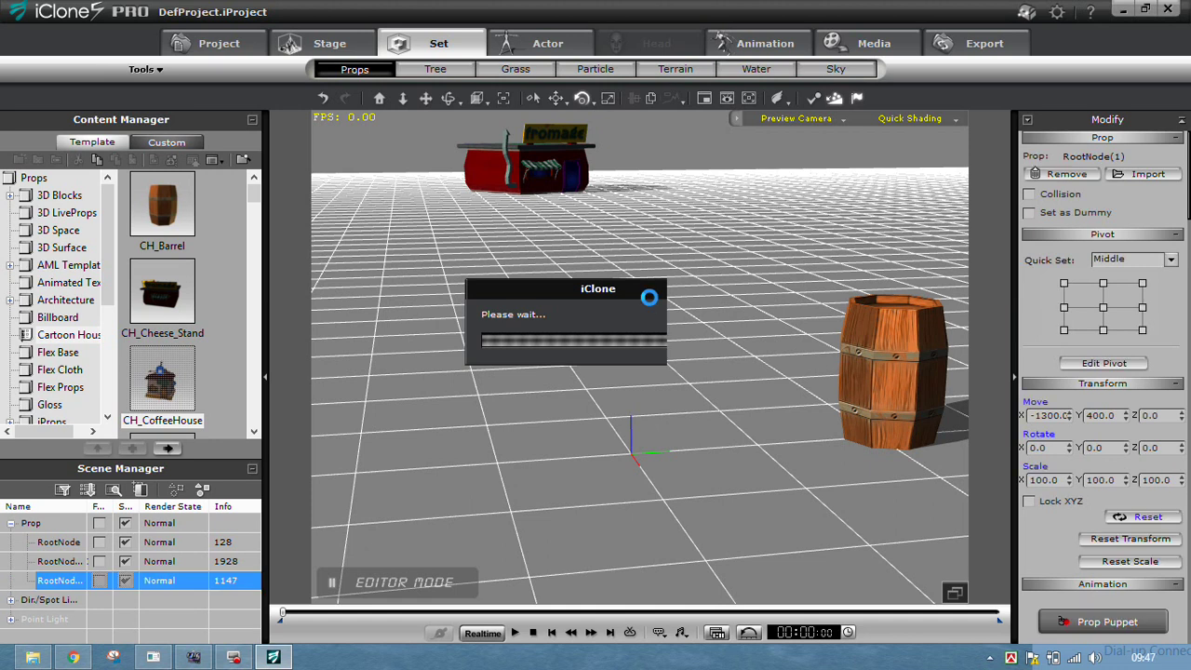
pyautogui.moveTo(678, 257)
pyautogui.mouseDown()
pyautogui.moveTo(770, 262)
pyautogui.moveTo(707, 159)
pyautogui.mouseUp()
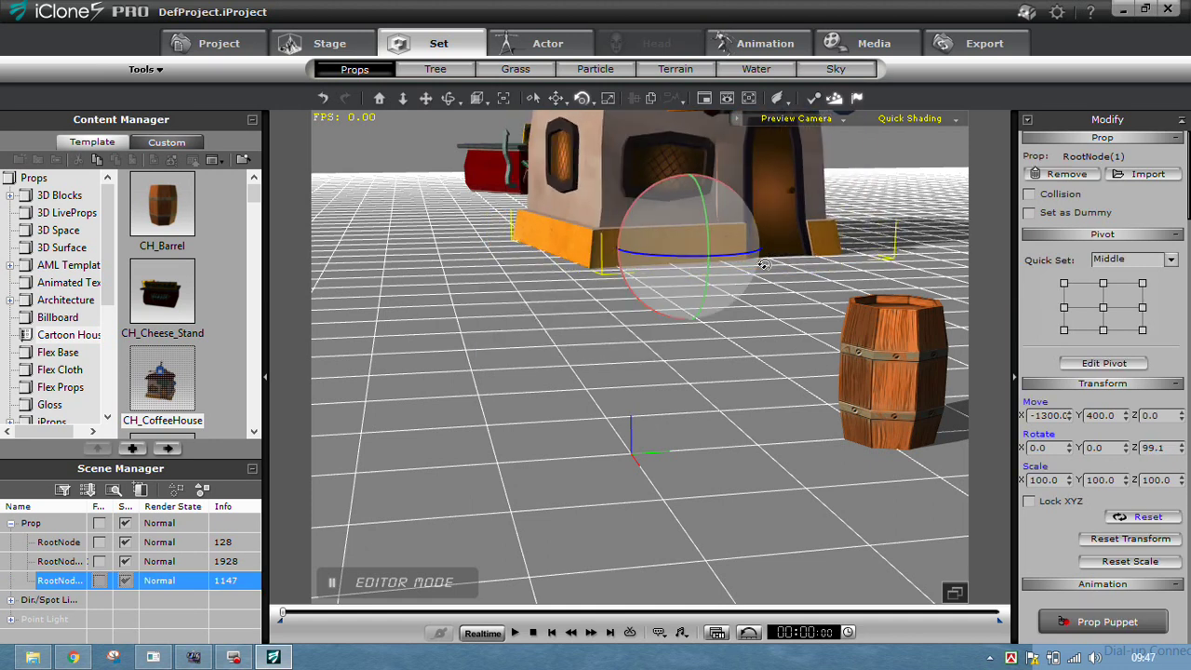
pyautogui.click(608, 98)
pyautogui.moveTo(689, 247); pyautogui.dragTo(640, 363)
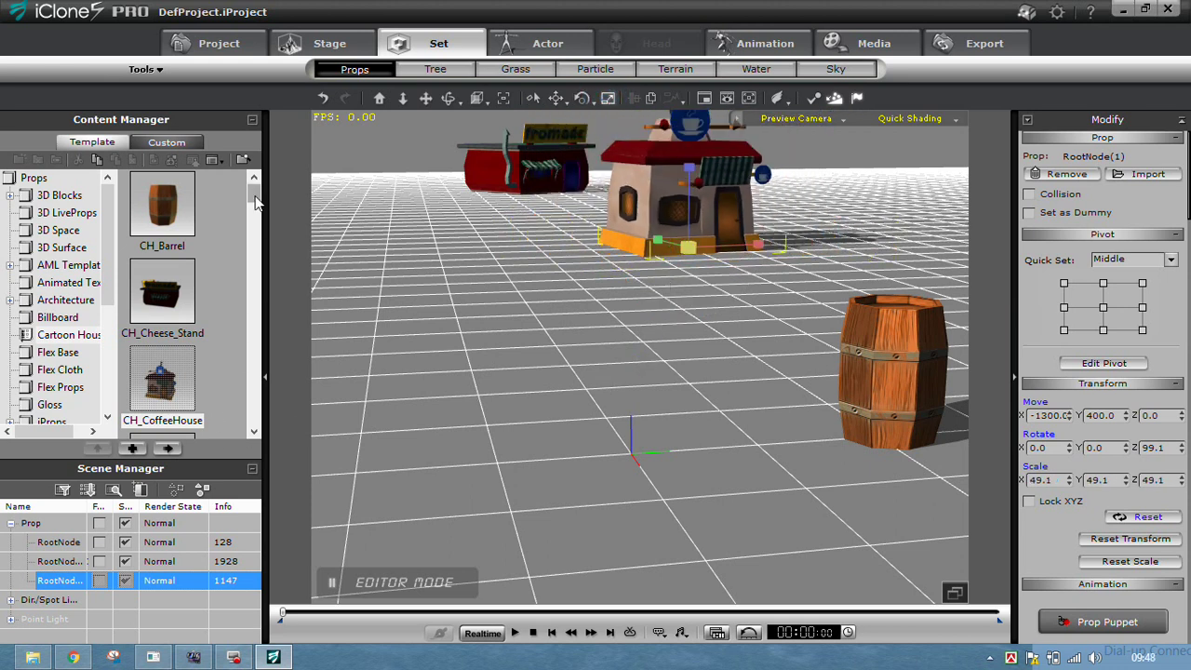
pyautogui.scroll(-3, 257, 203)
pyautogui.moveTo(163, 268)
pyautogui.mouseDown()
pyautogui.moveTo(412, 258)
pyautogui.moveTo(349, 307)
pyautogui.moveTo(252, 470)
pyautogui.mouseUp()
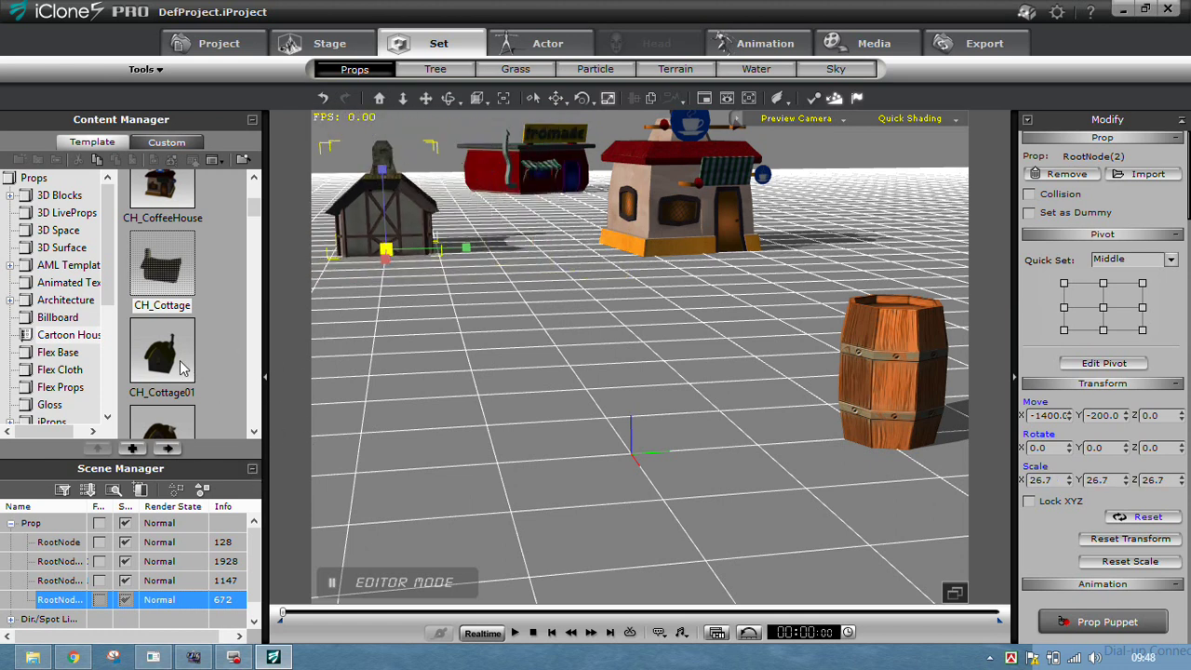
# - Place the CH_Cottage01 thatched cottage behind the barrel, shrink it and turn it
pyautogui.moveTo(183, 368); pyautogui.dragTo(817, 269)
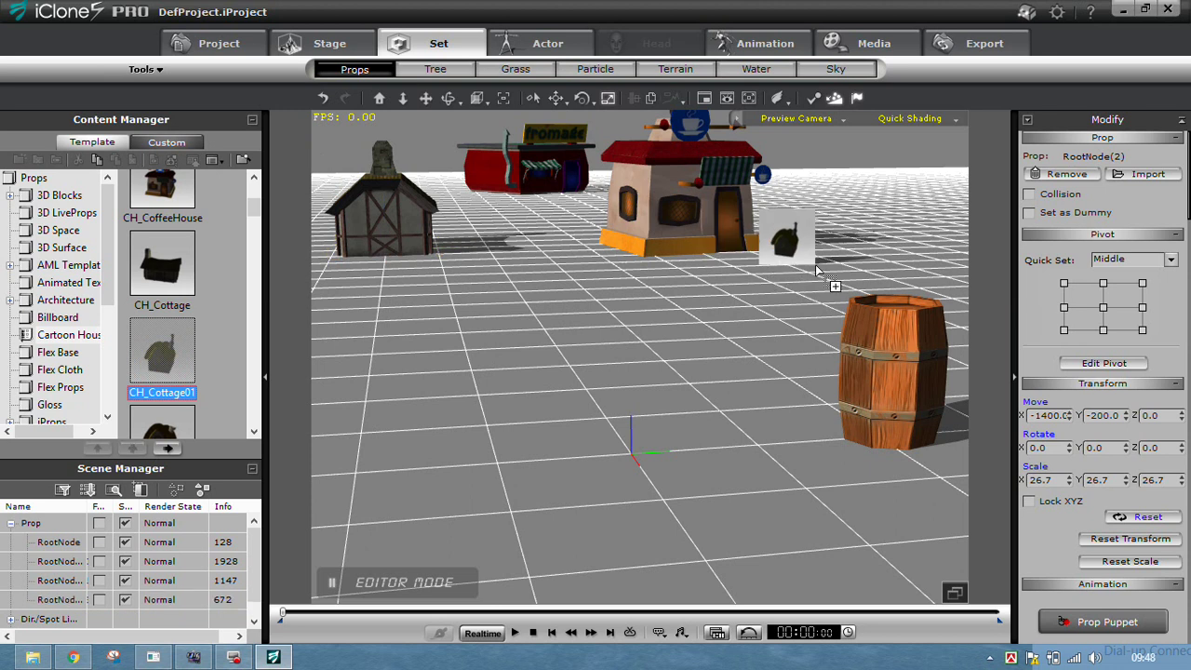
pyautogui.moveTo(817, 269); pyautogui.dragTo(856, 346)
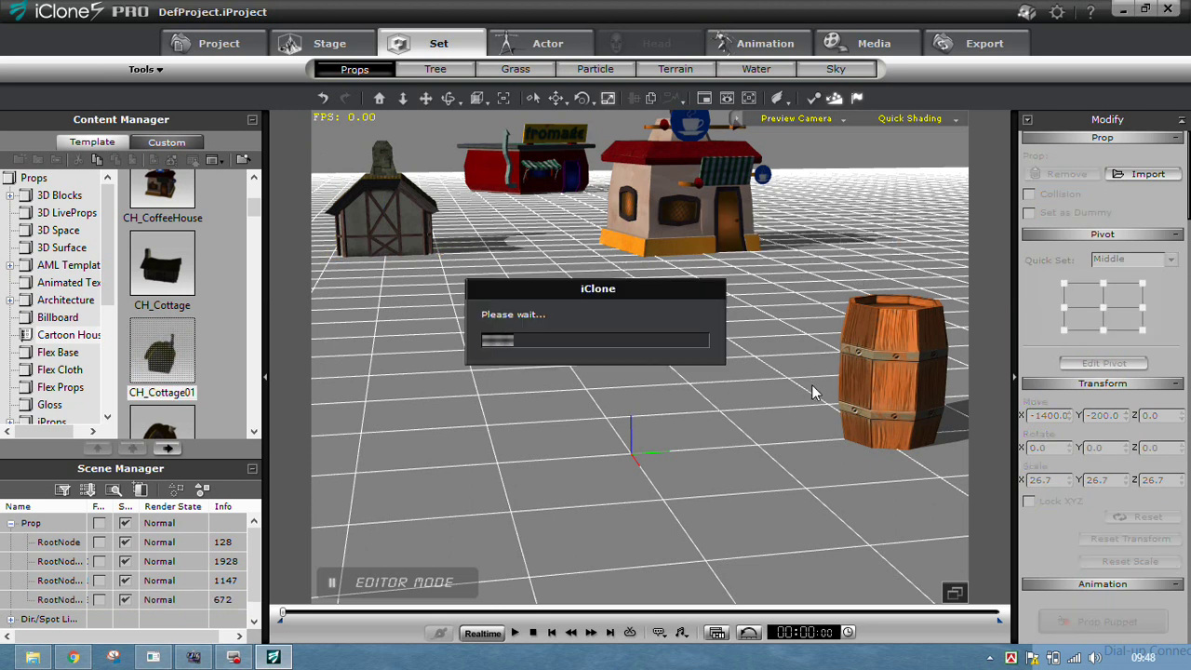
pyautogui.moveTo(876, 233); pyautogui.dragTo(719, 373)
pyautogui.click(583, 100)
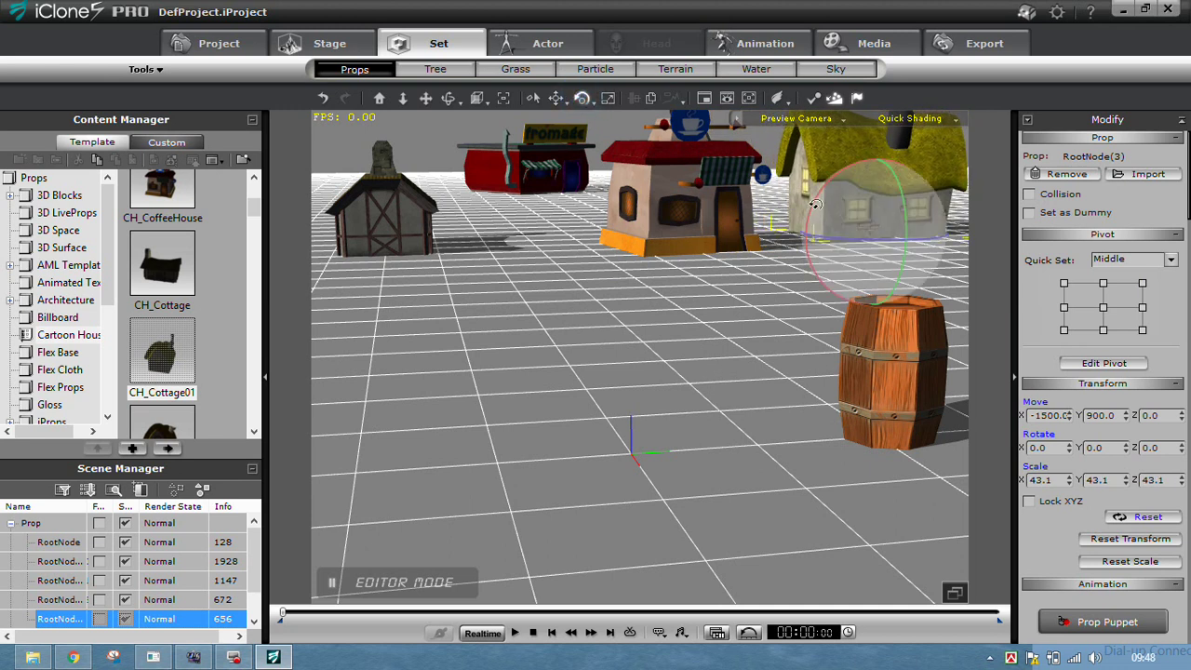
pyautogui.moveTo(817, 244)
pyautogui.mouseDown()
pyautogui.moveTo(786, 248)
pyautogui.moveTo(812, 244)
pyautogui.mouseUp()
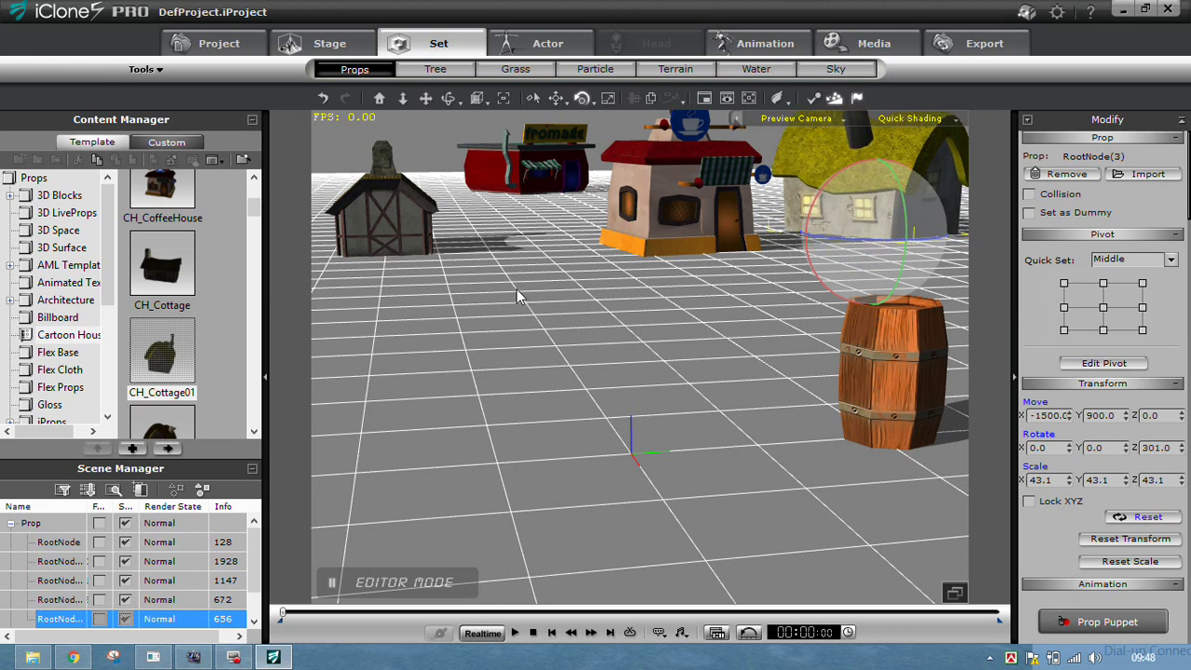
# - Turn the small timber cottage on the left to face another way
pyautogui.click(400, 234)
pyautogui.moveTo(414, 253); pyautogui.dragTo(368, 276)
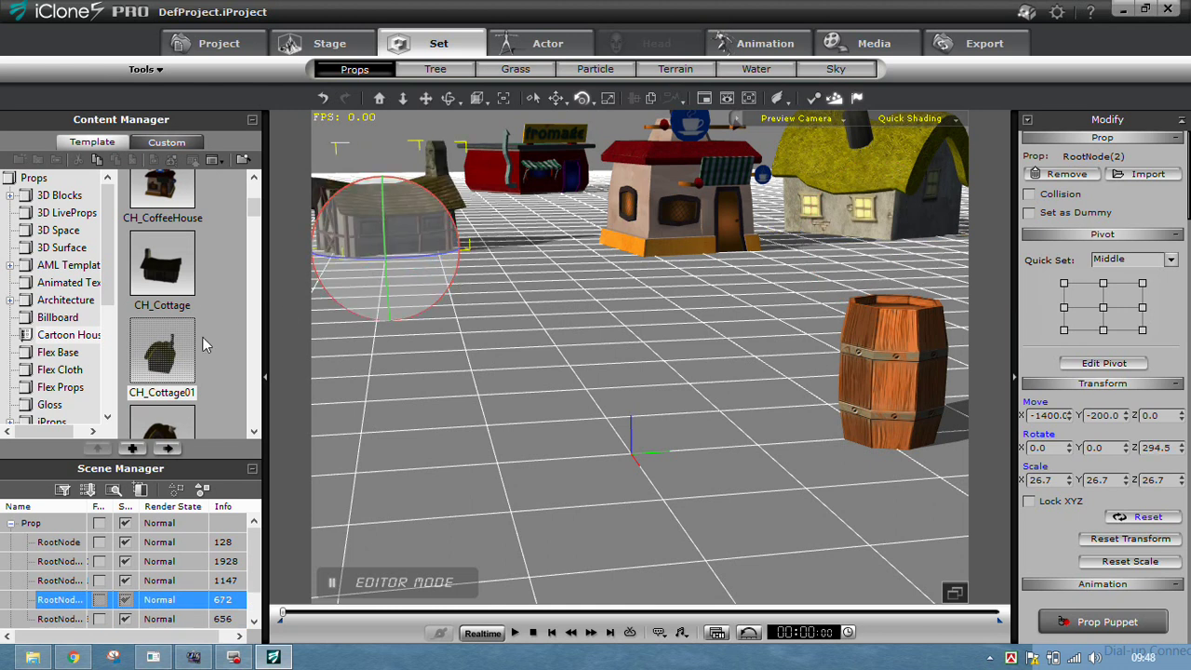
pyautogui.moveTo(257, 217); pyautogui.dragTo(257, 233)
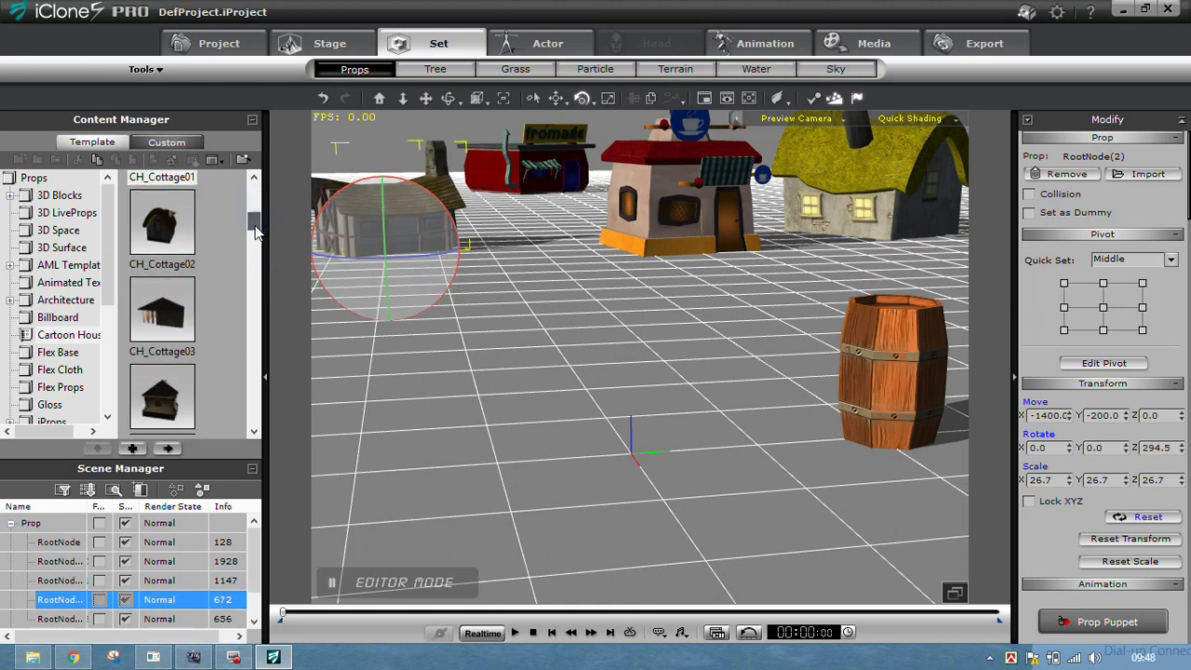
# - Add CH_Cottage02 near the centre, shrink it to 43.4 and move it left to Y -741.3
pyautogui.moveTo(162, 224); pyautogui.dragTo(566, 318)
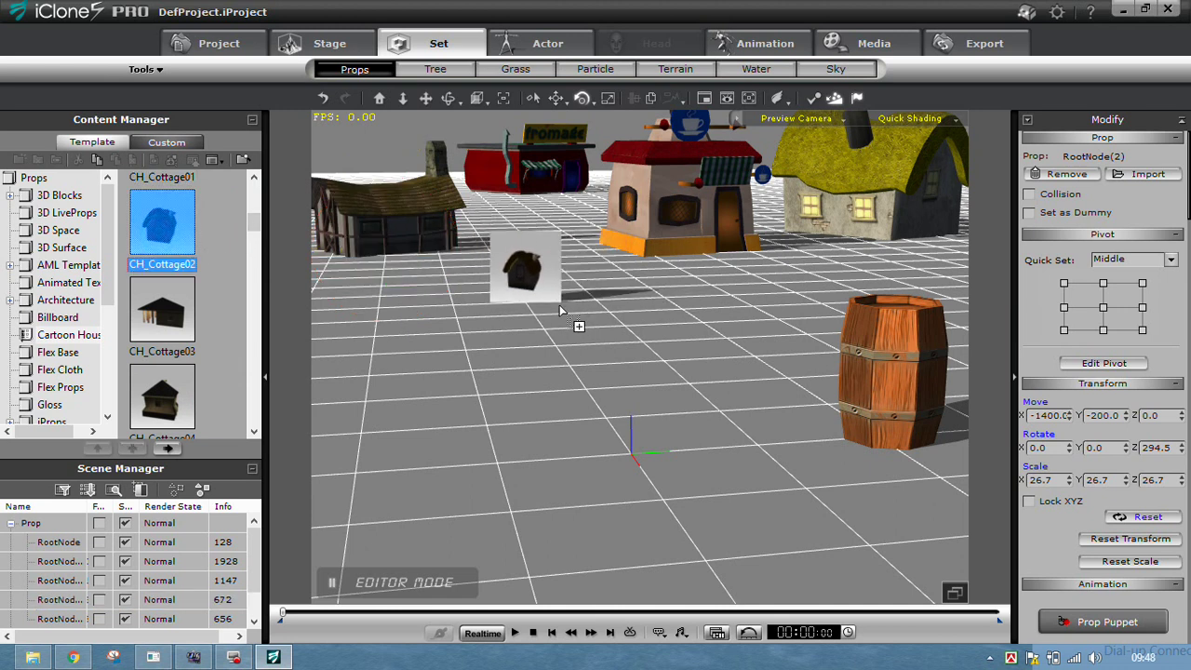
pyautogui.moveTo(566, 317); pyautogui.dragTo(557, 318)
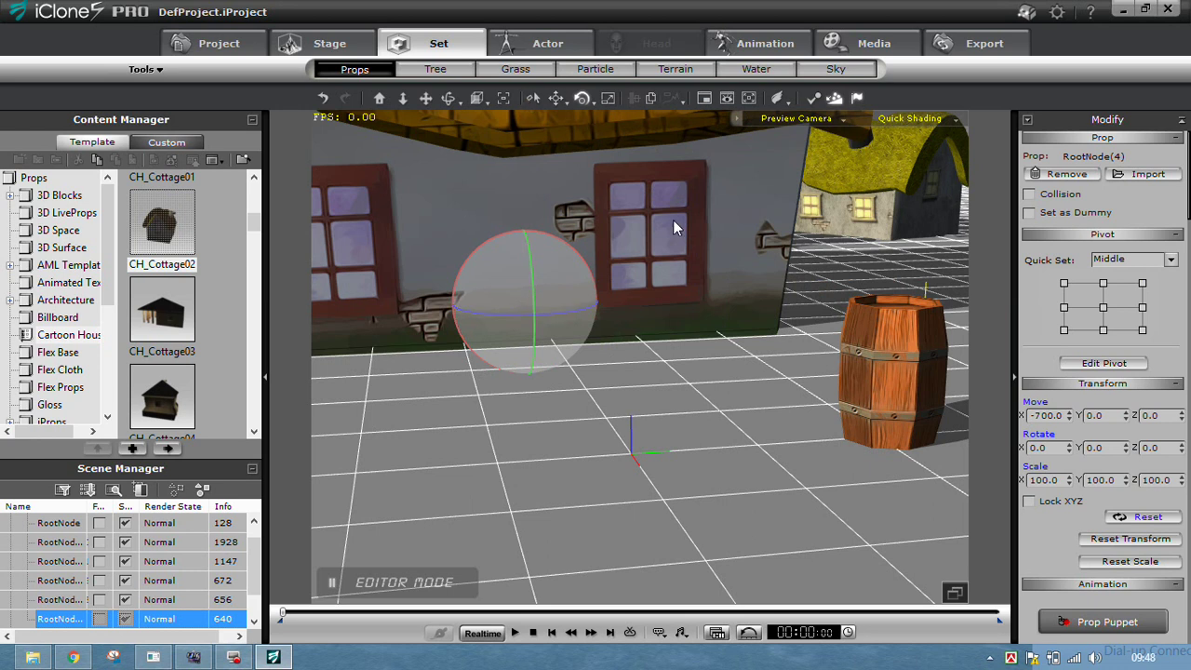
pyautogui.scroll(-3, 586, 335)
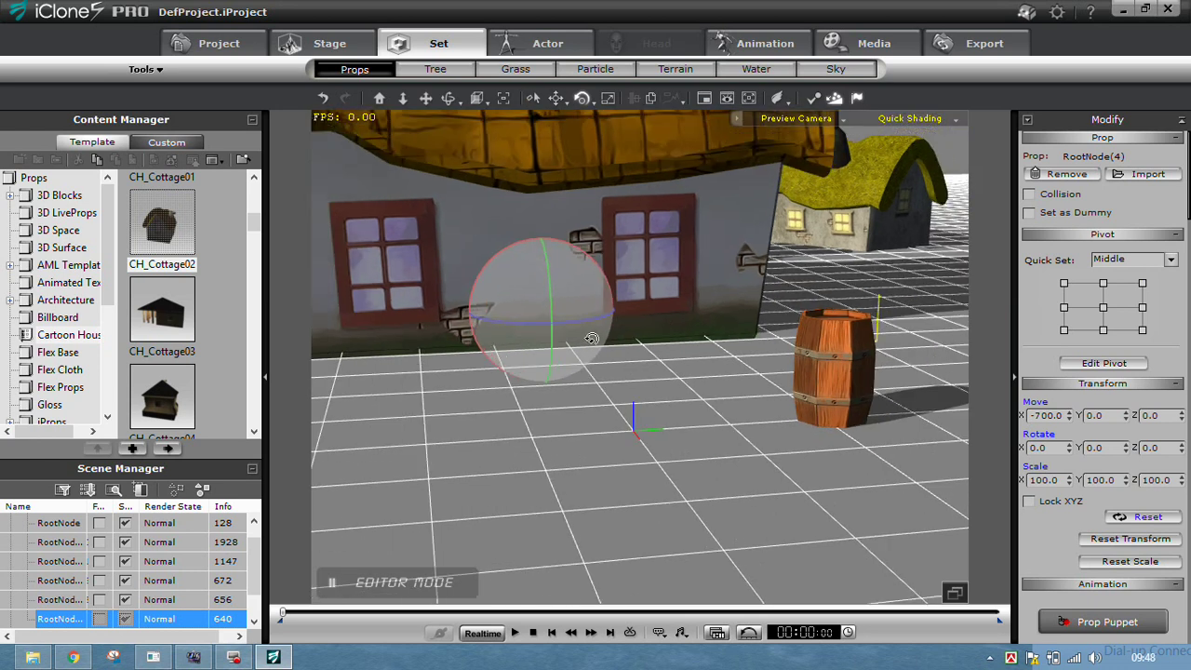
pyautogui.scroll(-2, 593, 339)
pyautogui.scroll(-2, 593, 339)
pyautogui.scroll(-2, 593, 340)
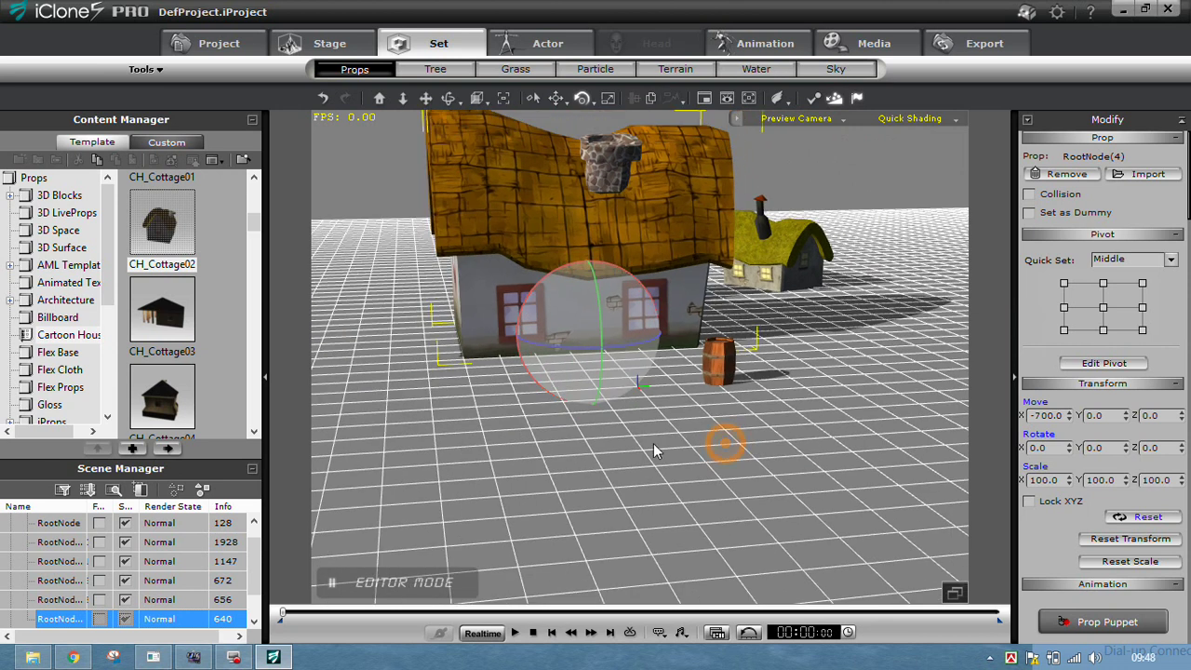
pyautogui.moveTo(688, 447); pyautogui.dragTo(444, 454, button='right')
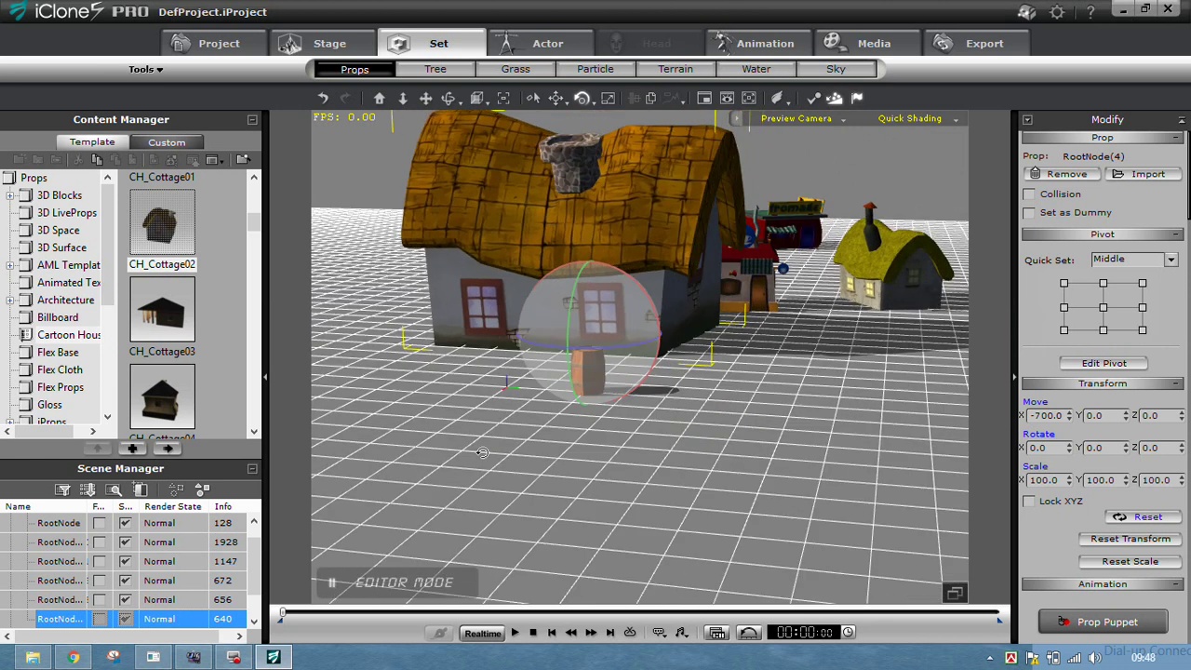
pyautogui.click(611, 98)
pyautogui.moveTo(593, 332); pyautogui.dragTo(470, 187)
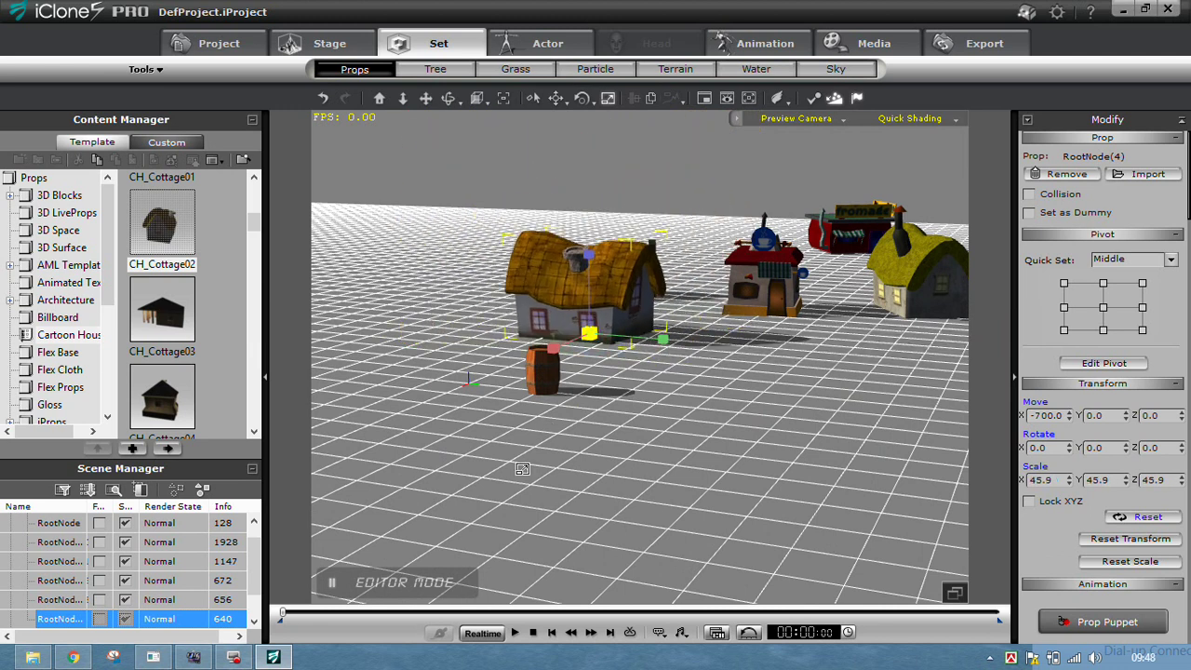
pyautogui.click(554, 97)
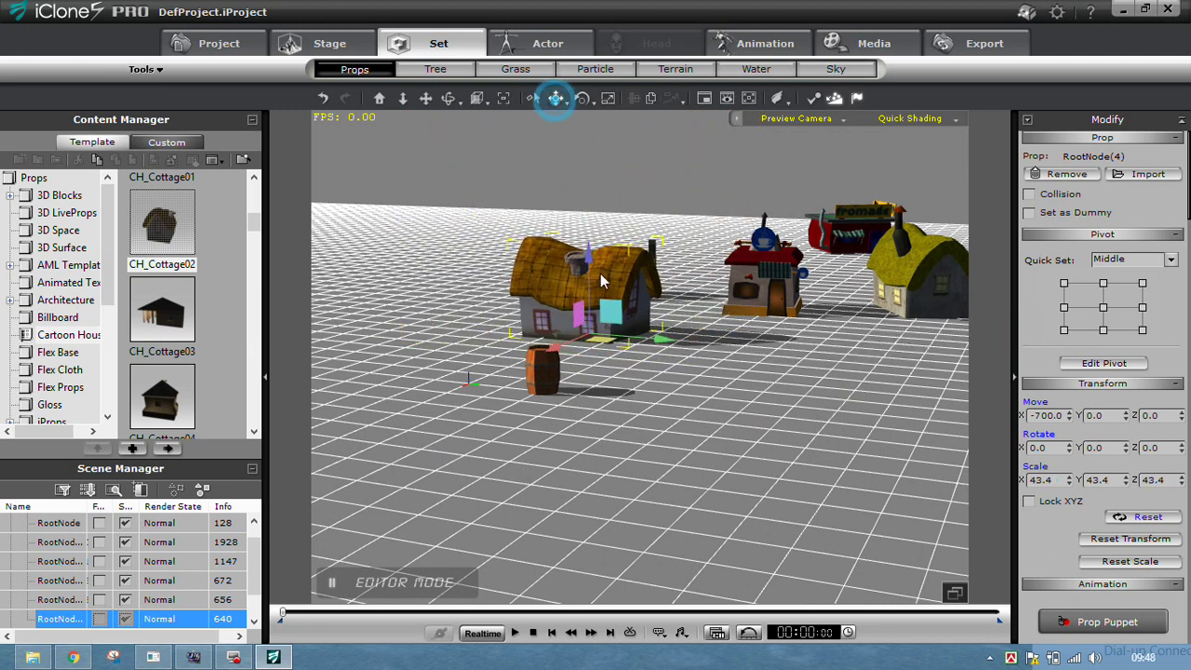
pyautogui.moveTo(661, 341); pyautogui.dragTo(432, 315)
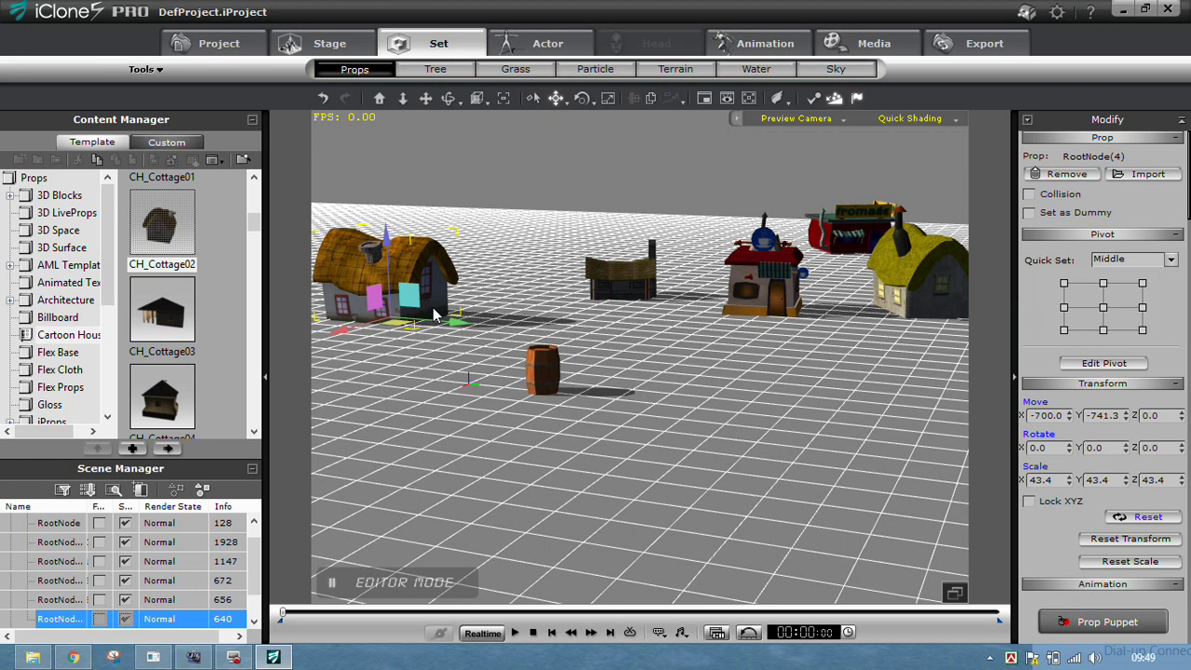
# - Add the CH_Cottage03 stone cottage and shrink it to about a third
pyautogui.moveTo(185, 331)
pyautogui.mouseDown()
pyautogui.moveTo(819, 436)
pyautogui.moveTo(821, 447)
pyautogui.mouseUp()
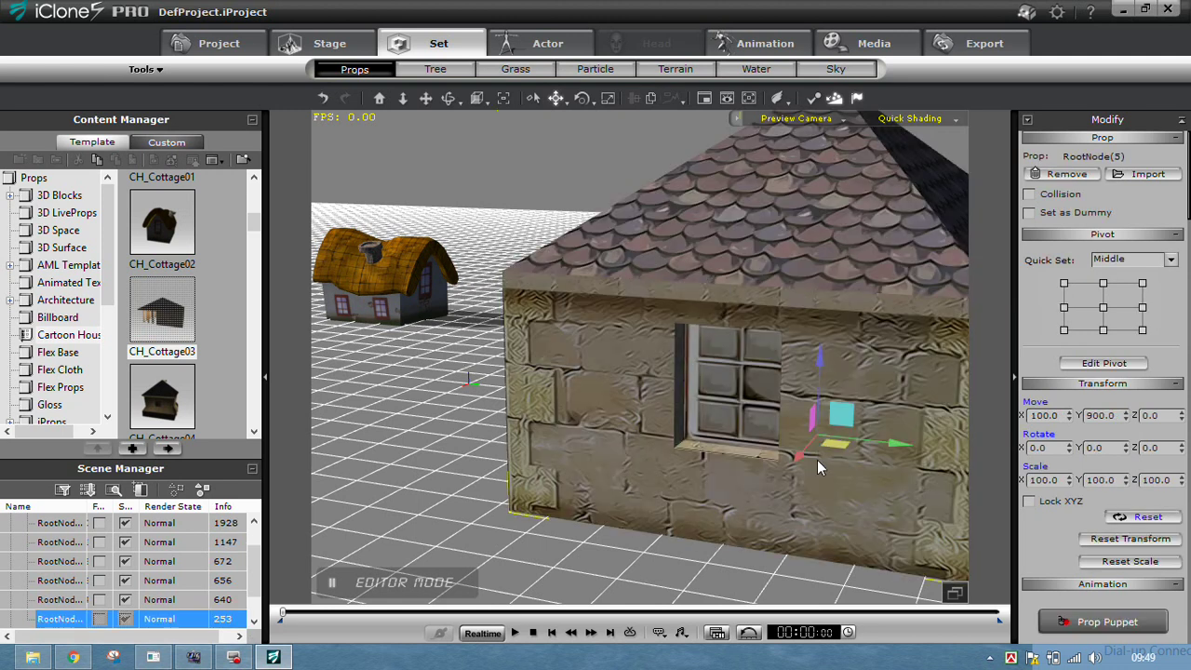
pyautogui.click(608, 97)
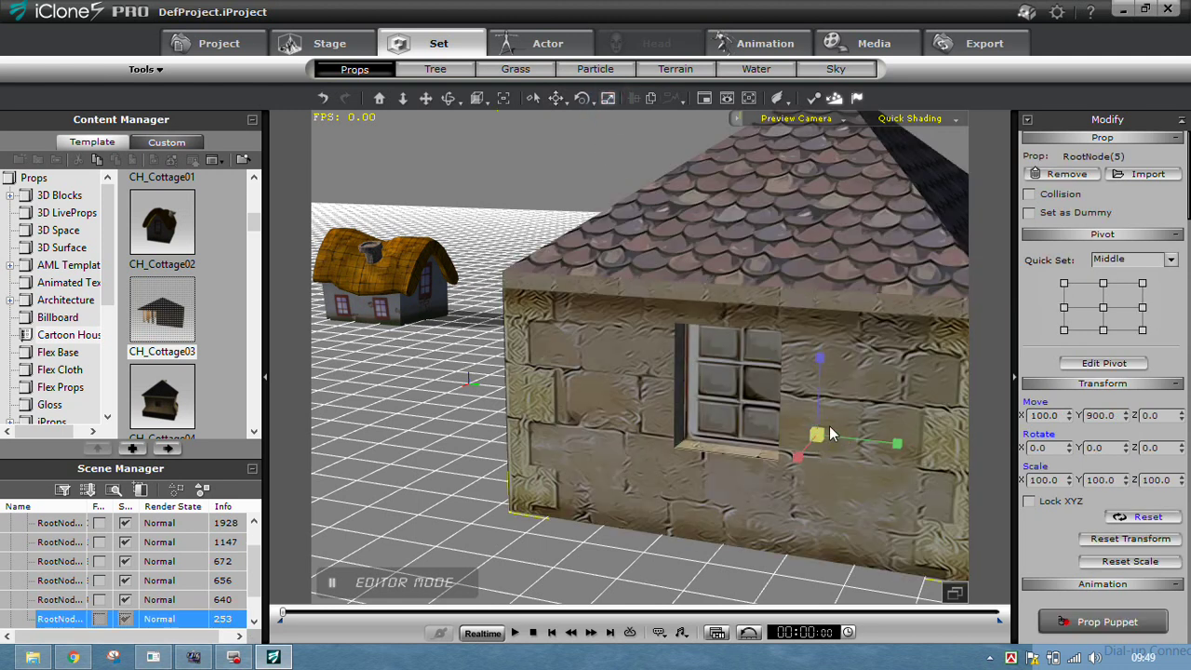
pyautogui.moveTo(816, 432); pyautogui.dragTo(442, 625)
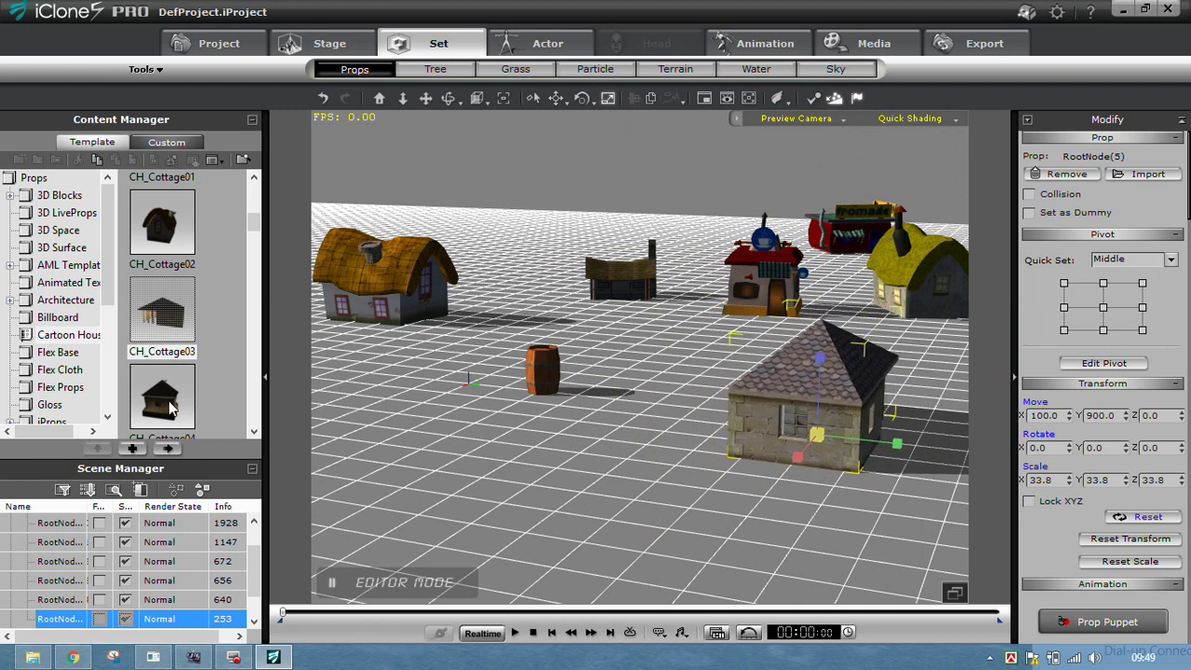
# - Add another cottage at about half size and place the red-roofed CH_Cottage05 in the village
pyautogui.moveTo(170, 406); pyautogui.dragTo(395, 436)
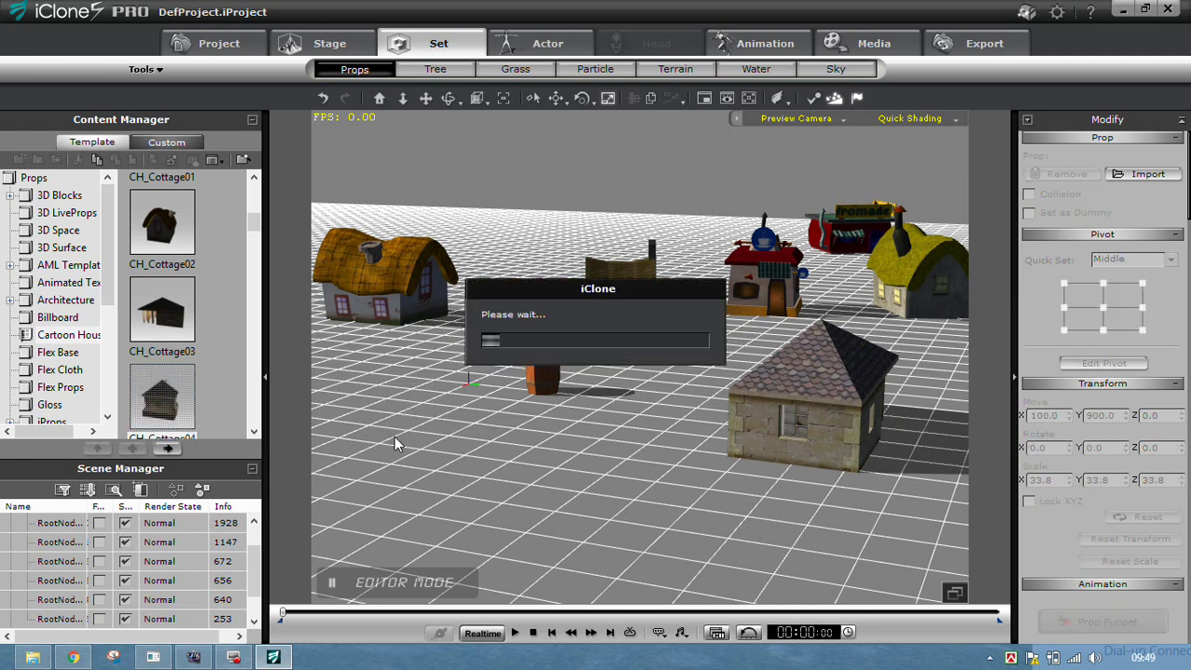
pyautogui.moveTo(408, 431); pyautogui.dragTo(234, 551)
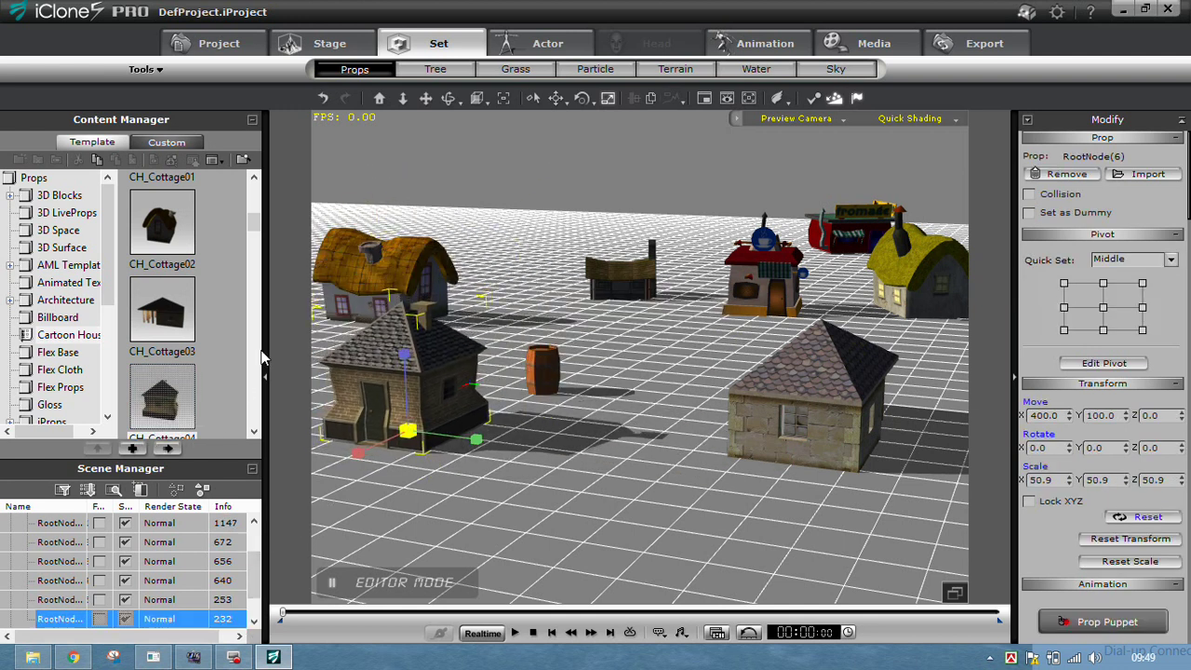
pyautogui.scroll(-3, 253, 219)
pyautogui.moveTo(172, 246)
pyautogui.mouseDown()
pyautogui.moveTo(476, 237)
pyautogui.moveTo(537, 344)
pyautogui.mouseUp()
pyautogui.moveTo(509, 305)
pyautogui.mouseDown()
pyautogui.moveTo(442, 429)
pyautogui.moveTo(461, 413)
pyautogui.mouseUp()
# - Add CH_DonutShop scaled down to 35.3 and the CH_Fence prop
pyautogui.moveTo(159, 349); pyautogui.dragTo(608, 347)
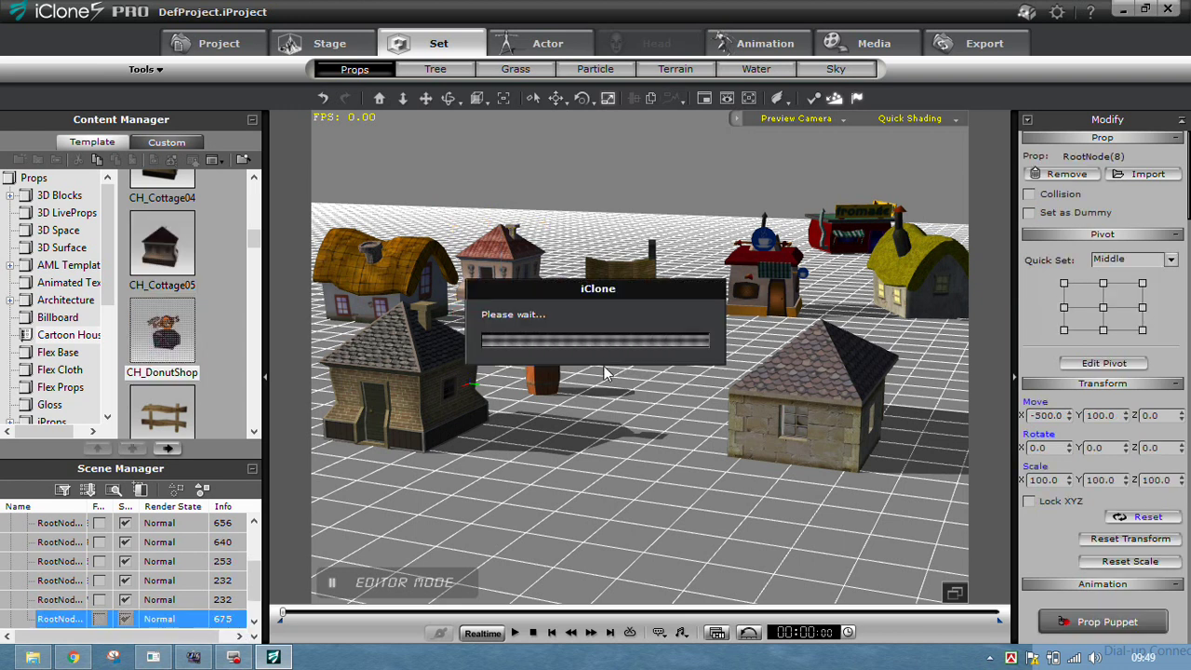
pyautogui.moveTo(592, 347); pyautogui.dragTo(445, 514)
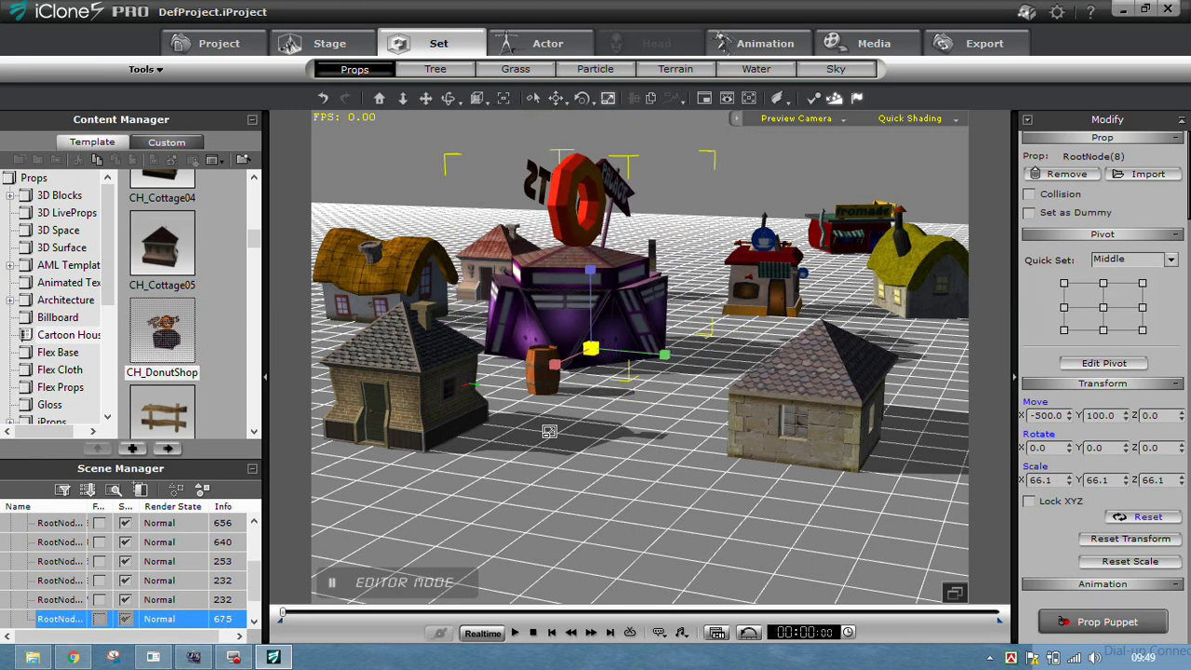
pyautogui.moveTo(166, 428); pyautogui.dragTo(815, 543)
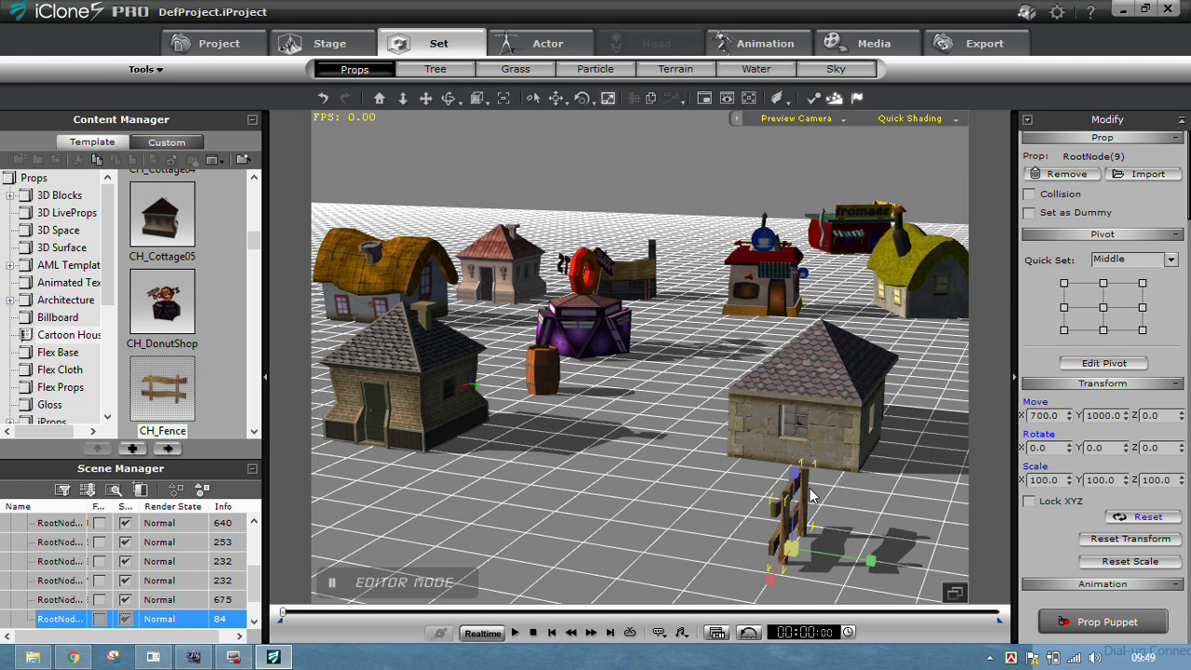
# - Copy the fence into a second section beside the original, next to the stone cottage
pyautogui.moveTo(867, 483); pyautogui.dragTo(394, 526, button='right')
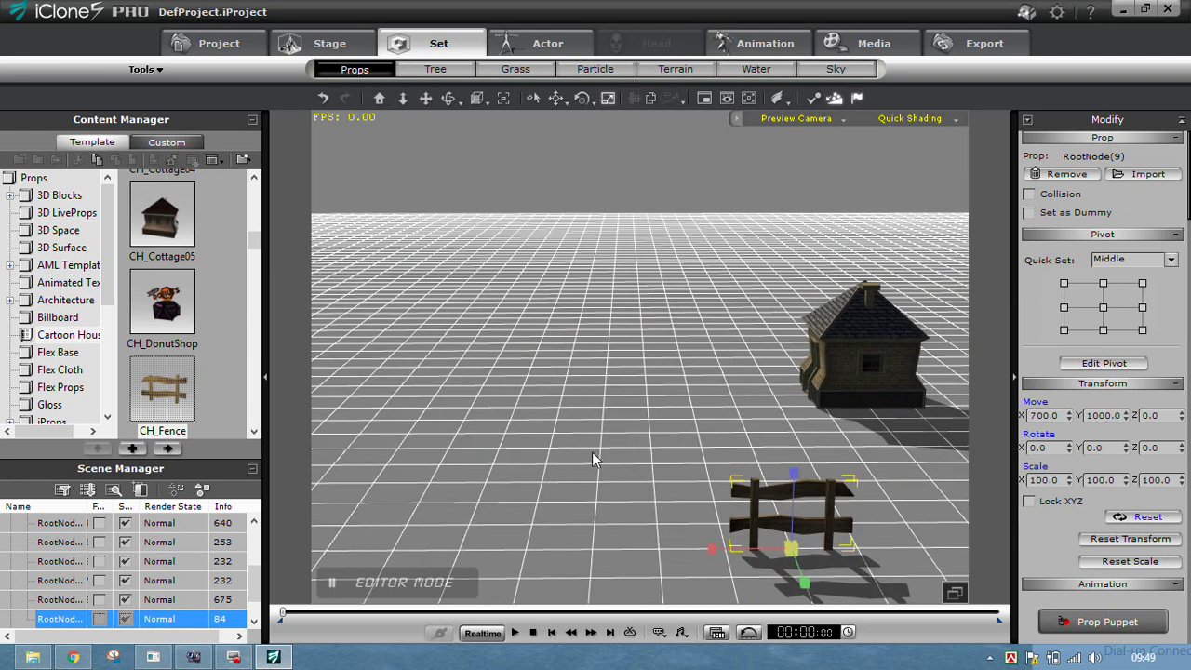
pyautogui.click(558, 99)
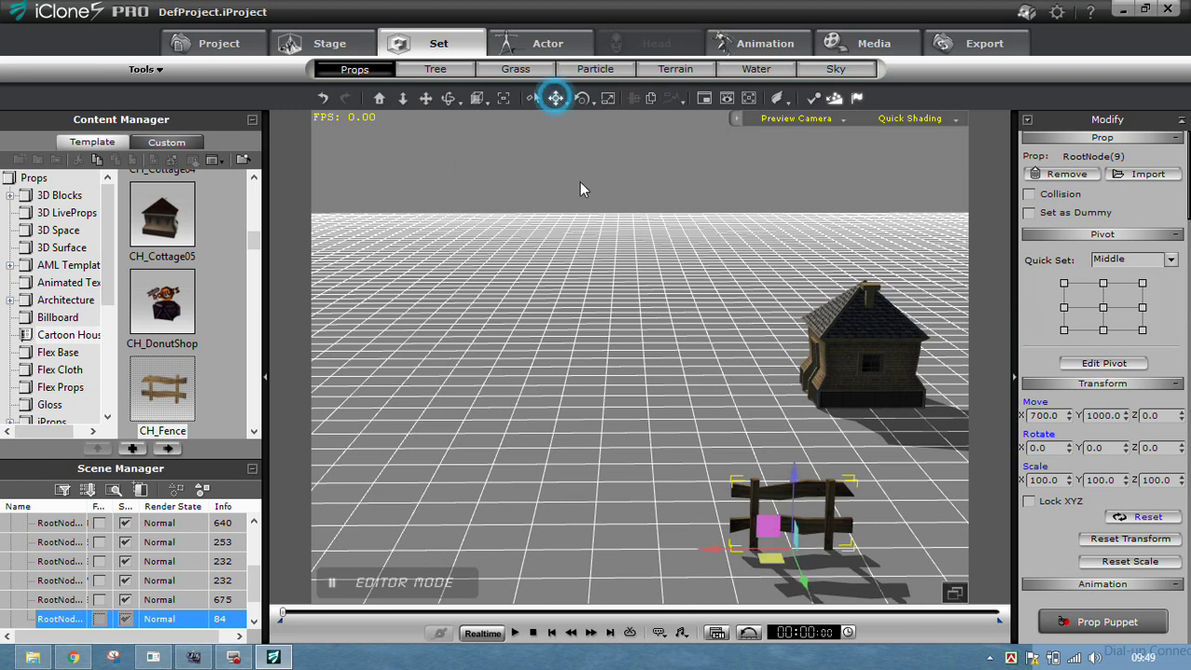
pyautogui.moveTo(712, 547)
pyautogui.keyDown('shift'); pyautogui.mouseDown()
pyautogui.moveTo(528, 550)
pyautogui.moveTo(451, 569)
pyautogui.mouseUp(); pyautogui.keyUp('shift')
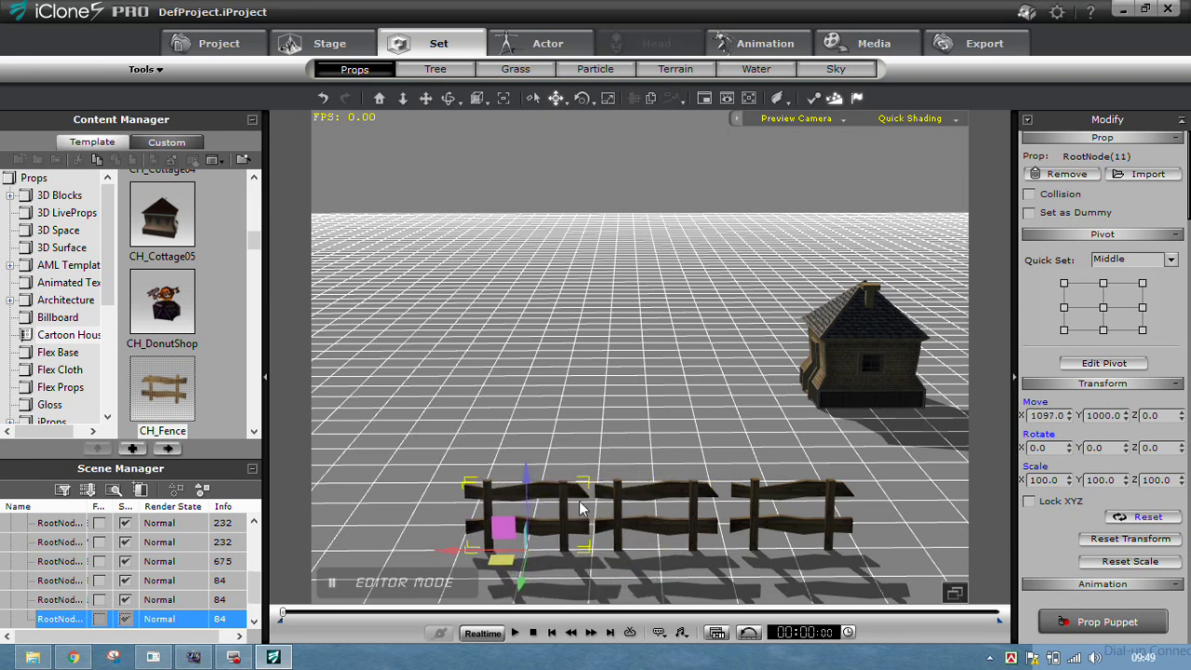
pyautogui.moveTo(456, 450)
pyautogui.mouseDown(button='right')
pyautogui.moveTo(848, 406)
pyautogui.moveTo(559, 429)
pyautogui.moveTo(793, 379)
pyautogui.moveTo(814, 464)
pyautogui.mouseUp(button='right')
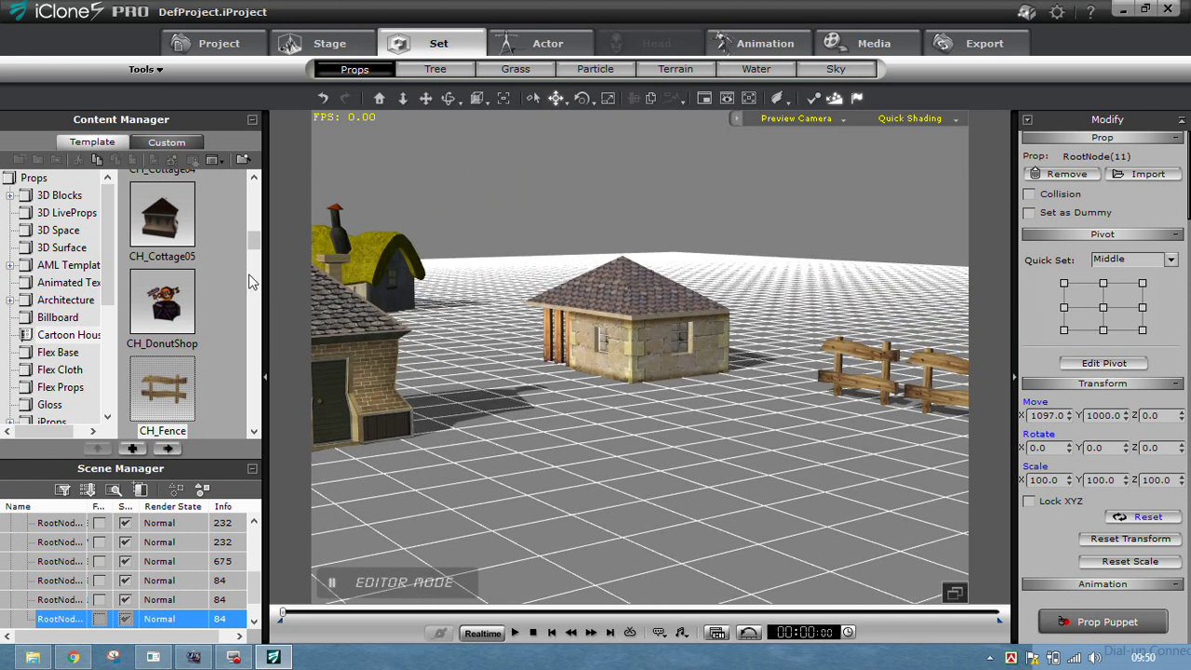
pyautogui.moveTo(252, 238); pyautogui.dragTo(237, 259)
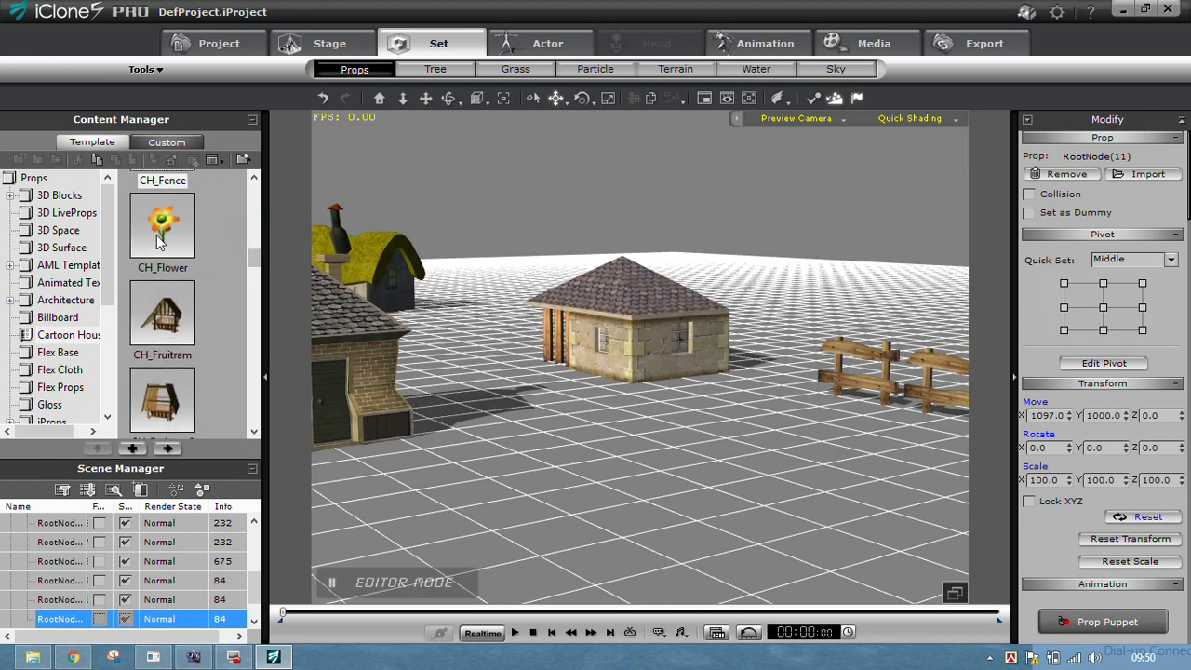
# - Add a flower beside the fence, two wooden fruit stalls and the CH_FruitStore building
pyautogui.moveTo(160, 240); pyautogui.dragTo(848, 427)
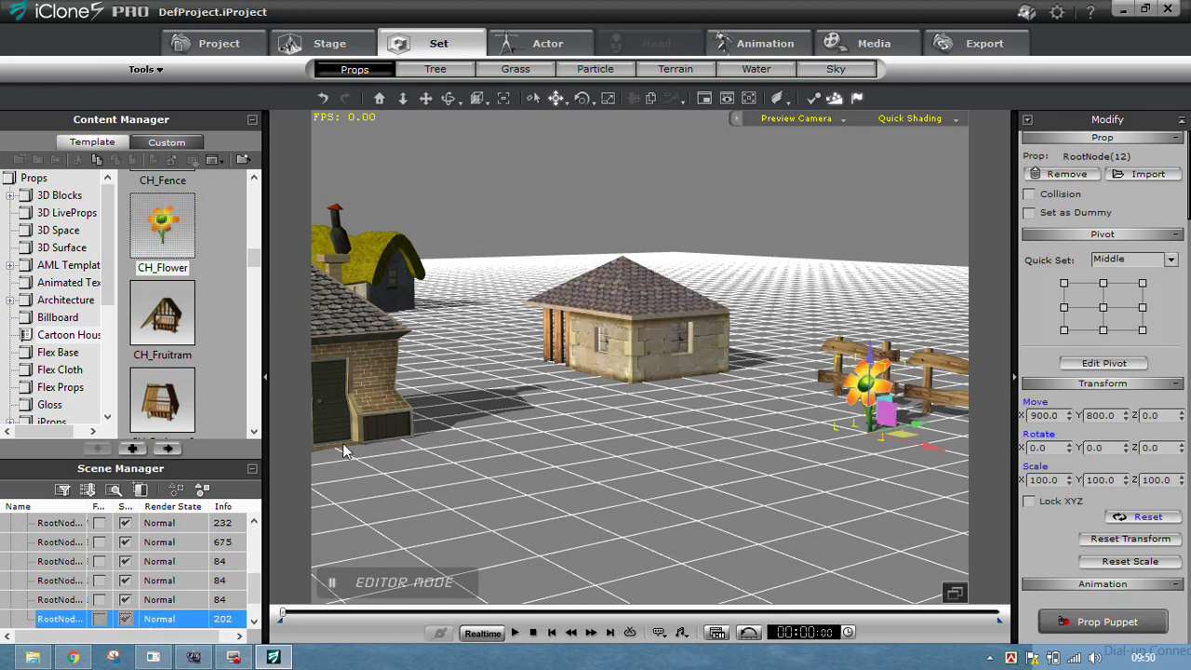
pyautogui.moveTo(159, 340)
pyautogui.mouseDown()
pyautogui.moveTo(845, 299)
pyautogui.moveTo(835, 309)
pyautogui.mouseUp()
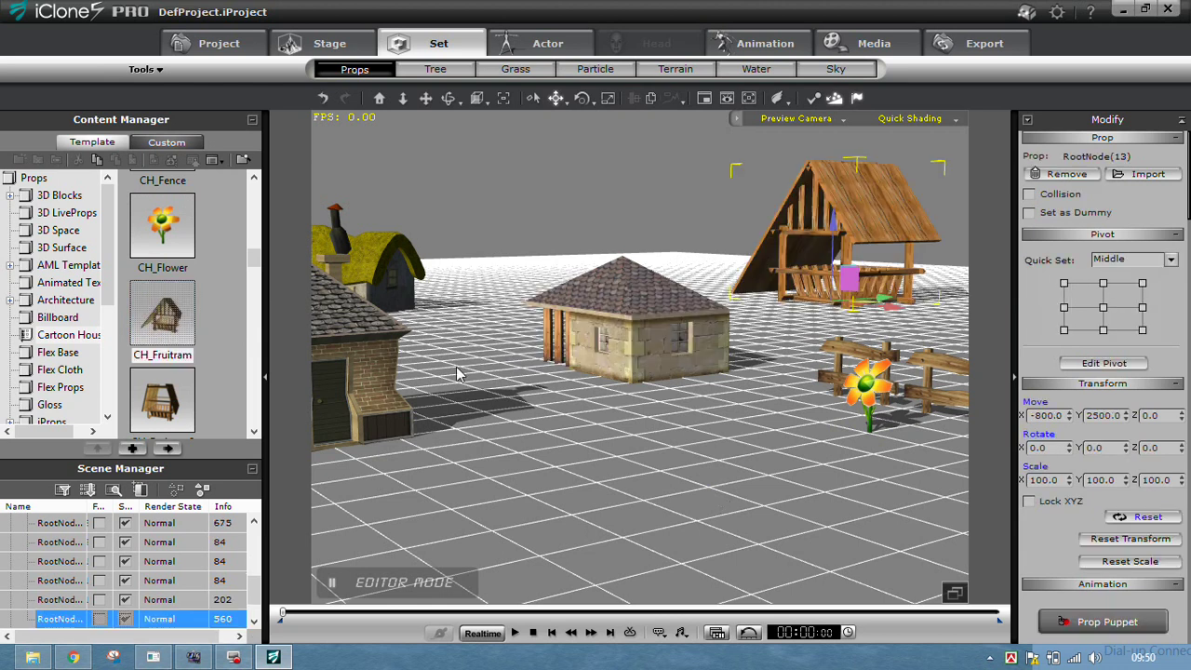
pyautogui.moveTo(182, 414); pyautogui.dragTo(527, 312)
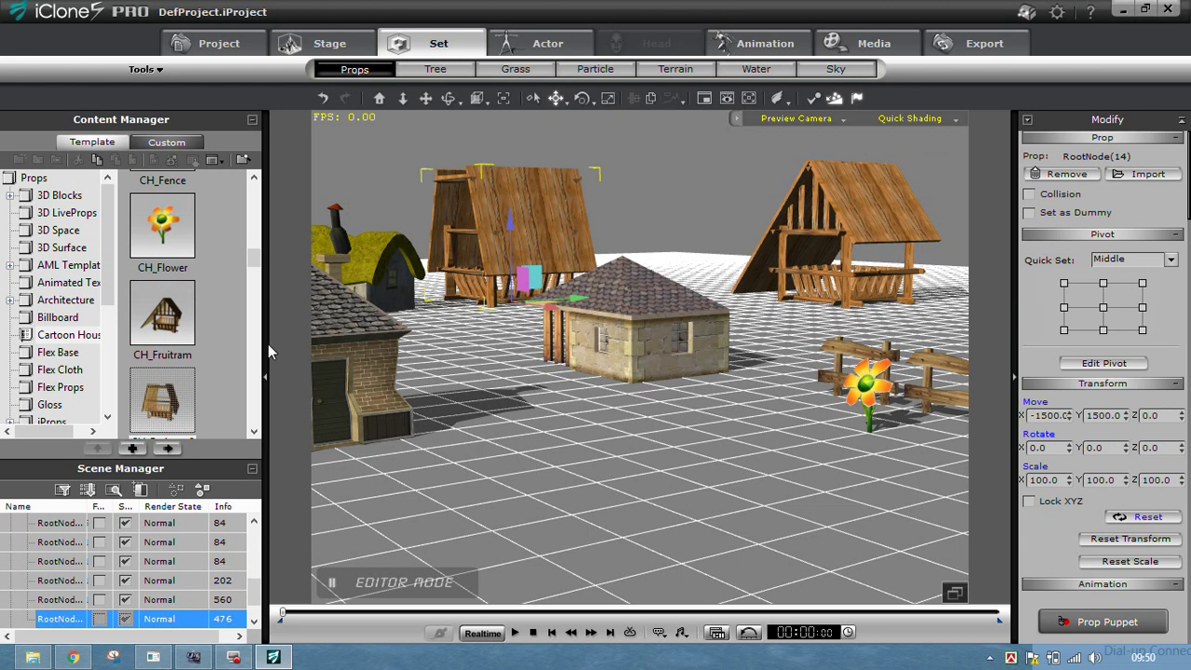
pyautogui.moveTo(257, 265); pyautogui.dragTo(254, 273)
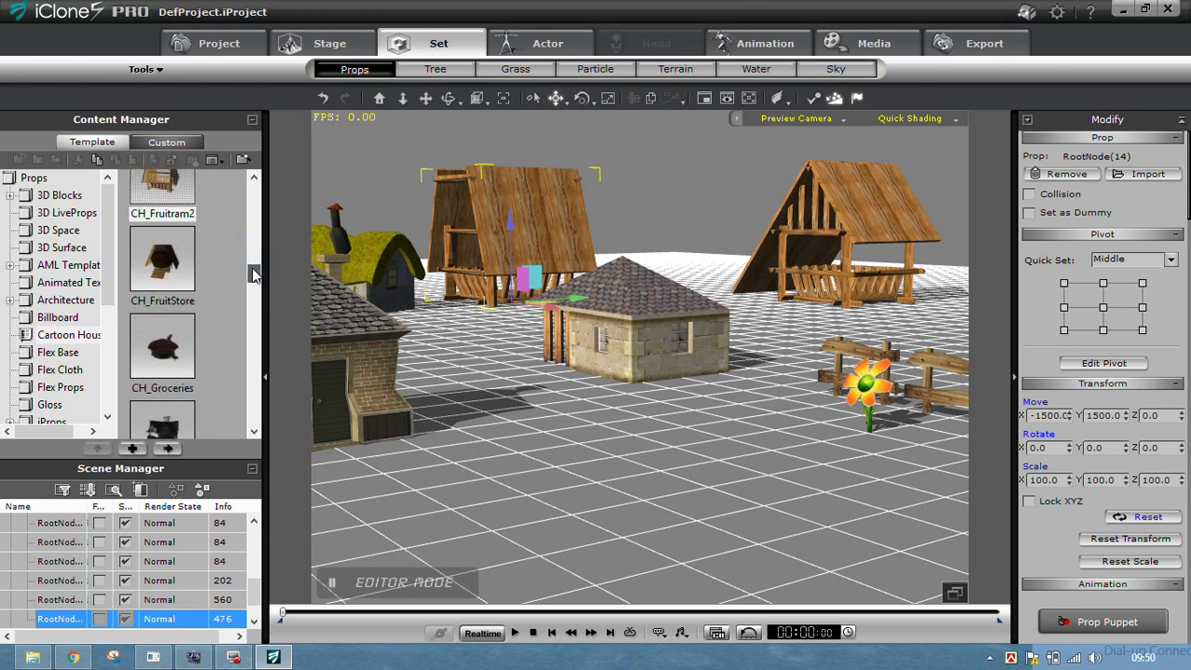
pyautogui.moveTo(153, 288)
pyautogui.mouseDown()
pyautogui.moveTo(745, 298)
pyautogui.moveTo(705, 294)
pyautogui.mouseUp()
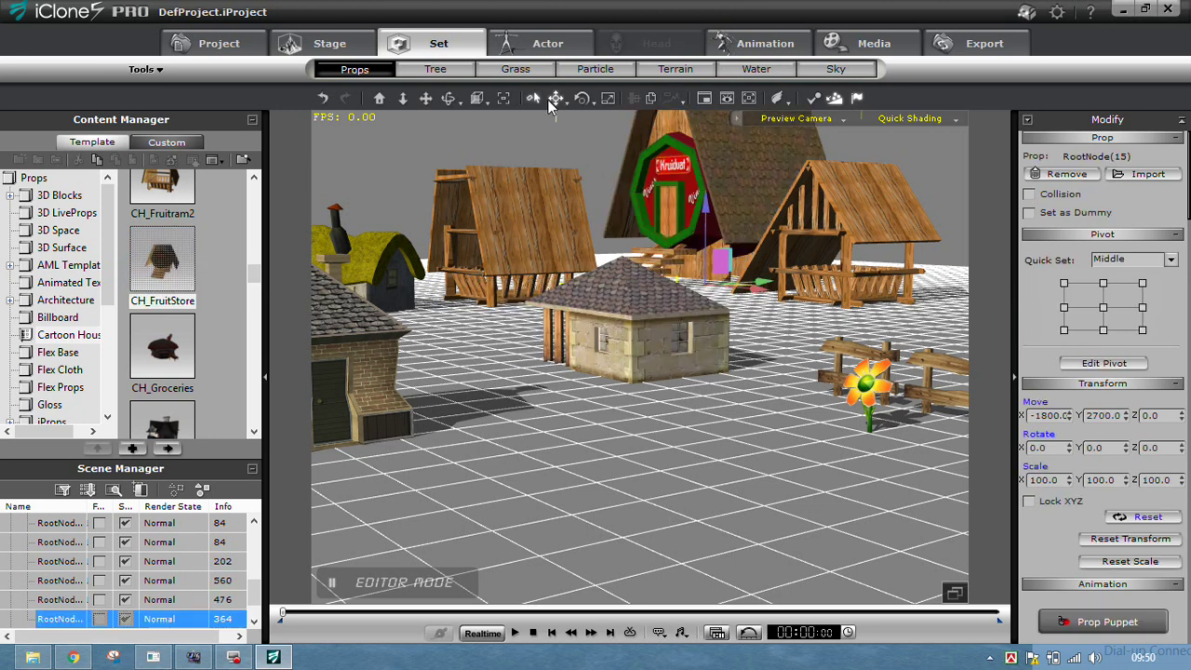
pyautogui.click(608, 98)
# - Shrink the fruit store to 70.2, then add the CH_Groceries mushroom store and shrink it
pyautogui.moveTo(705, 282)
pyautogui.mouseDown()
pyautogui.moveTo(675, 330)
pyautogui.moveTo(611, 374)
pyautogui.mouseUp()
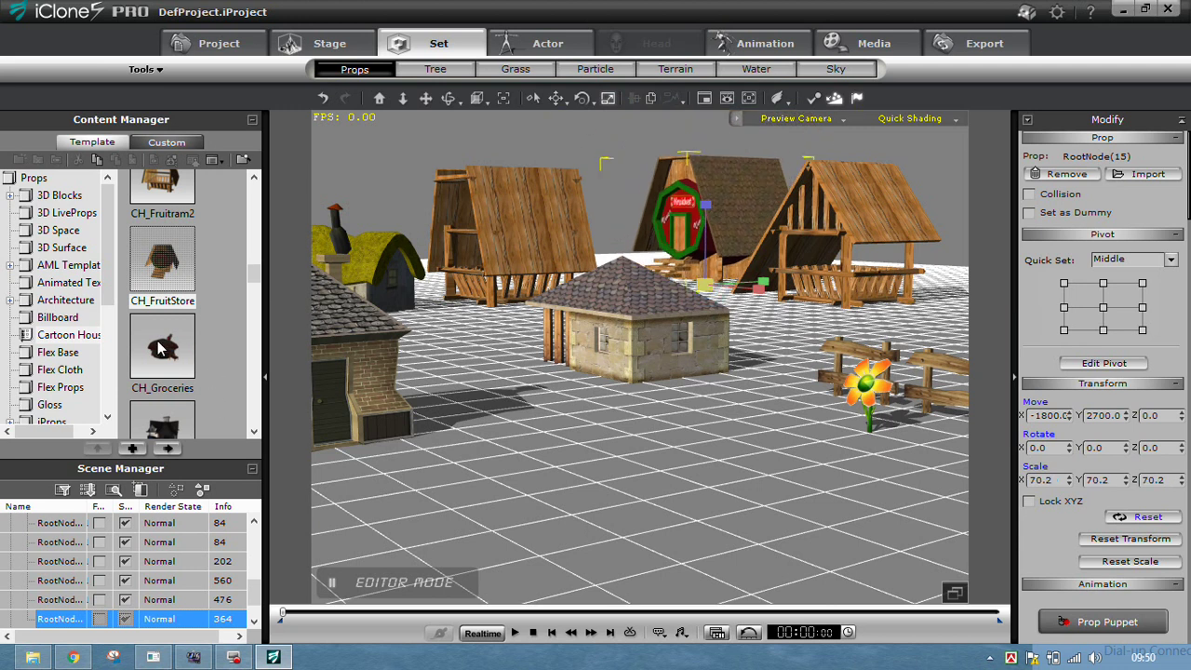
pyautogui.moveTo(160, 348); pyautogui.dragTo(940, 358)
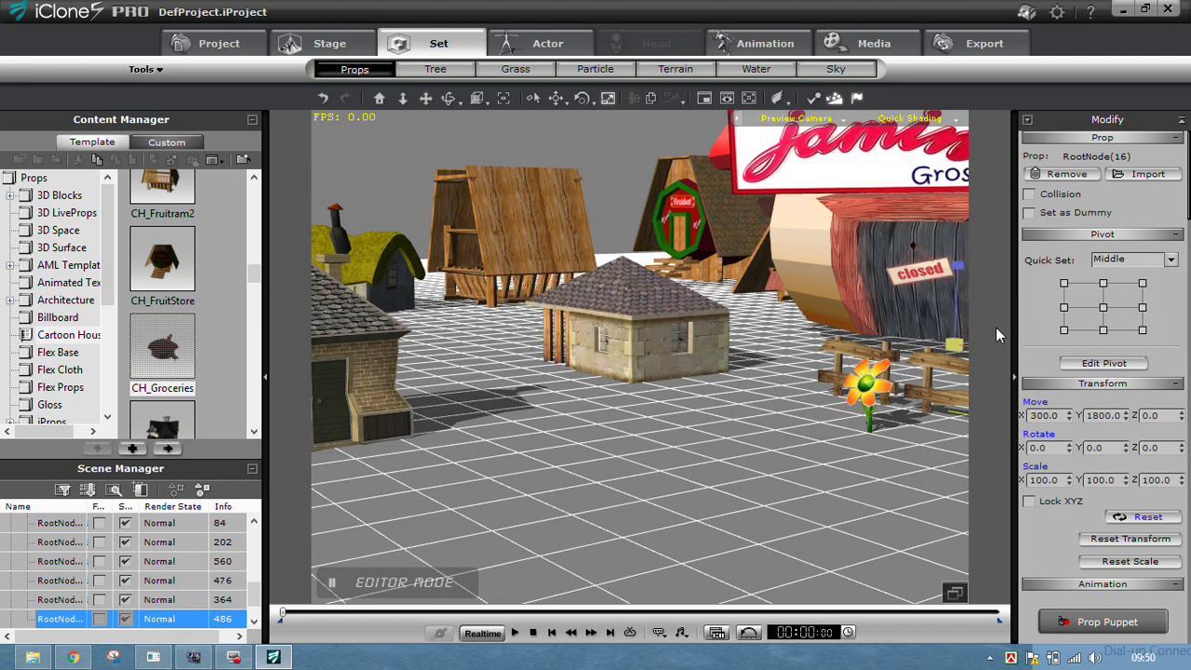
pyautogui.moveTo(953, 344); pyautogui.dragTo(927, 381)
pyautogui.moveTo(864, 450); pyautogui.dragTo(592, 518)
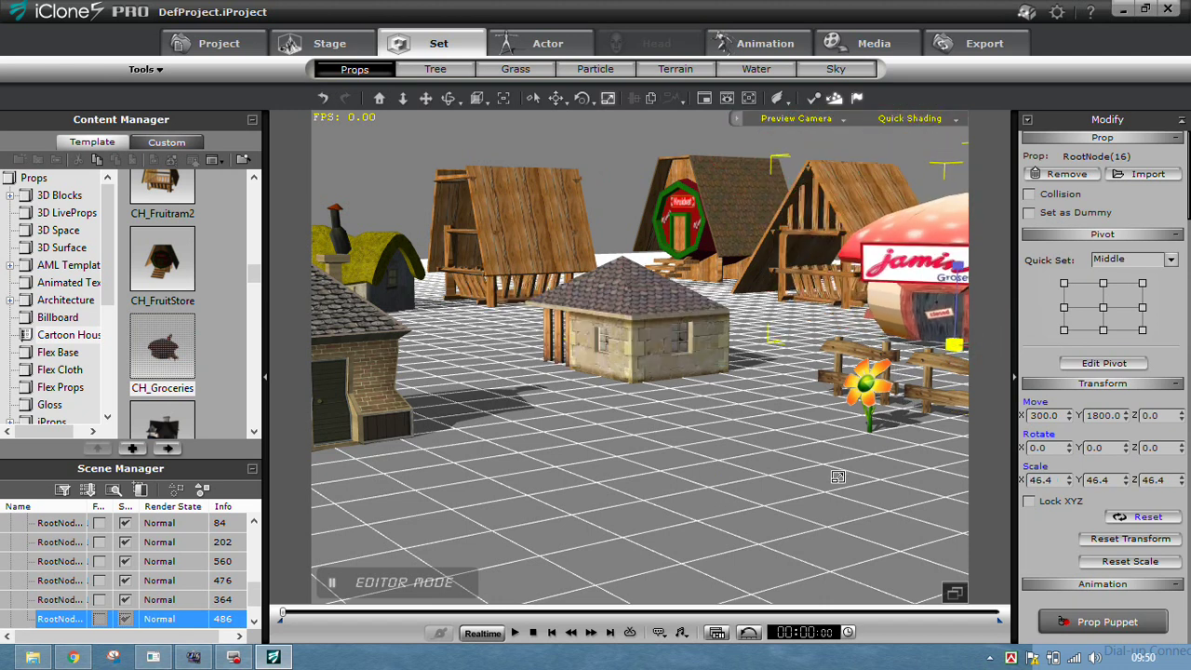
# - Add CH_House1 at X 1300, Y 200, shrunk to 39.3
pyautogui.moveTo(163, 434); pyautogui.dragTo(749, 596)
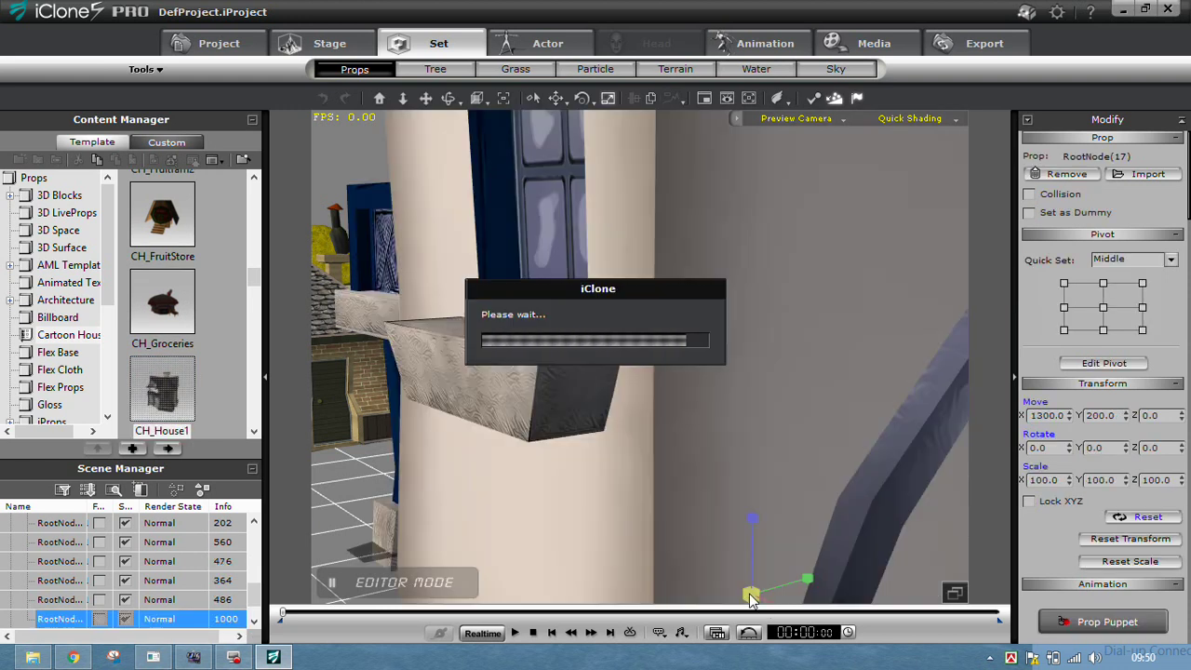
pyautogui.scroll(-2, 670, 383)
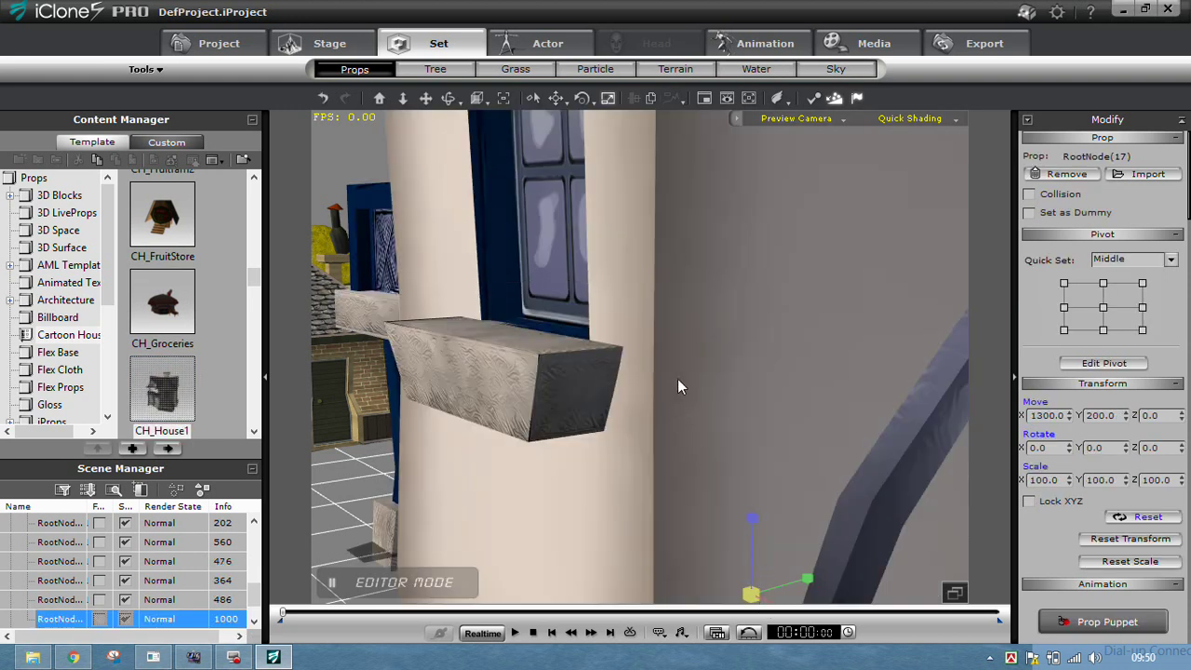
pyautogui.scroll(-3, 679, 381)
pyautogui.scroll(-3, 683, 395)
pyautogui.scroll(-2, 682, 423)
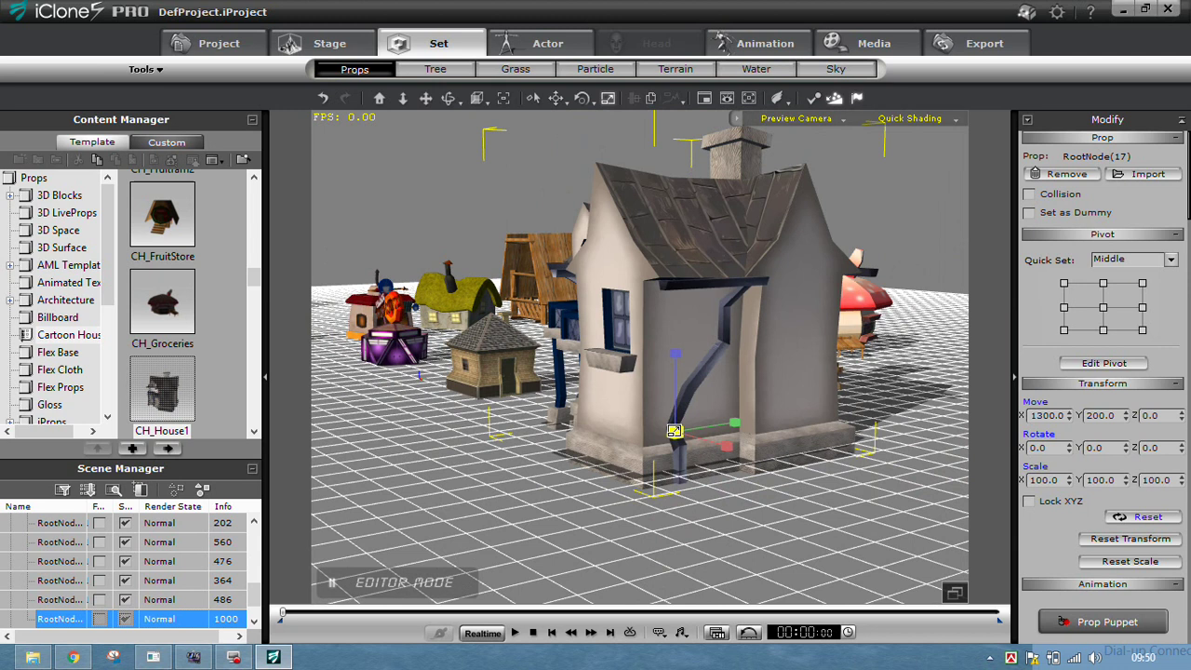
pyautogui.moveTo(674, 431); pyautogui.dragTo(458, 592)
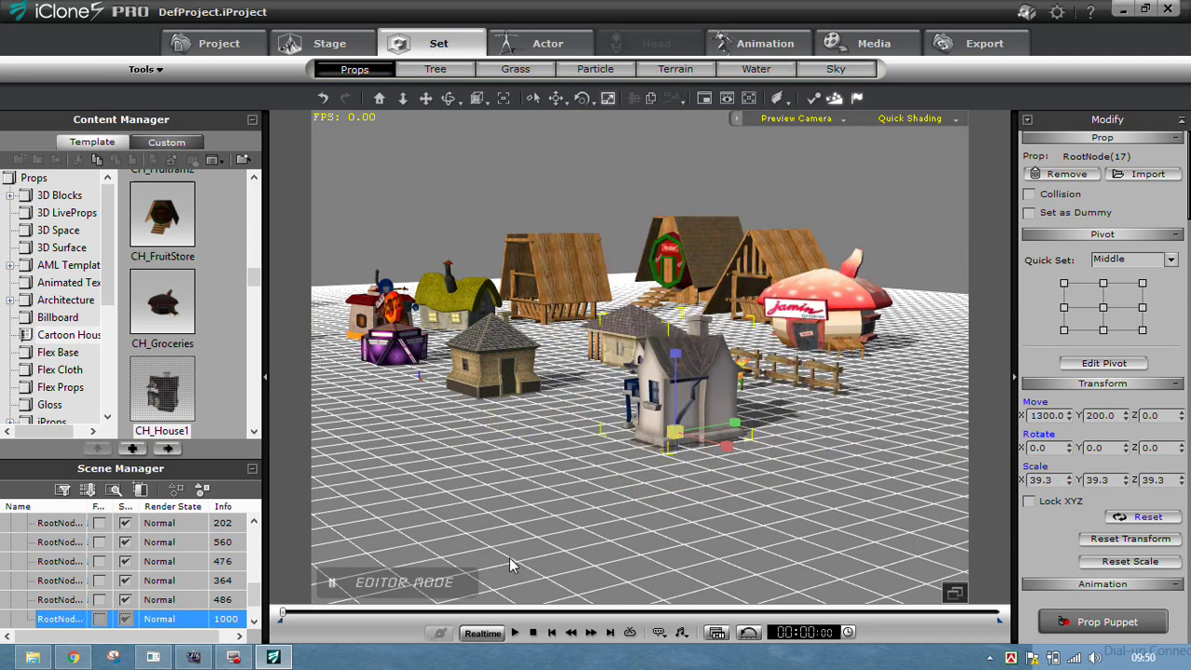
pyautogui.moveTo(457, 477); pyautogui.dragTo(573, 474, button='right')
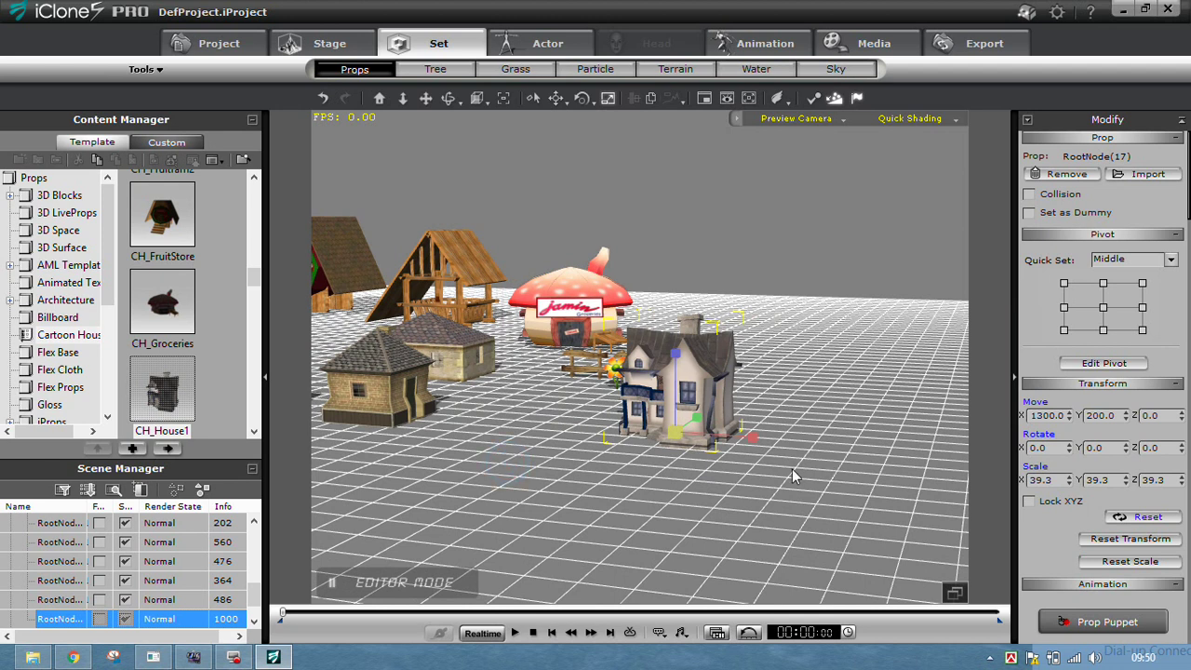
pyautogui.moveTo(519, 484)
pyautogui.mouseDown(button='right')
pyautogui.moveTo(815, 465)
pyautogui.moveTo(770, 453)
pyautogui.mouseUp(button='right')
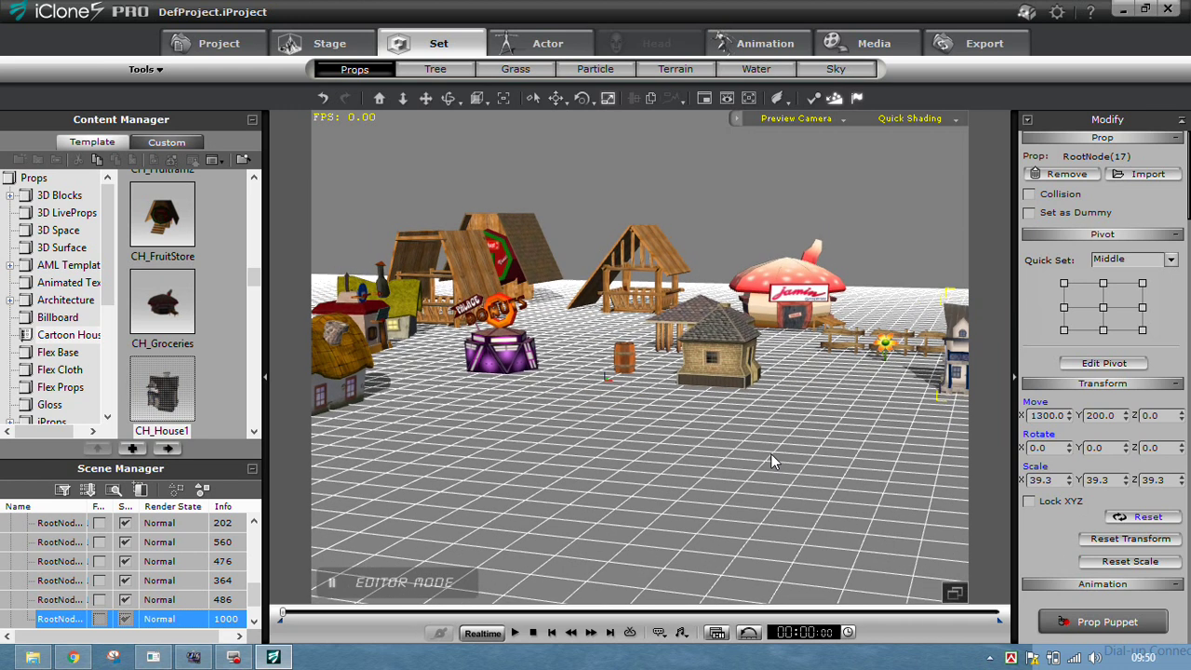
pyautogui.scroll(-1, 256, 290)
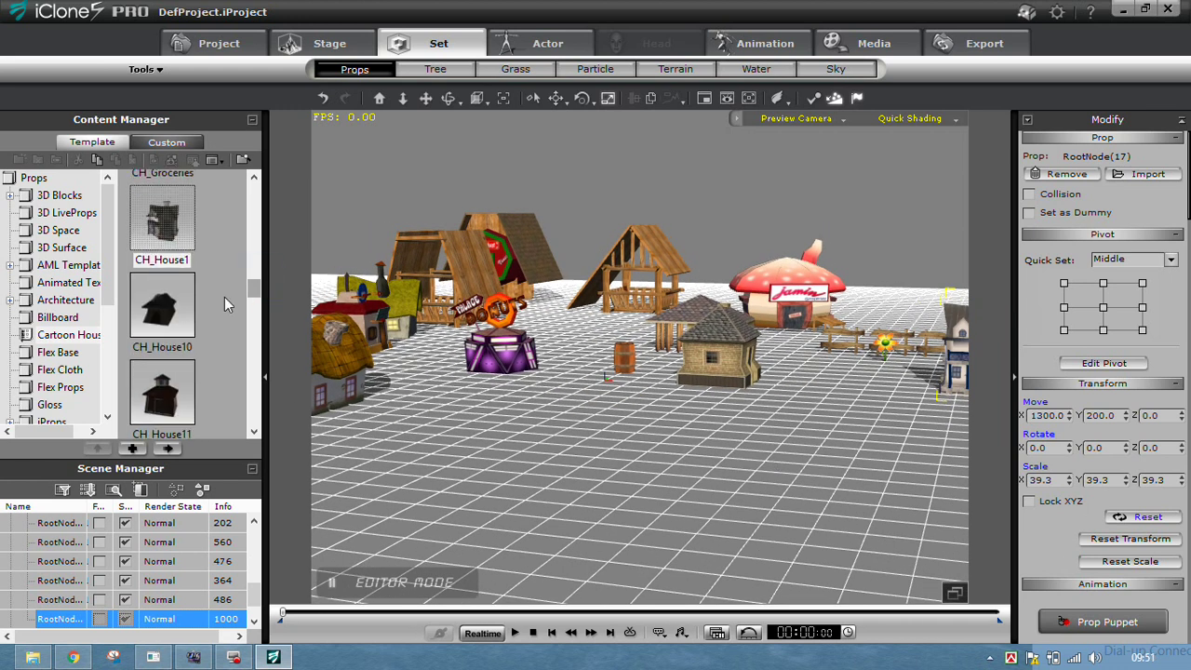
# - Add CH_House10 at about 59%, CH_House11 at about half and CH_House12 at about 48% size
pyautogui.moveTo(160, 319); pyautogui.dragTo(918, 453)
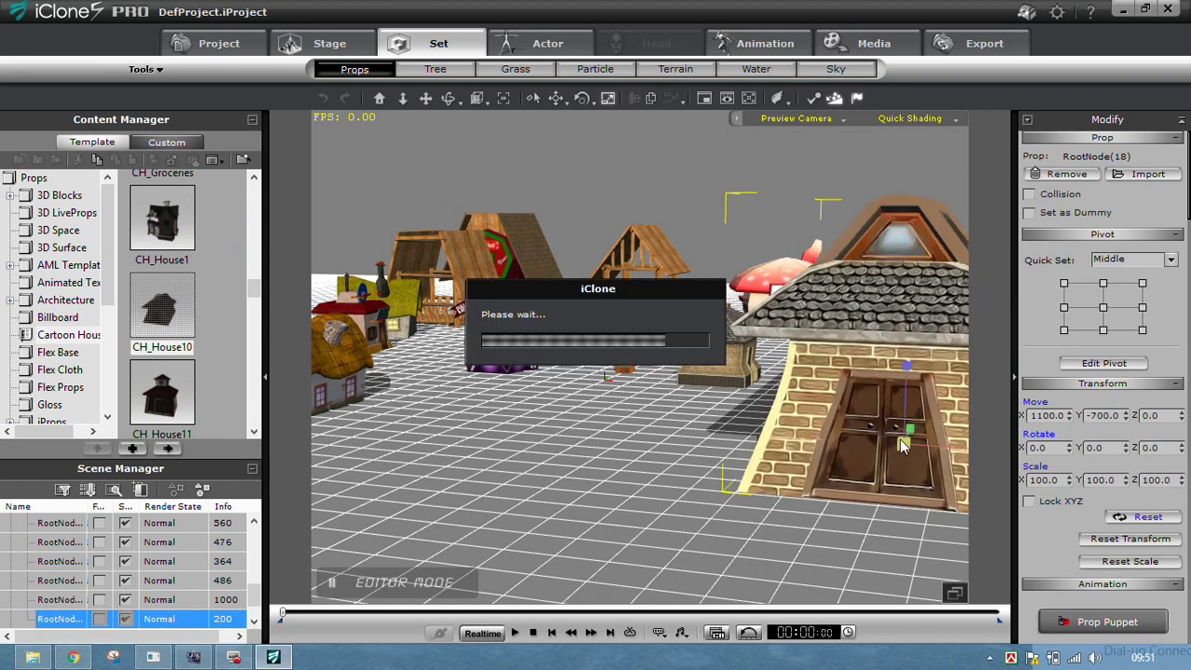
pyautogui.moveTo(903, 446); pyautogui.dragTo(367, 501)
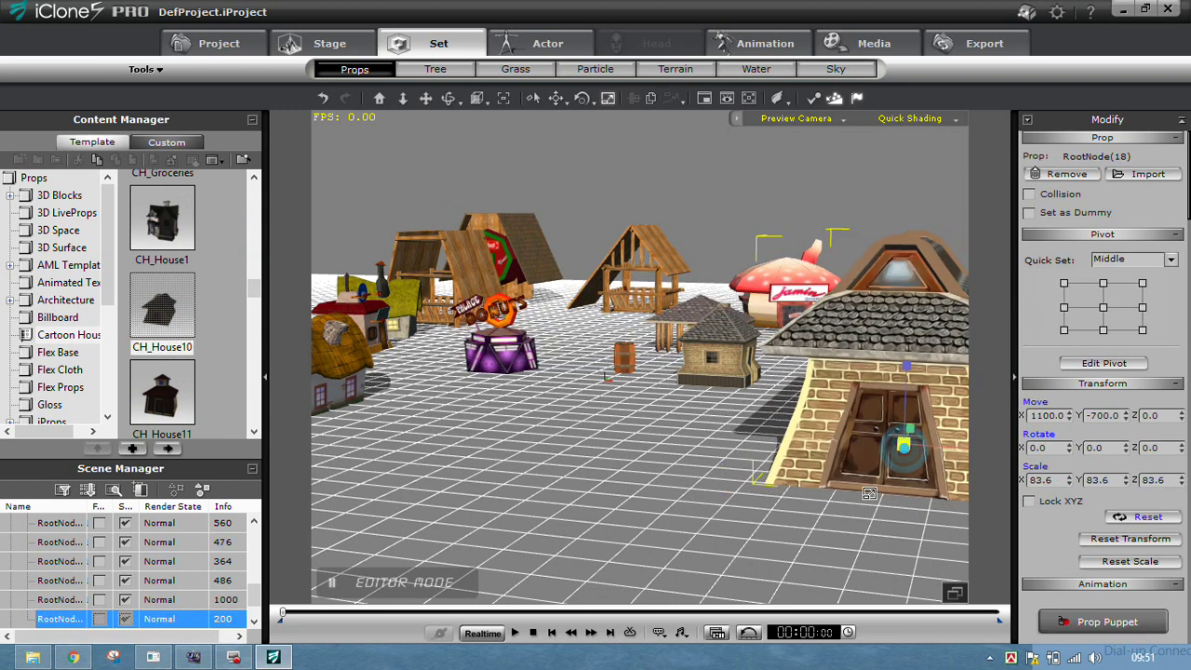
pyautogui.moveTo(179, 414); pyautogui.dragTo(632, 422)
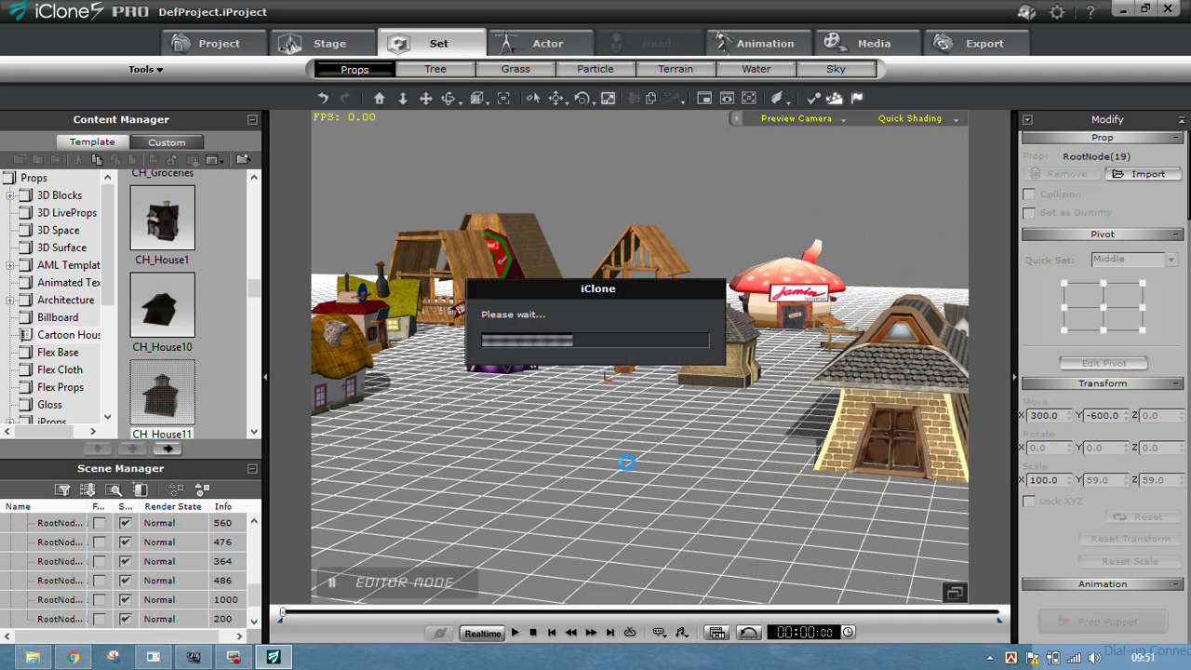
pyautogui.moveTo(572, 491); pyautogui.dragTo(525, 540)
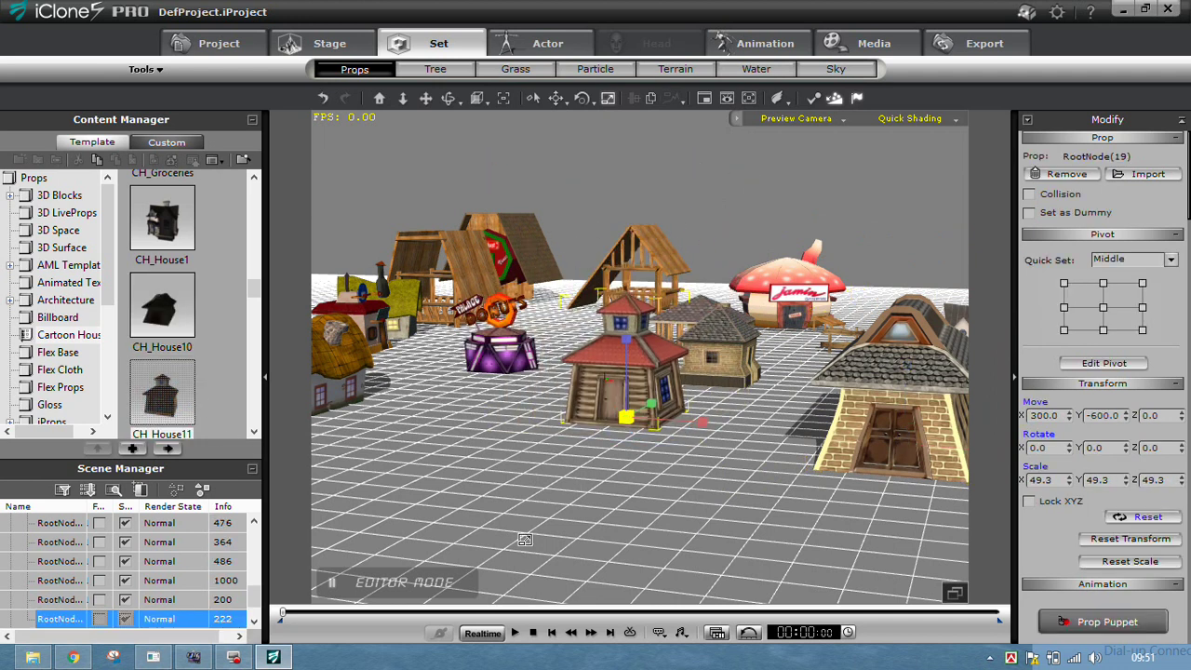
pyautogui.moveTo(256, 295); pyautogui.dragTo(257, 311)
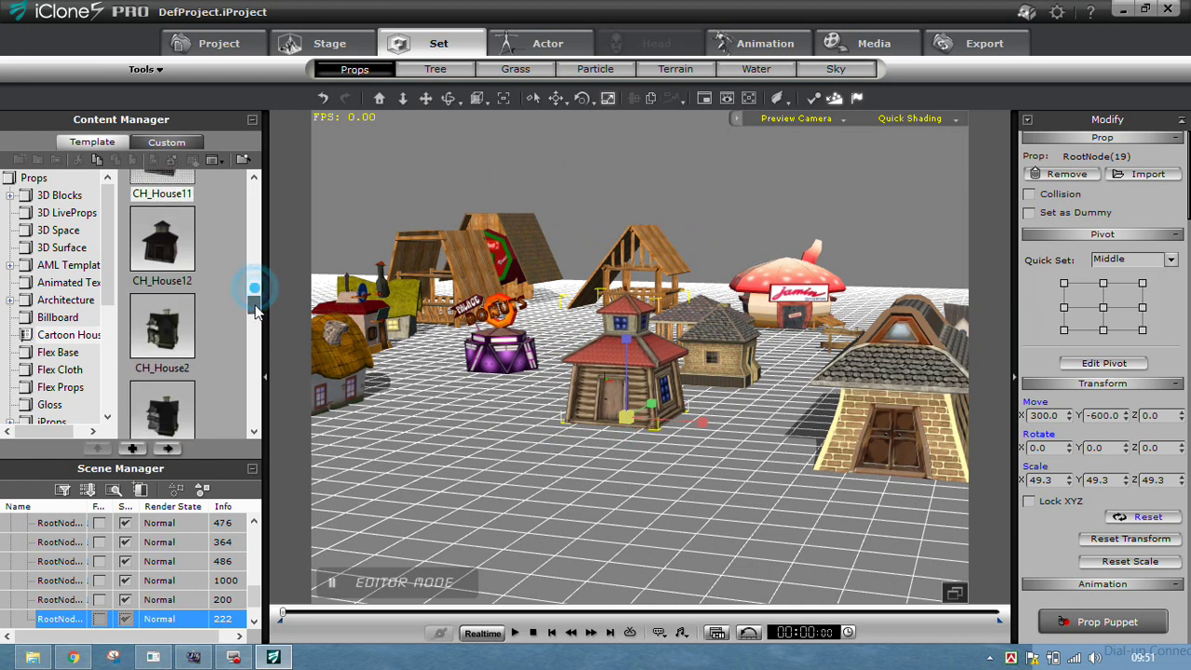
pyautogui.moveTo(156, 258); pyautogui.dragTo(492, 472)
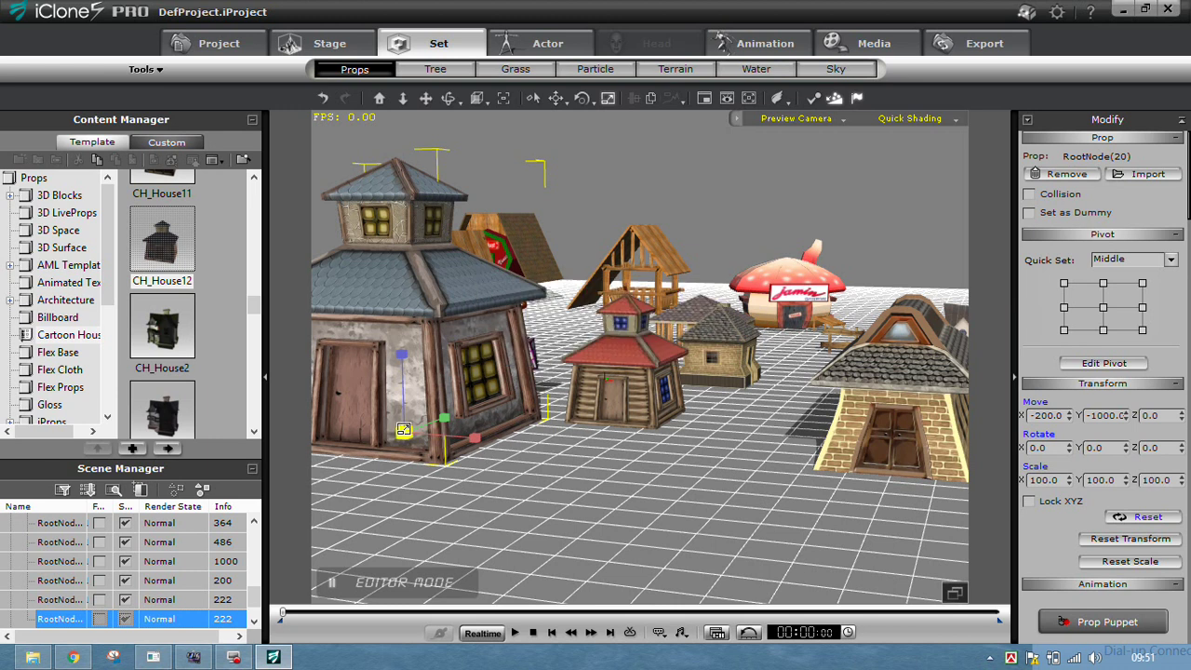
pyautogui.moveTo(401, 431)
pyautogui.mouseDown()
pyautogui.moveTo(295, 521)
pyautogui.moveTo(236, 553)
pyautogui.mouseUp()
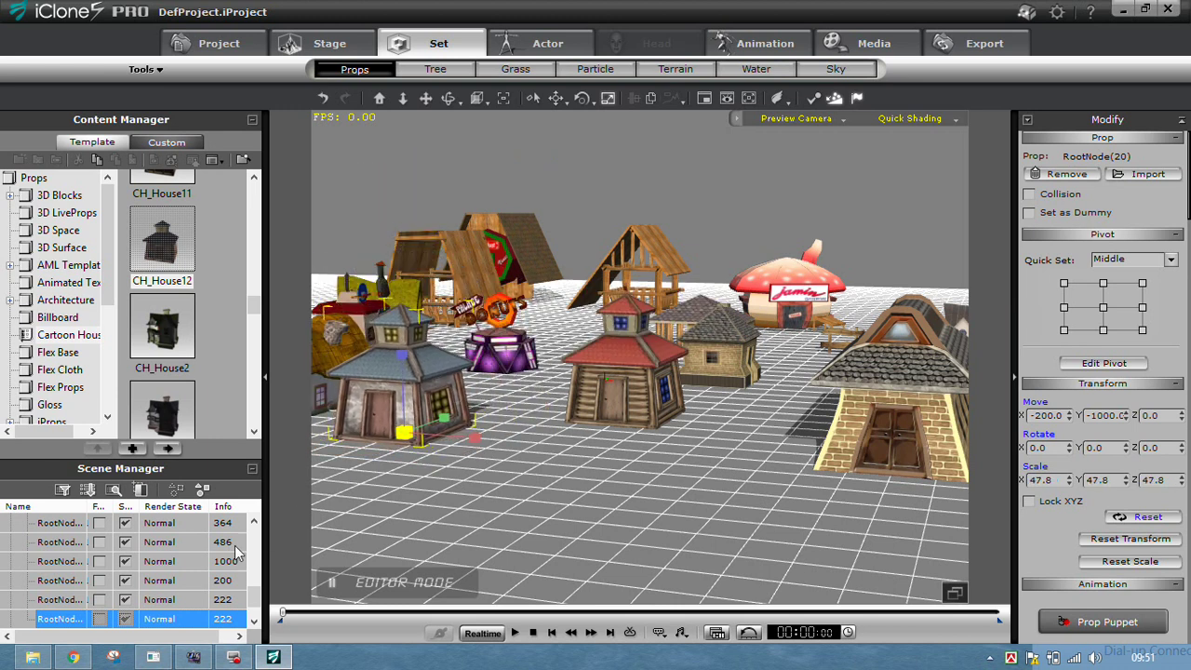
# - Add the green-roofed CH_House2, grey CH_House3 at 44% and brick CH_House5 at about 55%
pyautogui.moveTo(166, 337)
pyautogui.mouseDown()
pyautogui.moveTo(628, 478)
pyautogui.moveTo(740, 529)
pyautogui.mouseUp()
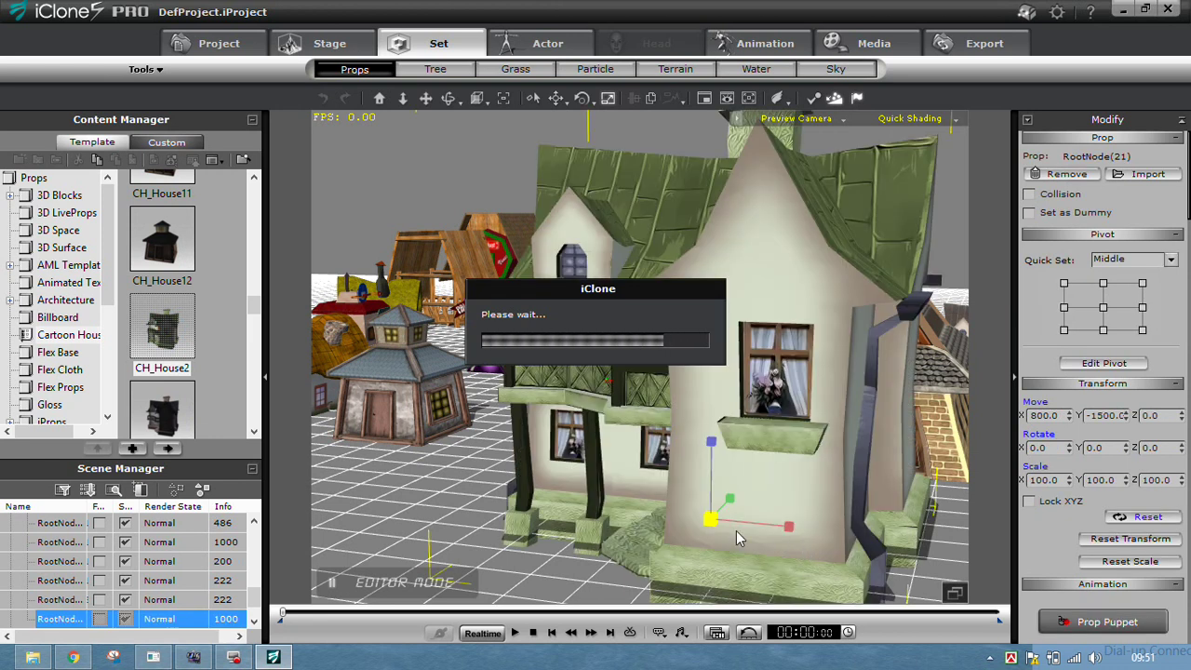
pyautogui.moveTo(568, 605); pyautogui.dragTo(664, 560)
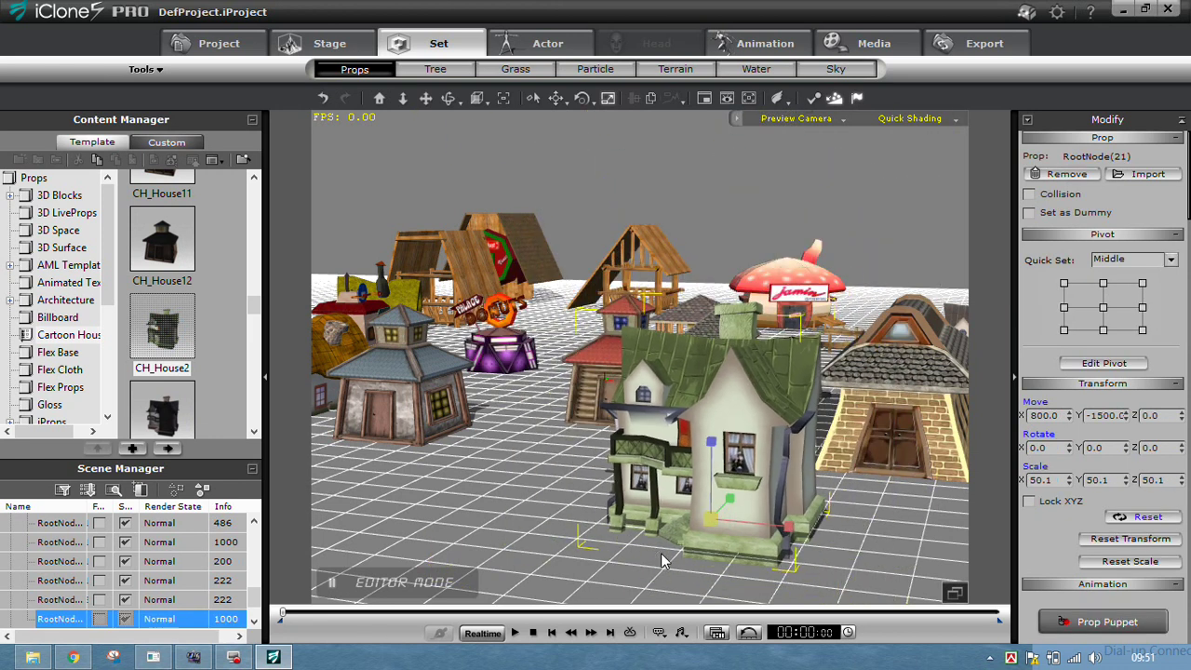
pyautogui.moveTo(710, 517)
pyautogui.mouseDown()
pyautogui.moveTo(645, 584)
pyautogui.moveTo(279, 437)
pyautogui.mouseUp()
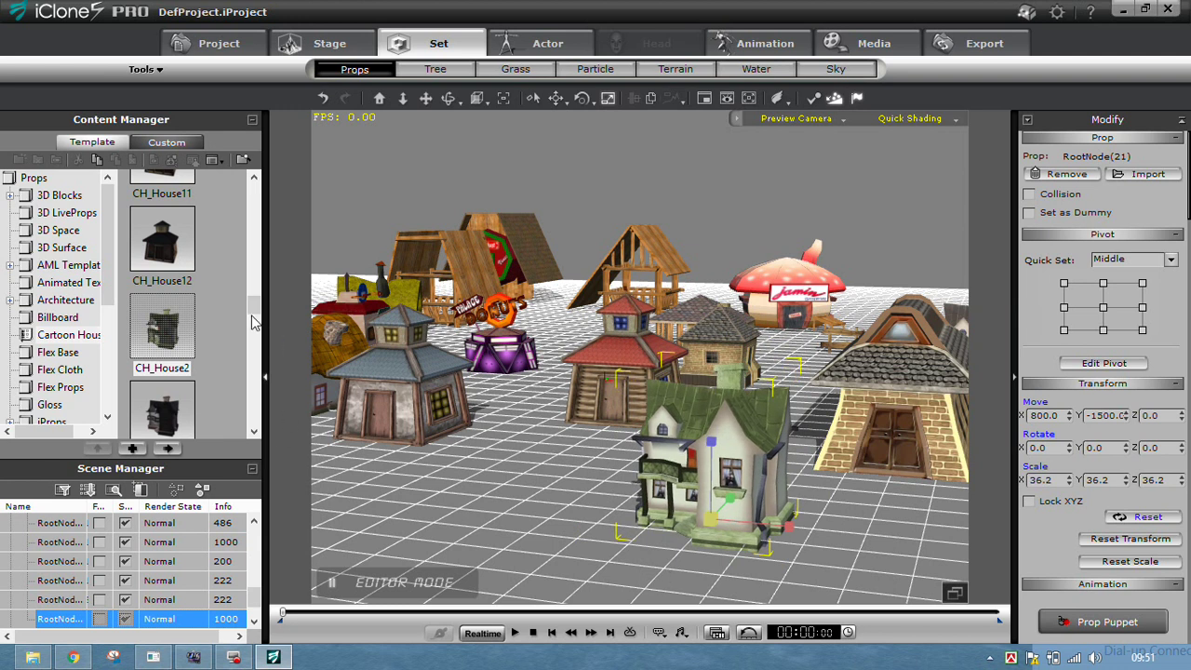
pyautogui.moveTo(259, 316); pyautogui.dragTo(257, 330)
pyautogui.moveTo(183, 216); pyautogui.dragTo(373, 514)
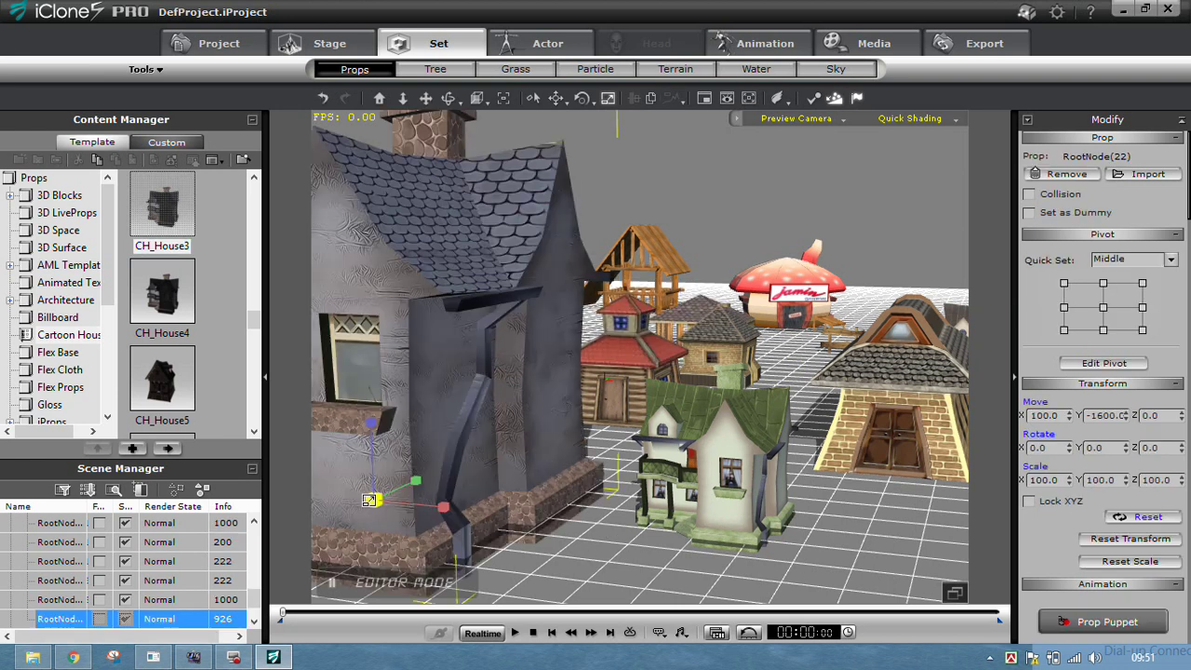
pyautogui.moveTo(370, 499); pyautogui.dragTo(273, 599)
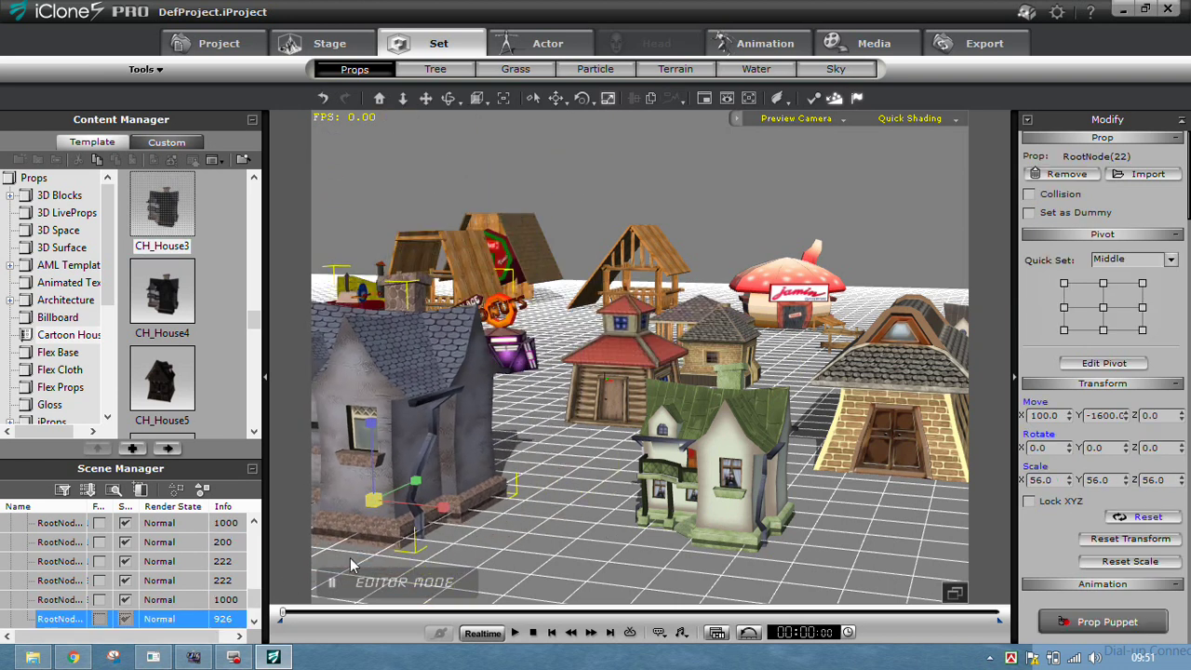
pyautogui.moveTo(372, 500); pyautogui.dragTo(254, 429)
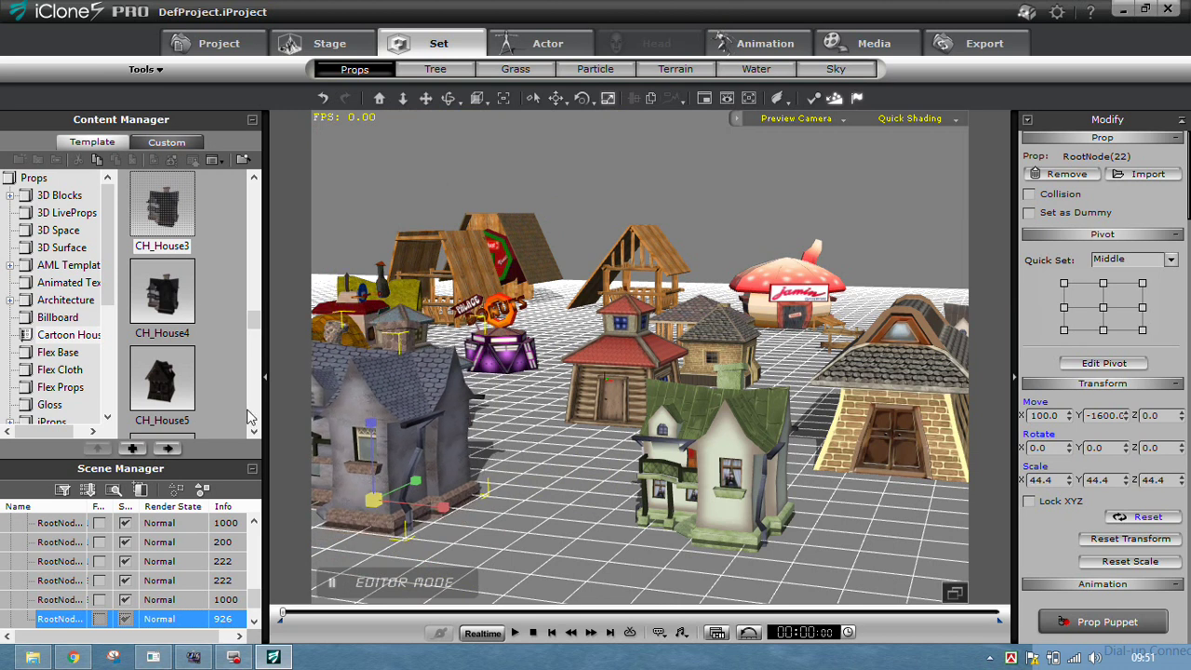
pyautogui.moveTo(180, 398); pyautogui.dragTo(861, 301)
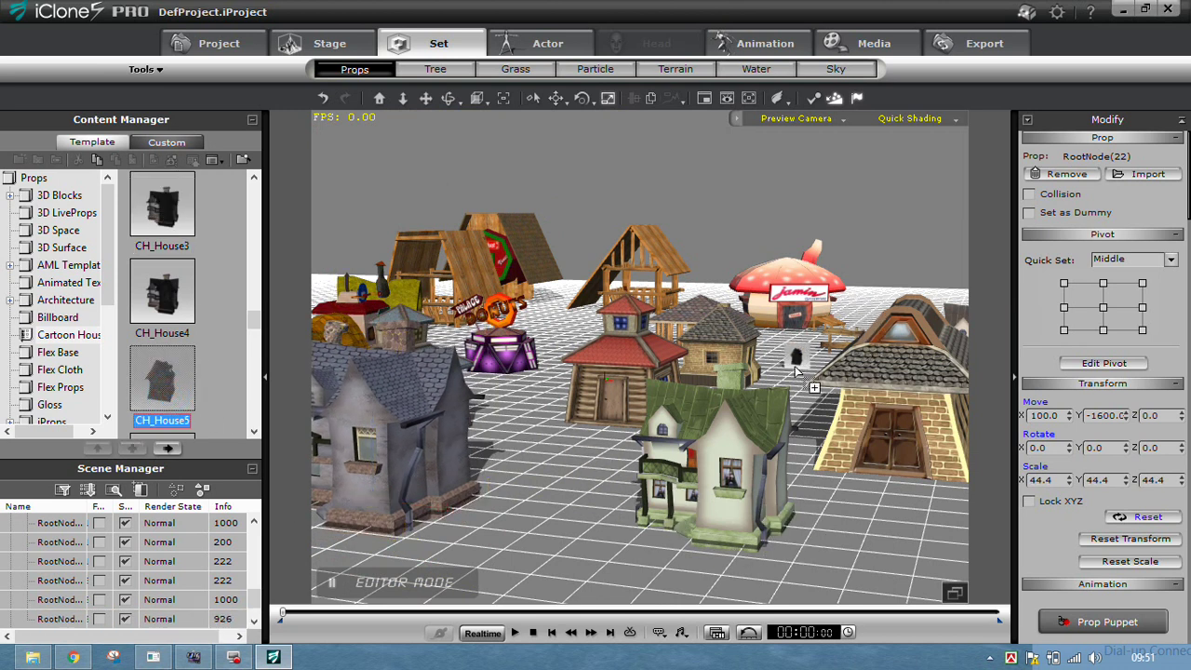
pyautogui.moveTo(861, 300); pyautogui.dragTo(782, 391)
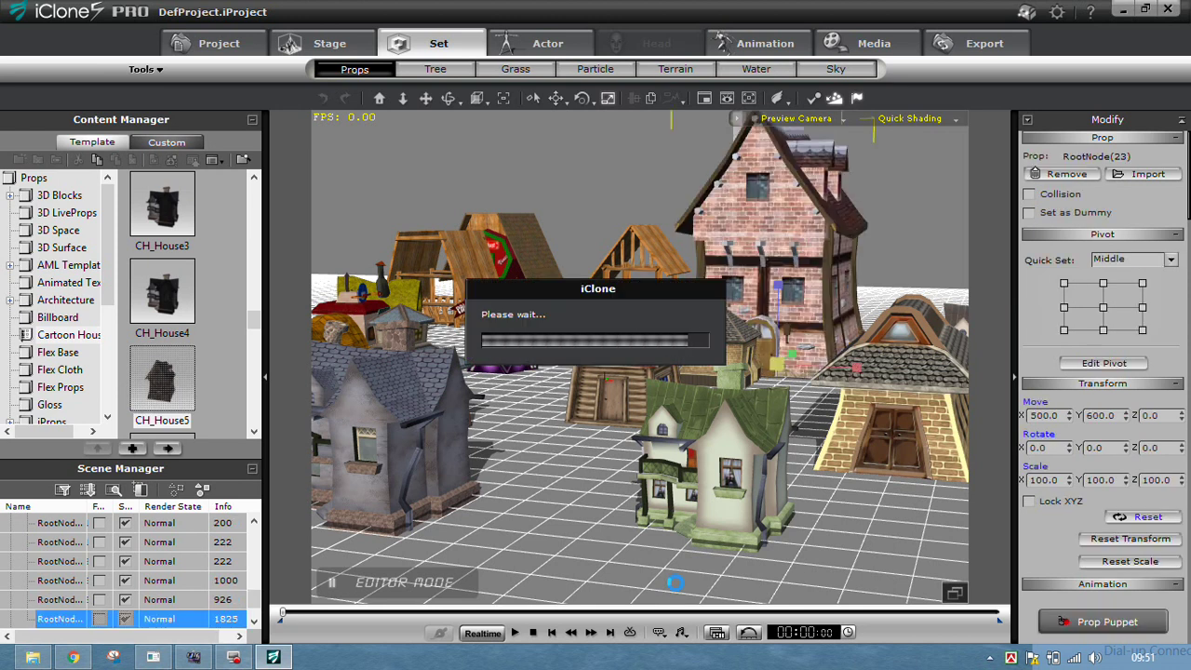
pyautogui.moveTo(765, 384); pyautogui.dragTo(689, 479)
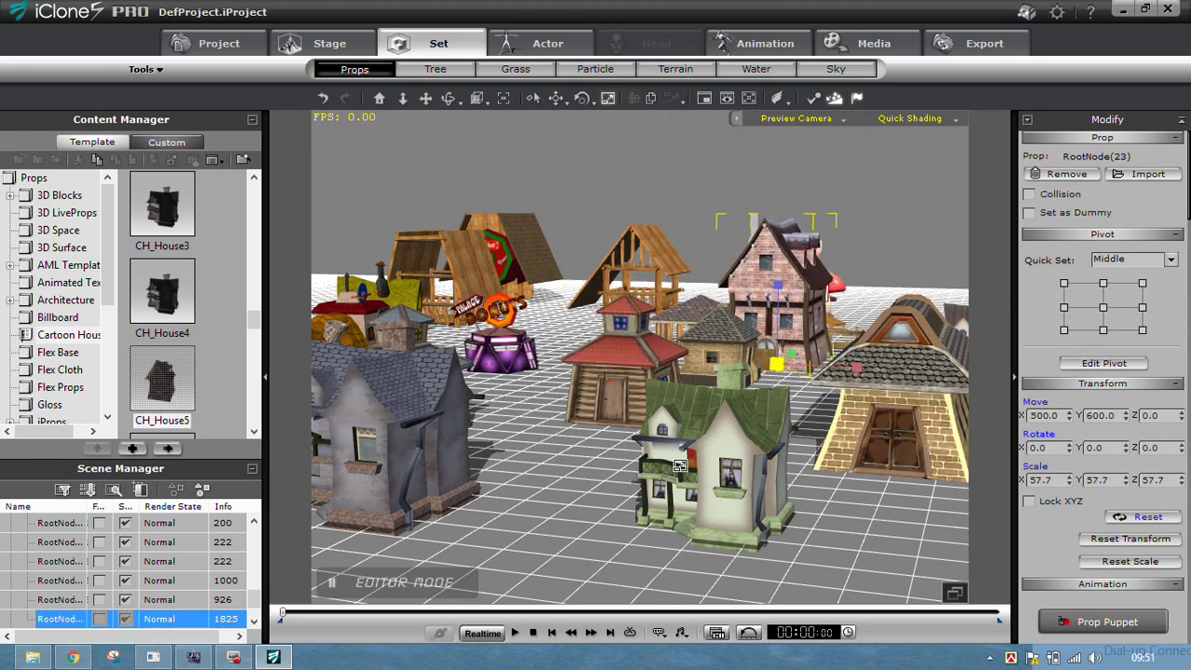
pyautogui.moveTo(892, 462)
pyautogui.mouseDown(button='right')
pyautogui.moveTo(595, 515)
pyautogui.moveTo(543, 475)
pyautogui.moveTo(860, 540)
pyautogui.moveTo(664, 431)
pyautogui.moveTo(540, 388)
pyautogui.mouseUp(button='right')
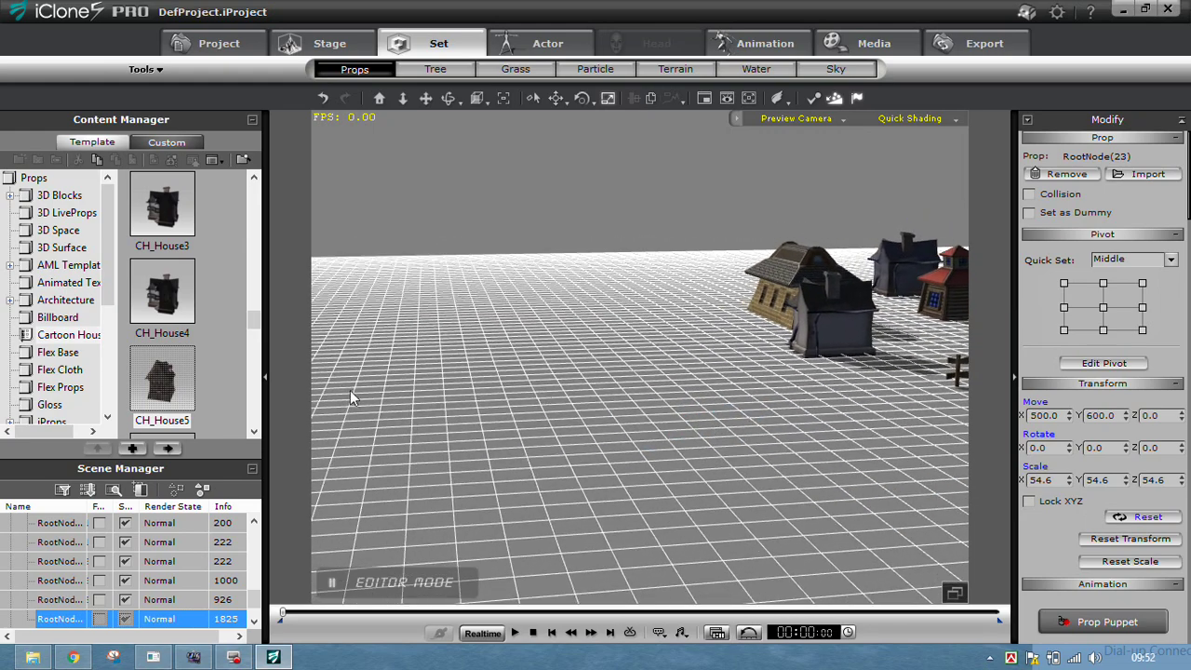
# - Add the CH_House6, CH_House7 and CH_House8 houses to the scene
pyautogui.click(258, 338)
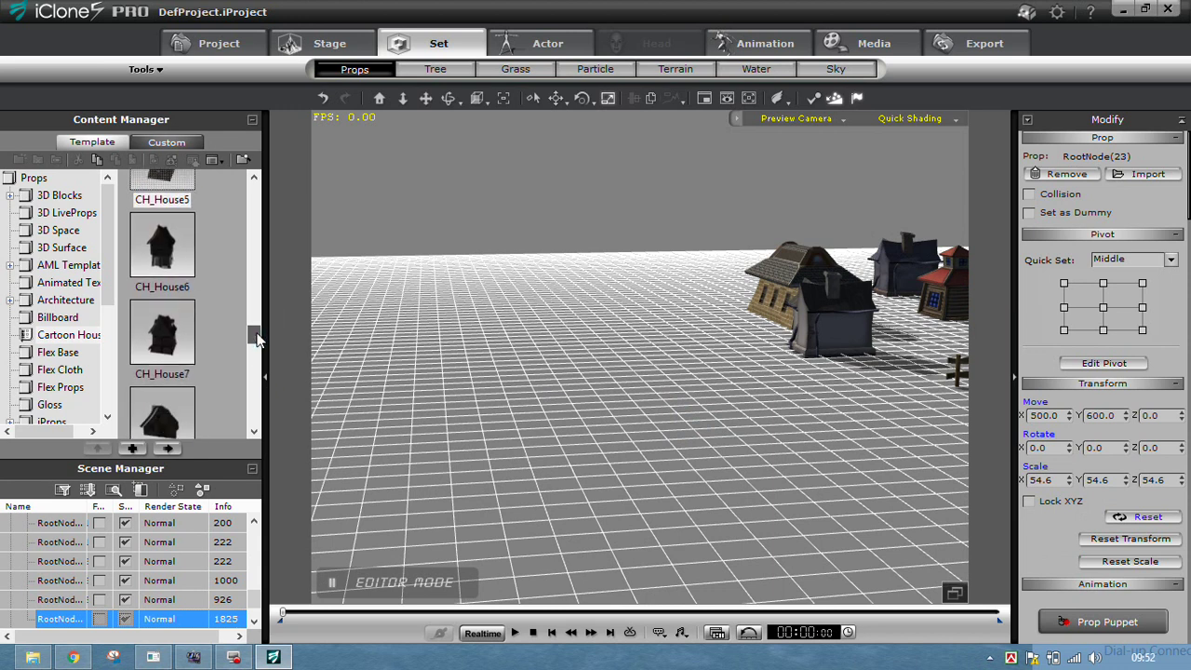
pyautogui.moveTo(156, 259)
pyautogui.mouseDown()
pyautogui.moveTo(509, 324)
pyautogui.moveTo(493, 345)
pyautogui.mouseUp()
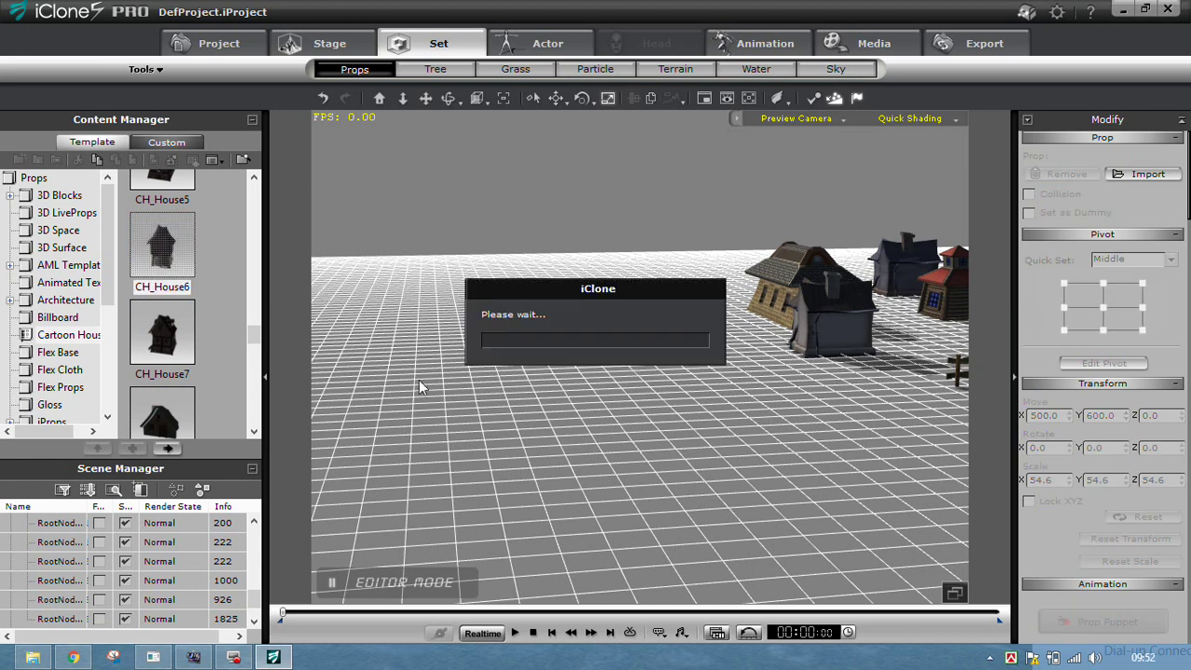
pyautogui.moveTo(162, 335)
pyautogui.mouseDown()
pyautogui.moveTo(653, 368)
pyautogui.moveTo(657, 472)
pyautogui.mouseUp()
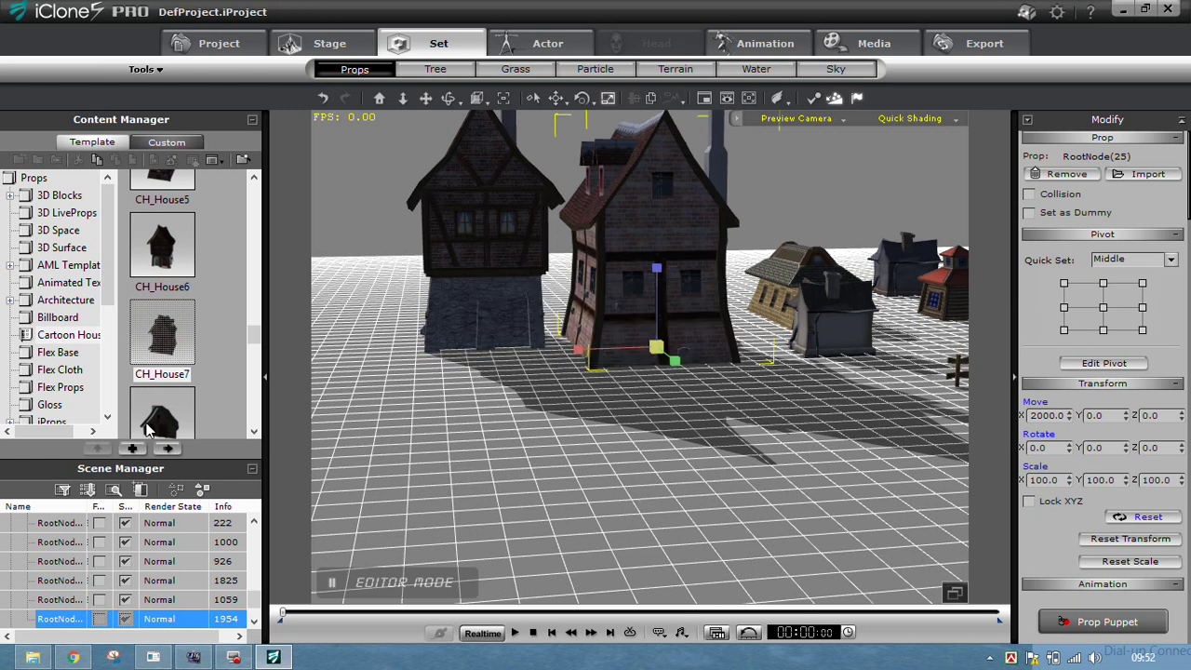
pyautogui.moveTo(157, 430); pyautogui.dragTo(363, 456)
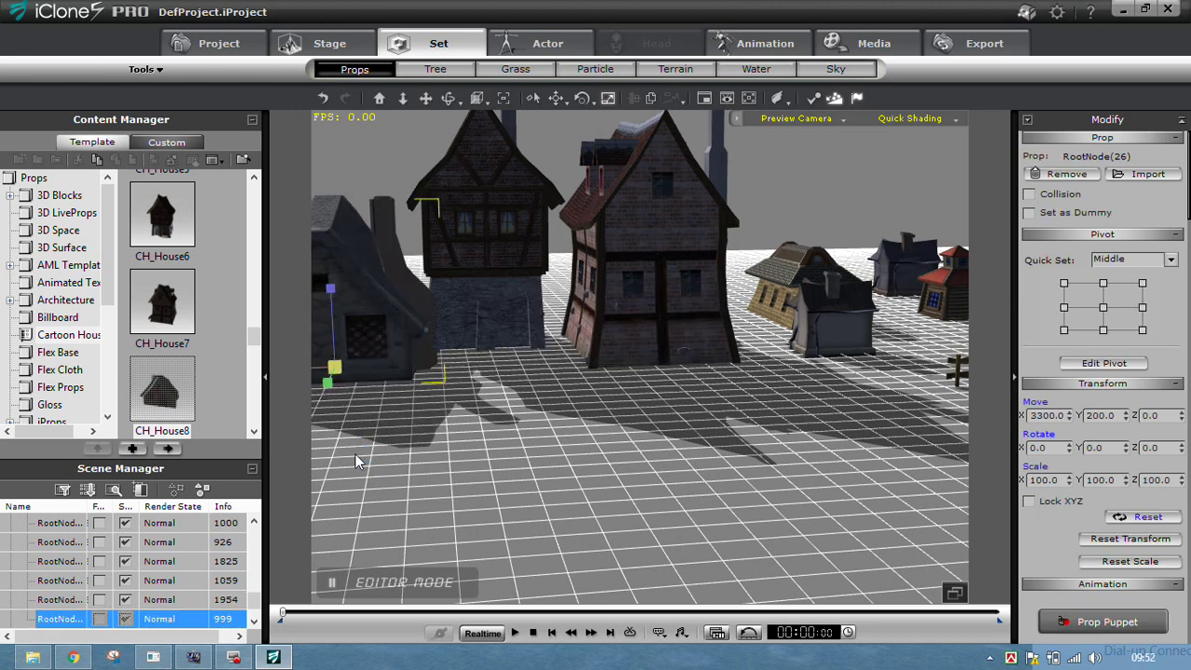
# - Place the CH_Hut4 hut and squash it slightly in height
pyautogui.scroll(-2, 256, 335)
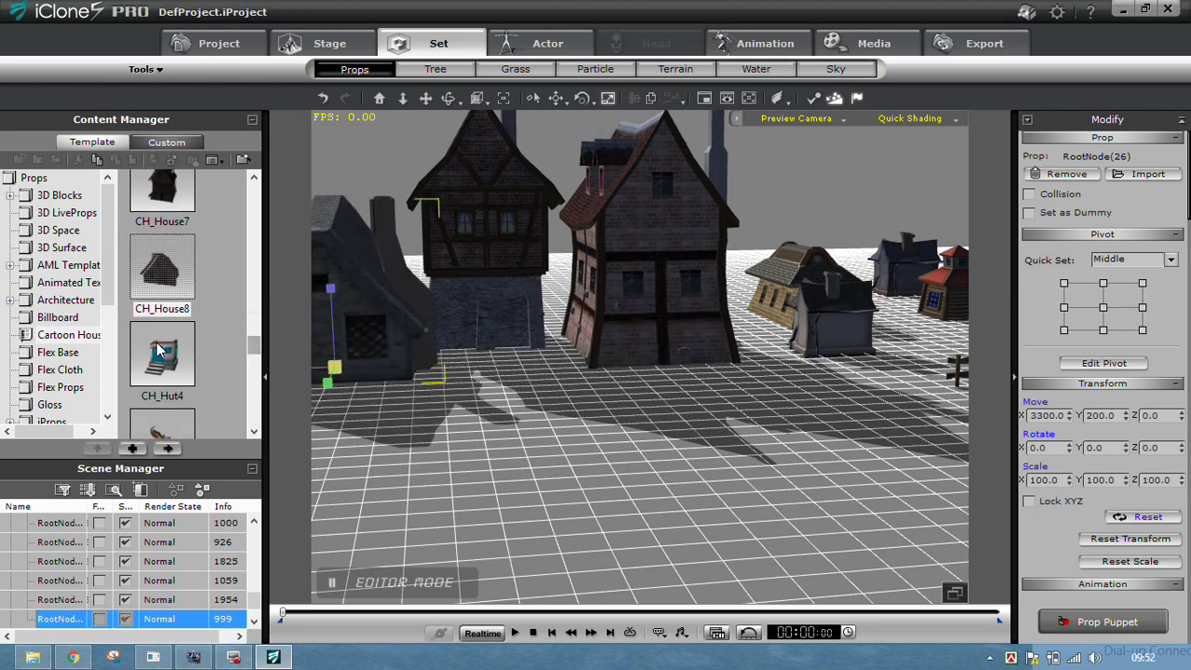
pyautogui.press('Down')
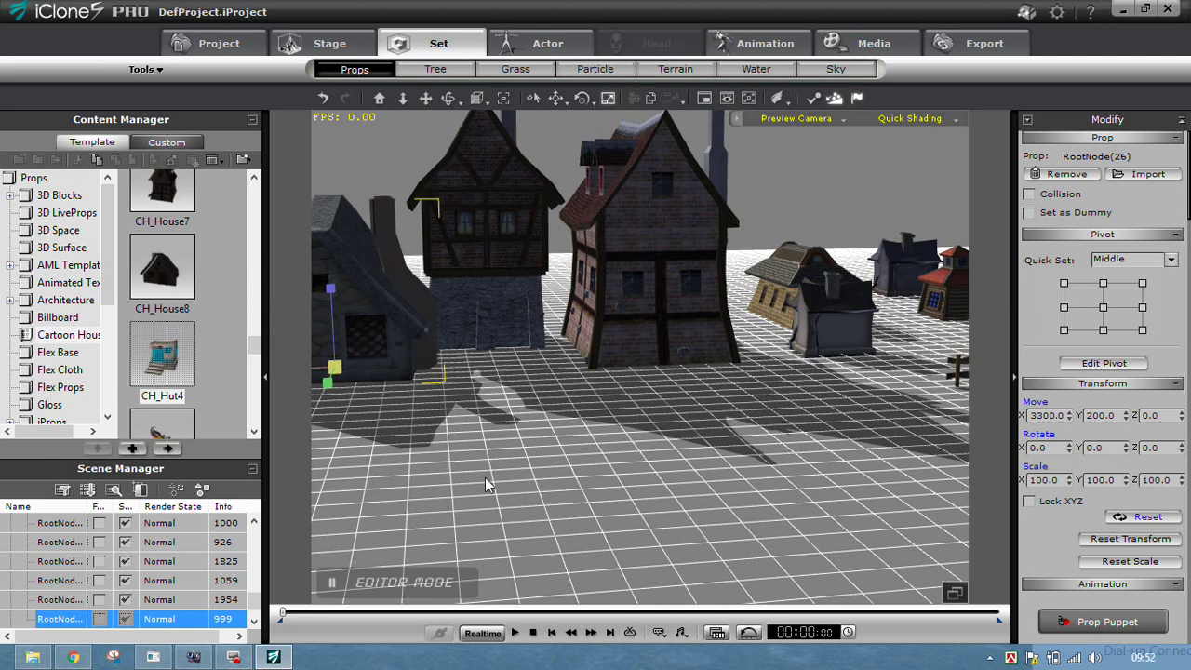
pyautogui.moveTo(162, 354); pyautogui.dragTo(851, 501)
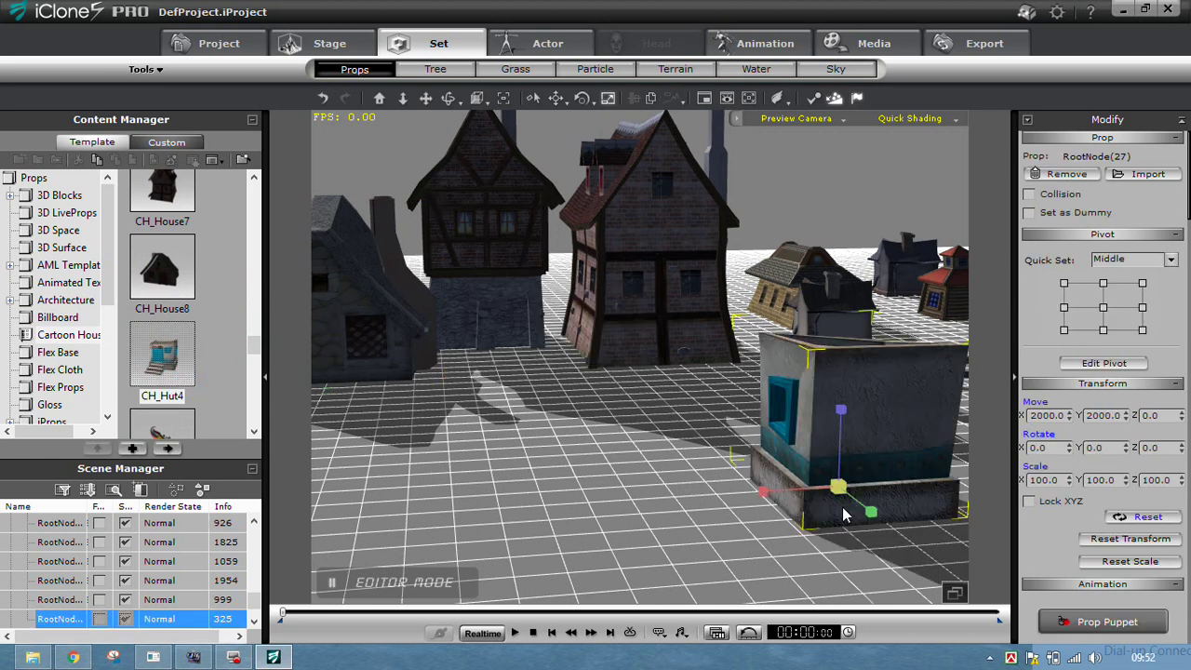
pyautogui.moveTo(840, 490); pyautogui.dragTo(824, 515)
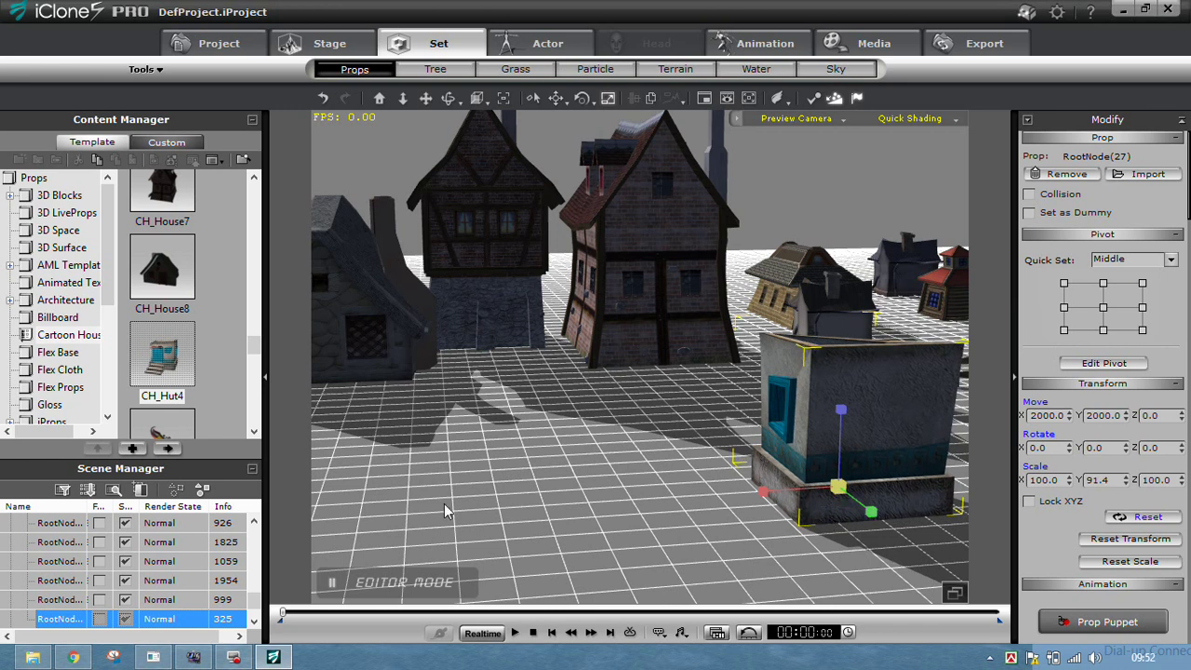
# - Add the CH_IceCream stand scaled to 70.1
pyautogui.moveTo(156, 426)
pyautogui.mouseDown()
pyautogui.moveTo(549, 484)
pyautogui.moveTo(542, 474)
pyautogui.mouseUp()
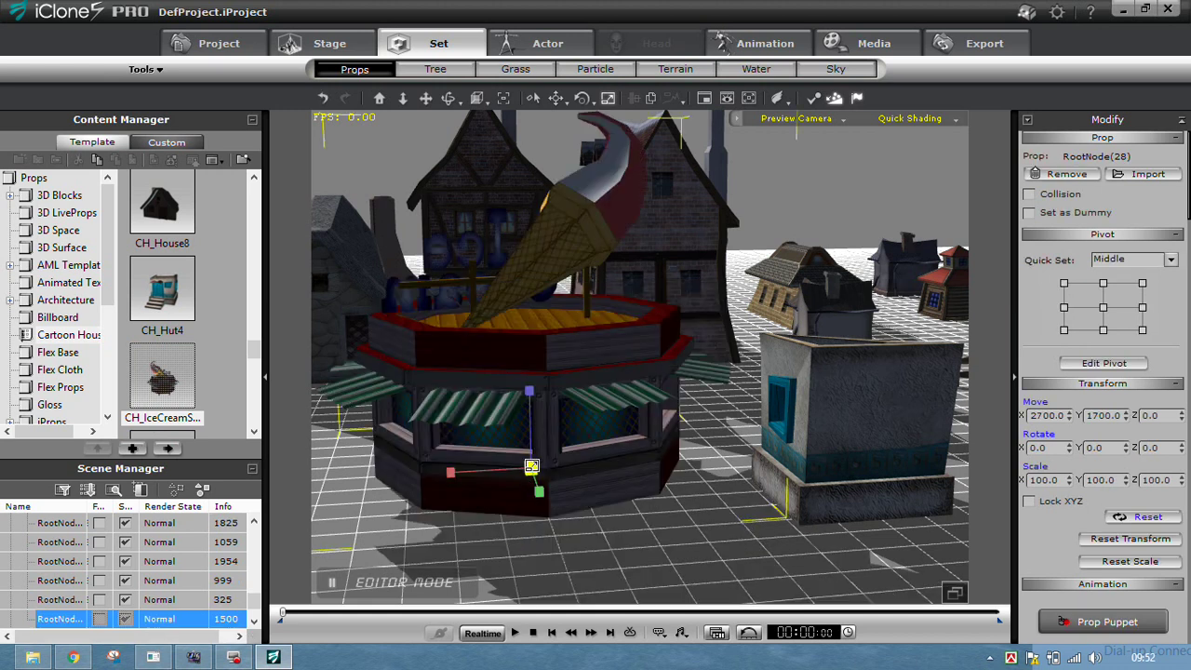
pyautogui.moveTo(489, 544); pyautogui.dragTo(506, 525)
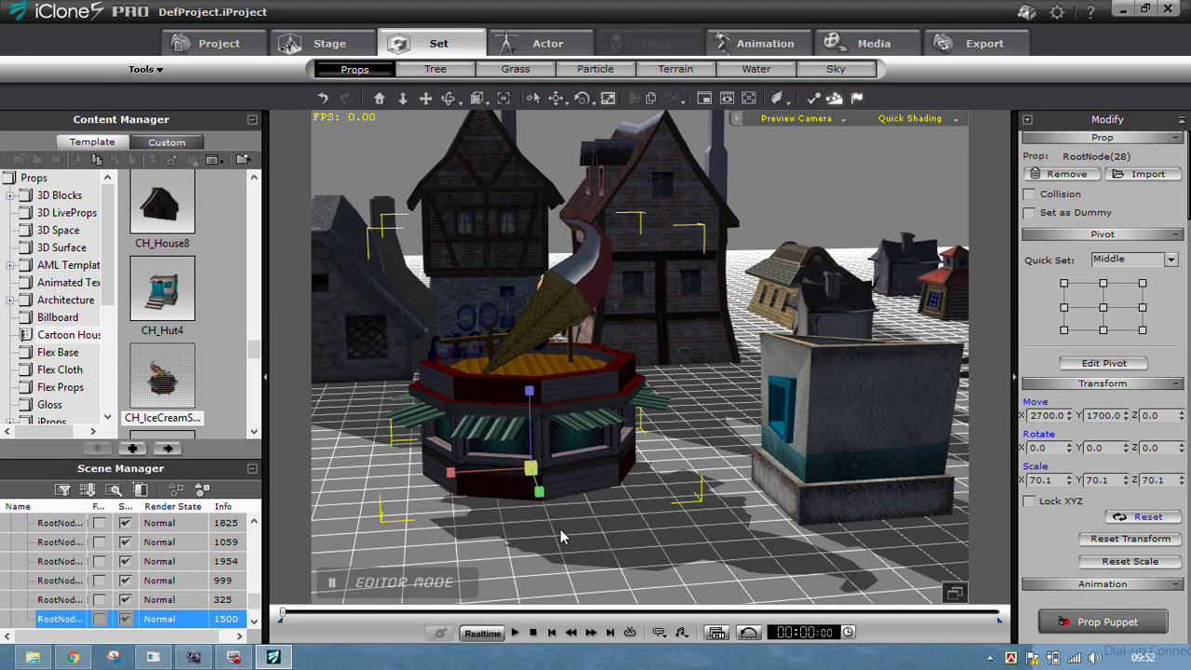
pyautogui.moveTo(519, 483)
pyautogui.mouseDown(button='right')
pyautogui.moveTo(691, 418)
pyautogui.moveTo(819, 423)
pyautogui.moveTo(430, 376)
pyautogui.mouseUp(button='right')
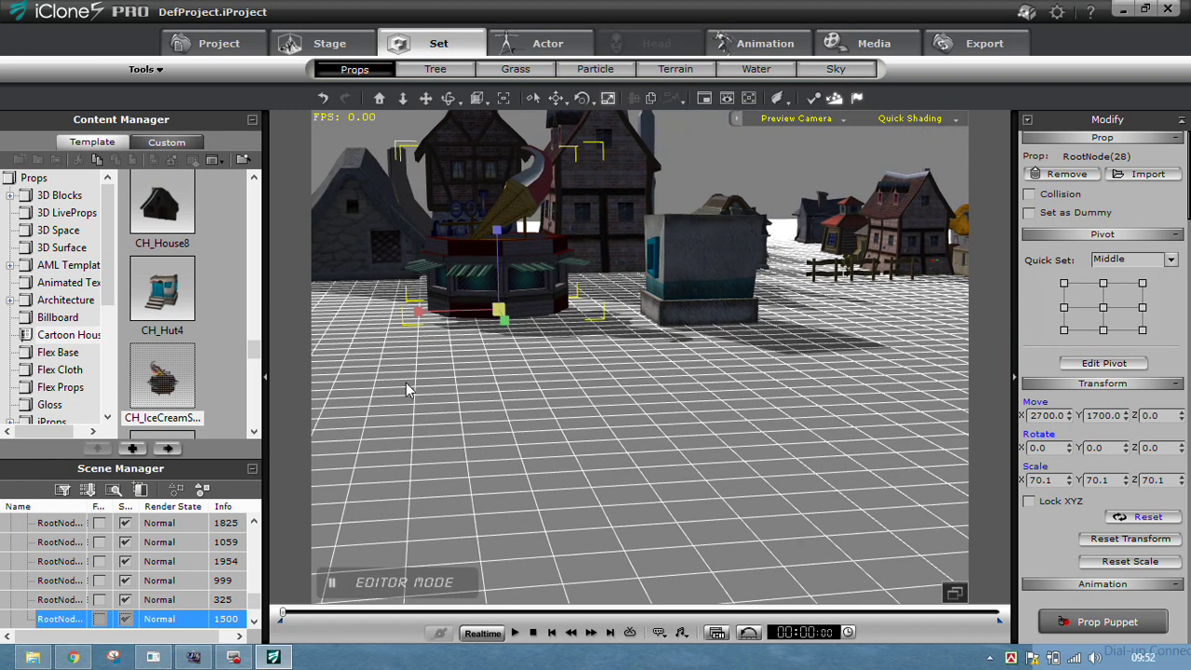
# - Add the CH_Kalap tent and a ladder enlarged to 131.9% against the stone building
pyautogui.scroll(-2, 256, 356)
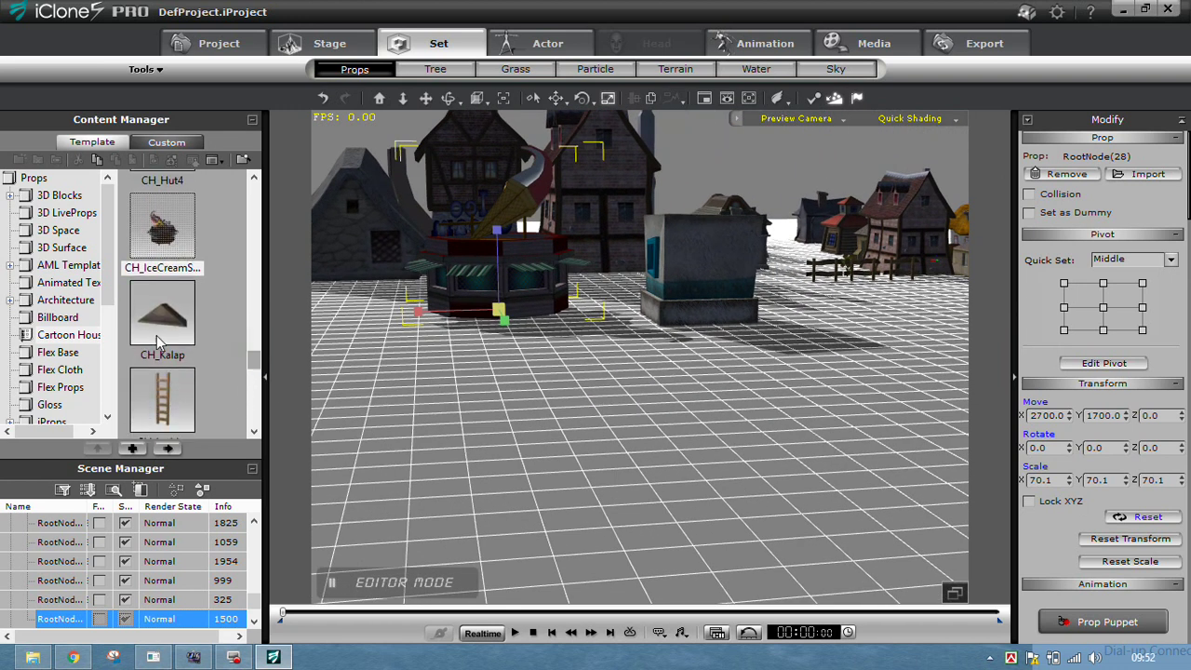
pyautogui.moveTo(144, 320); pyautogui.dragTo(905, 446)
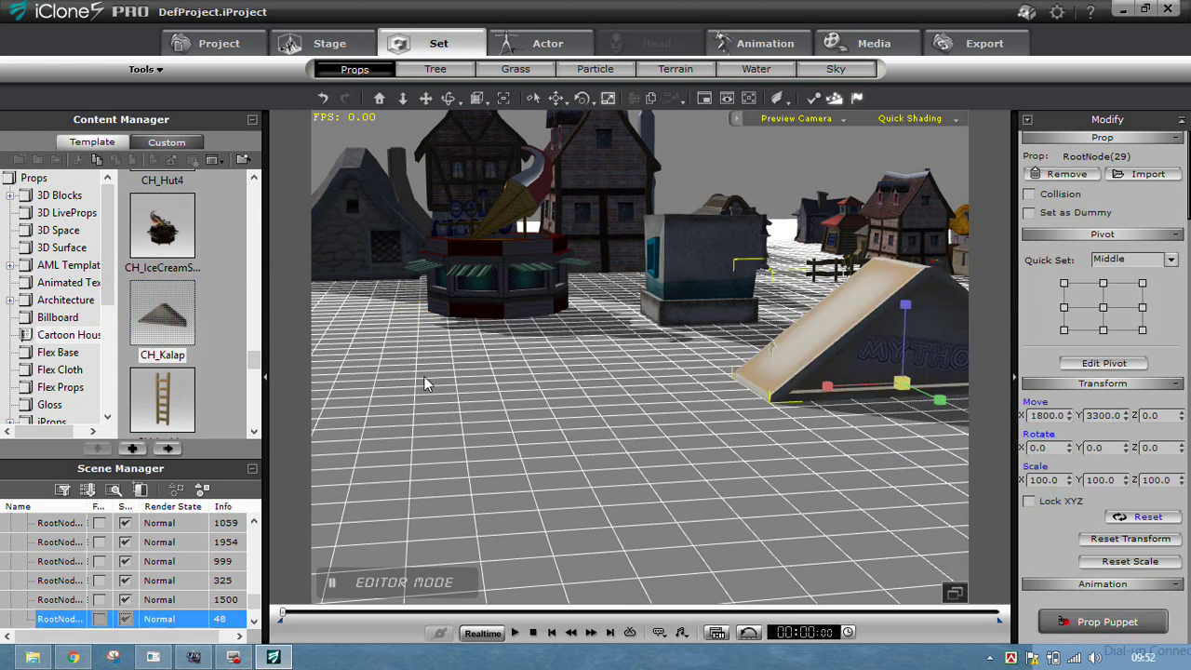
pyautogui.moveTo(160, 402); pyautogui.dragTo(645, 356)
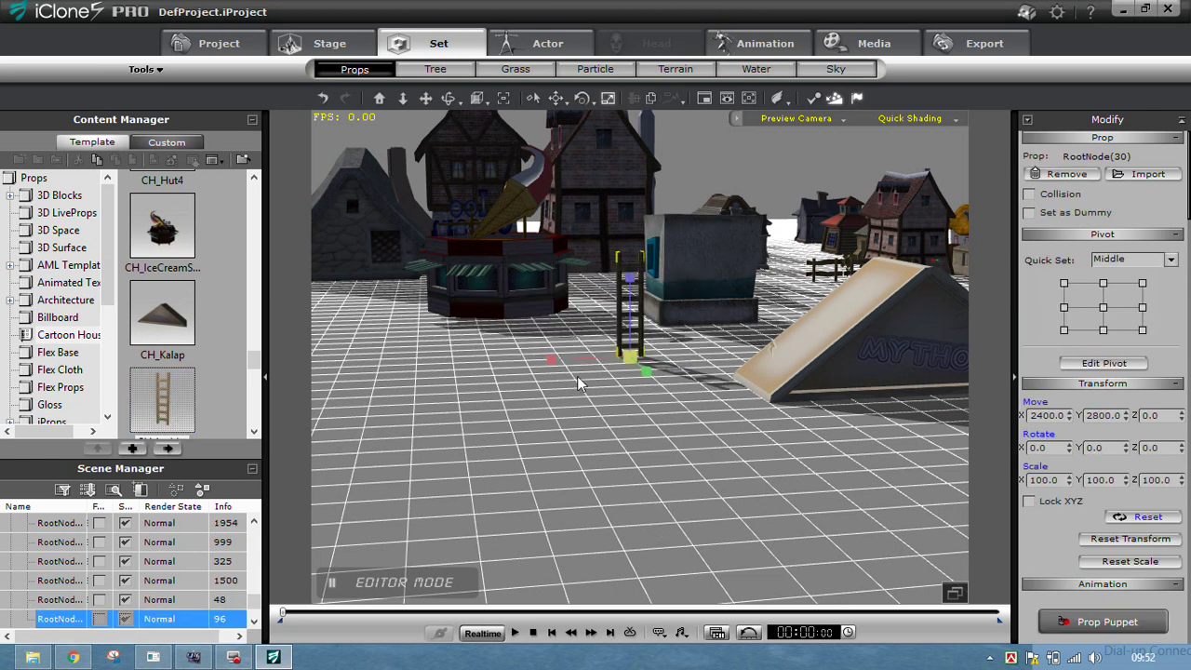
pyautogui.click(607, 97)
pyautogui.moveTo(631, 357); pyautogui.dragTo(651, 306)
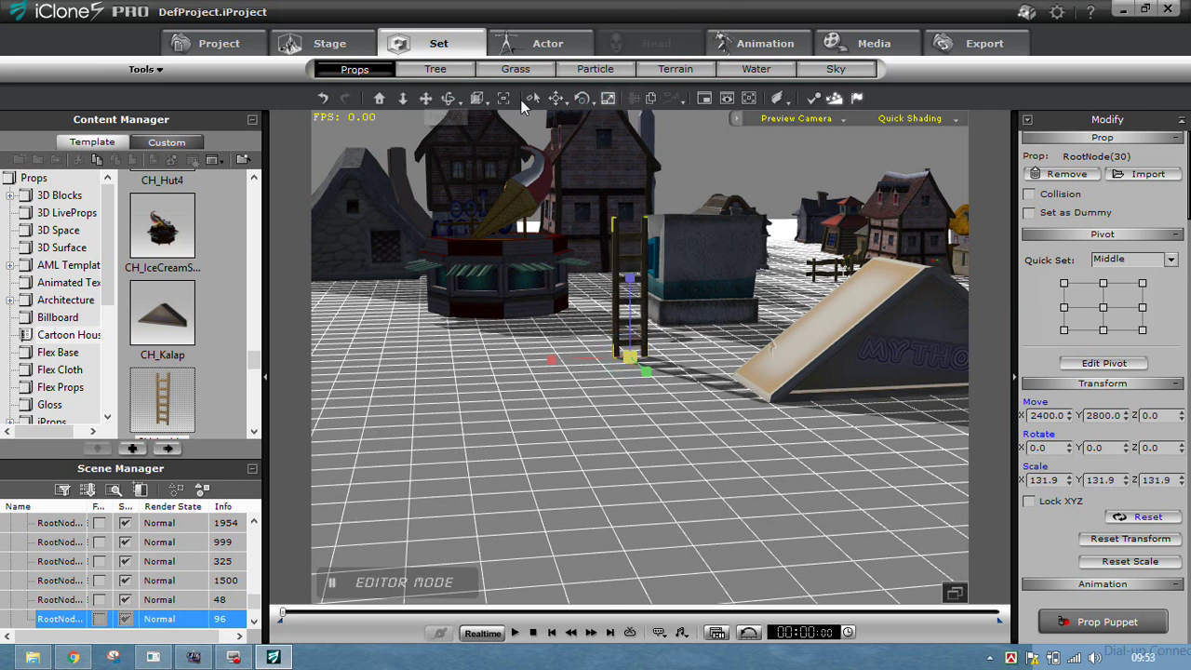
pyautogui.click(555, 98)
pyautogui.moveTo(553, 358)
pyautogui.mouseDown()
pyautogui.moveTo(824, 384)
pyautogui.moveTo(728, 331)
pyautogui.mouseUp()
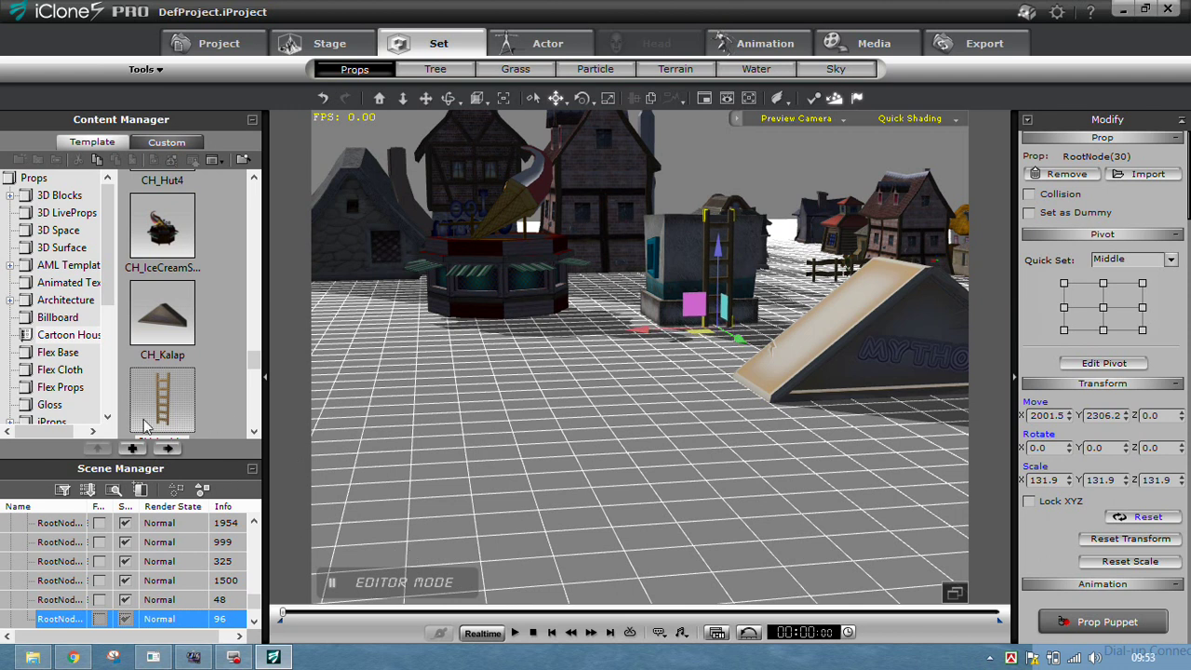
# - Drop CH_MusicShop onto the stage at X 3100, Y 2900
pyautogui.moveTo(247, 369); pyautogui.dragTo(249, 378)
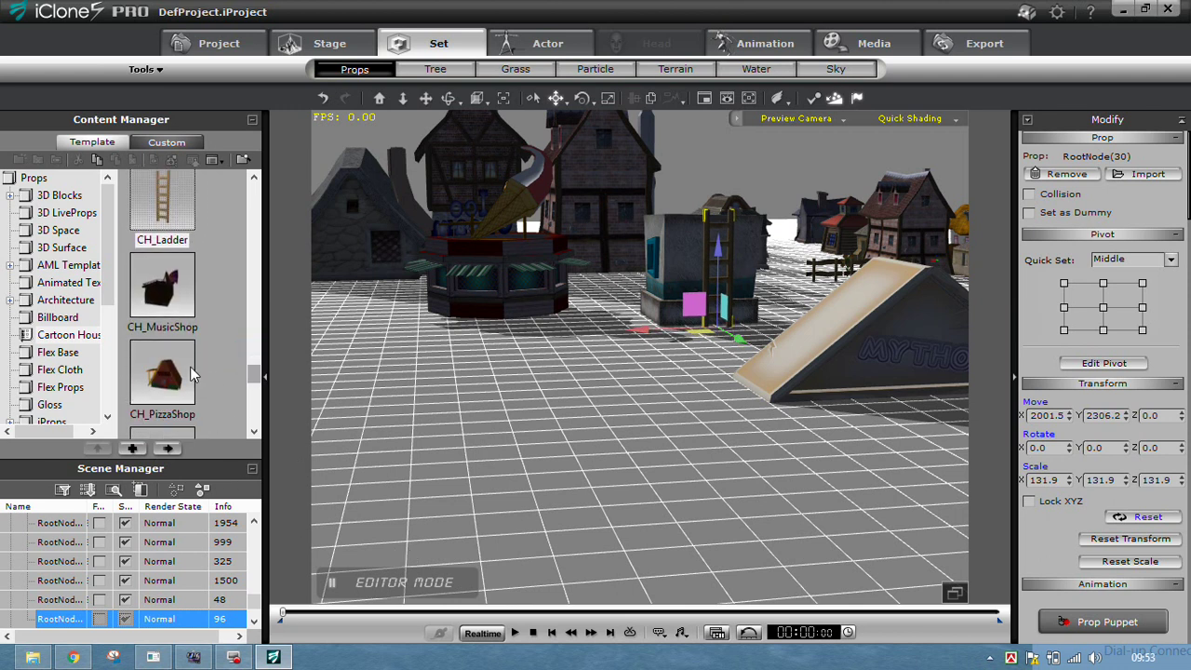
pyautogui.moveTo(154, 302); pyautogui.dragTo(346, 343)
pyautogui.moveTo(160, 288); pyautogui.dragTo(370, 441)
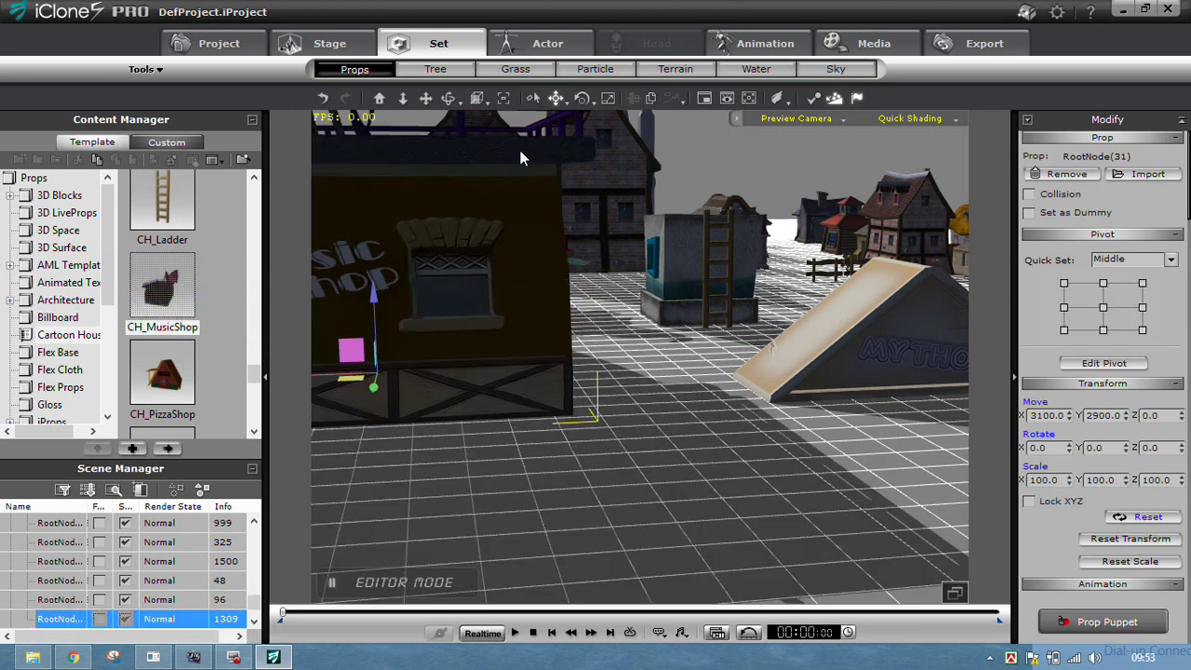
pyautogui.click(606, 100)
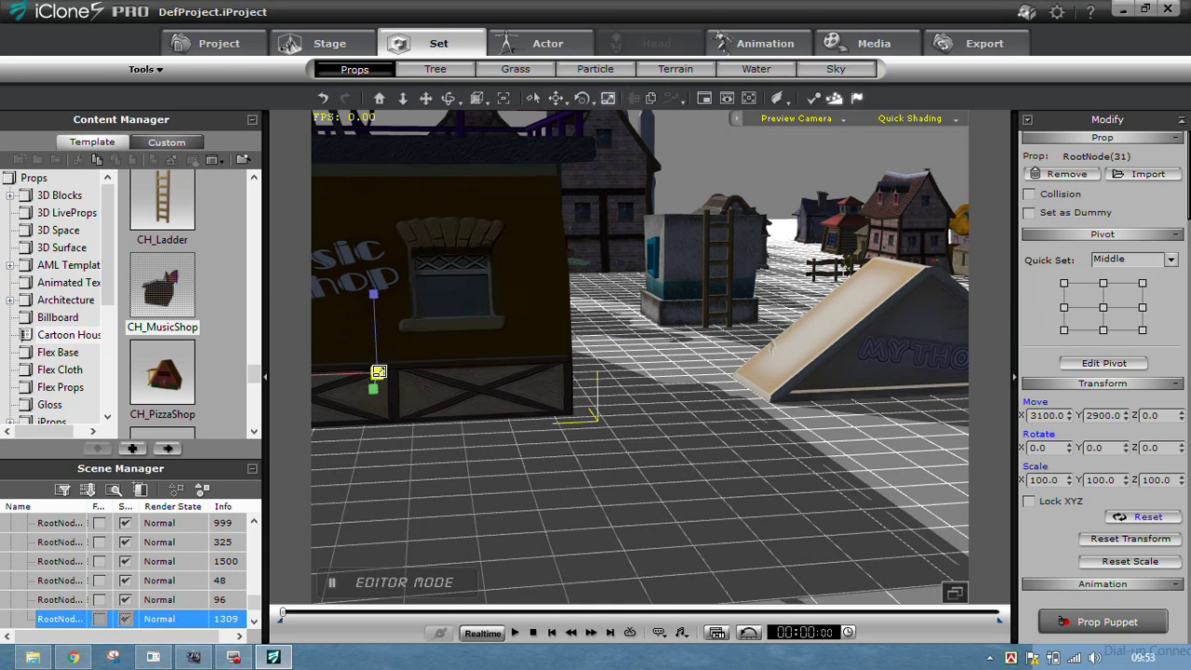
# - Shrink CH_MusicShop to 42.8% and add CH_PizzaShop at X 2200, Y 4100, scaled to 44
pyautogui.moveTo(379, 371); pyautogui.dragTo(183, 437)
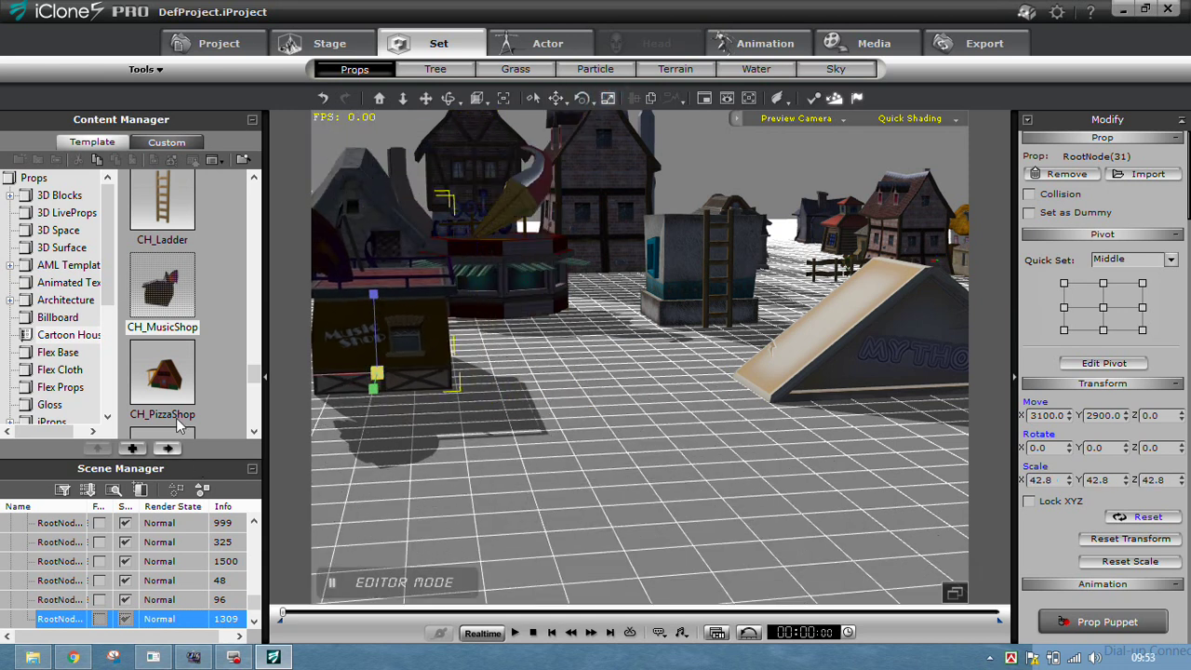
pyautogui.moveTo(166, 386); pyautogui.dragTo(889, 499)
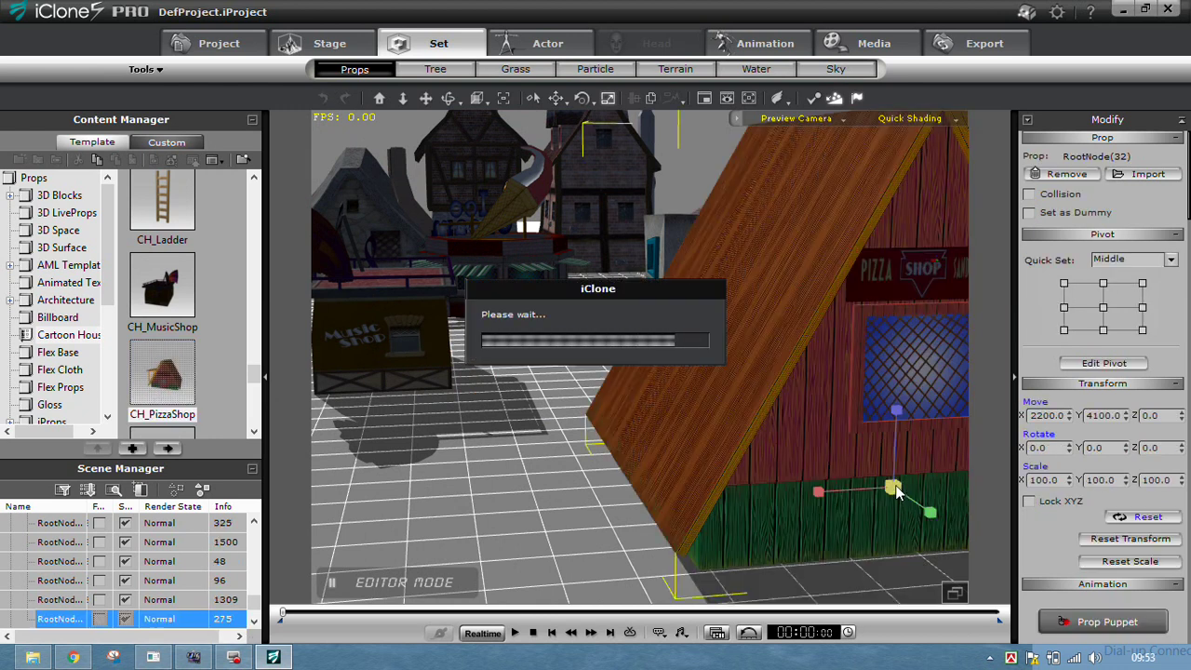
pyautogui.moveTo(890, 483)
pyautogui.mouseDown()
pyautogui.moveTo(834, 626)
pyautogui.moveTo(849, 631)
pyautogui.mouseUp()
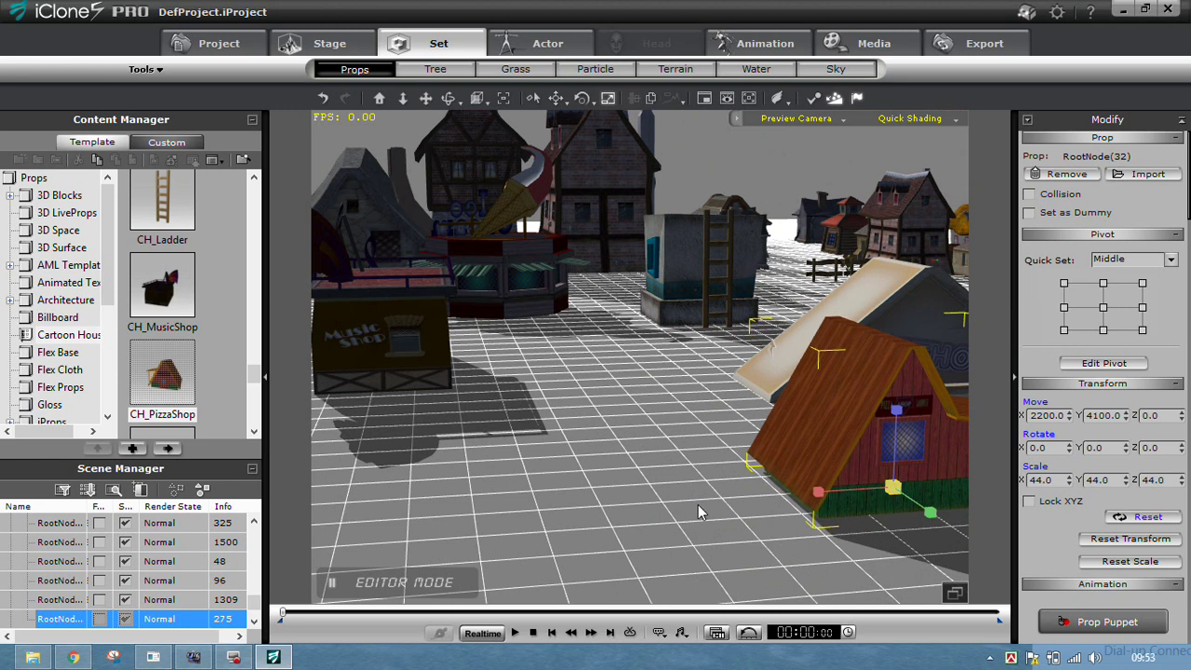
# - Orbit and zoom the camera for a side-on view of the pizza shop and music shop
pyautogui.moveTo(669, 491); pyautogui.dragTo(893, 442, button='right')
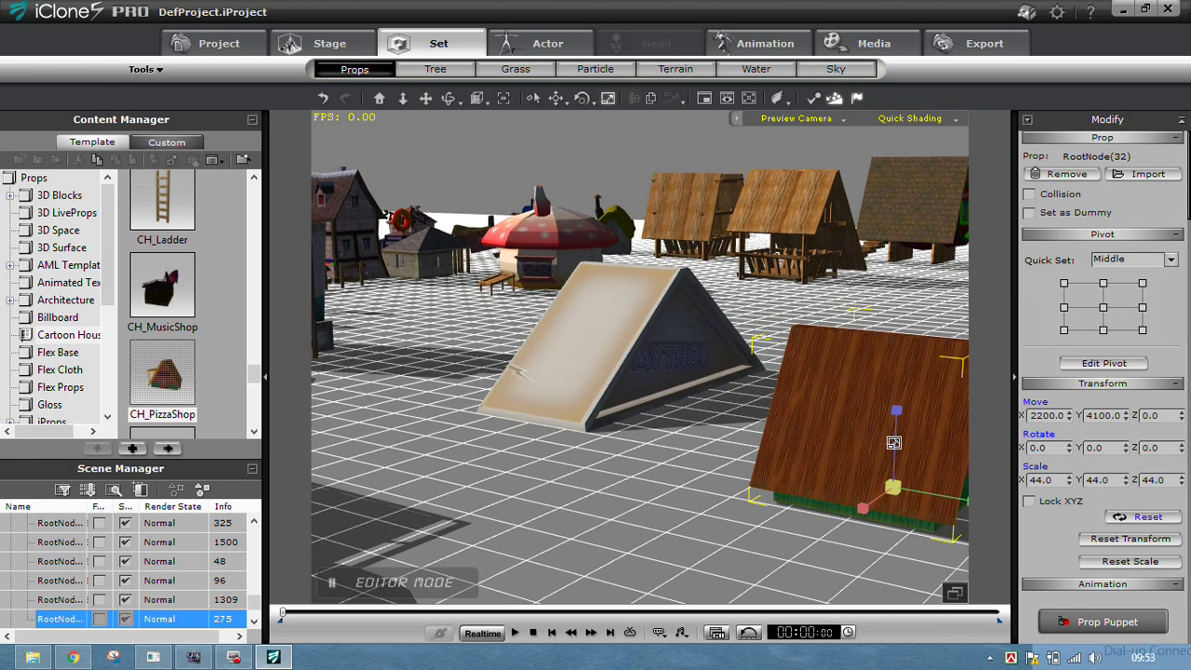
pyautogui.moveTo(825, 447); pyautogui.dragTo(700, 417, button='right')
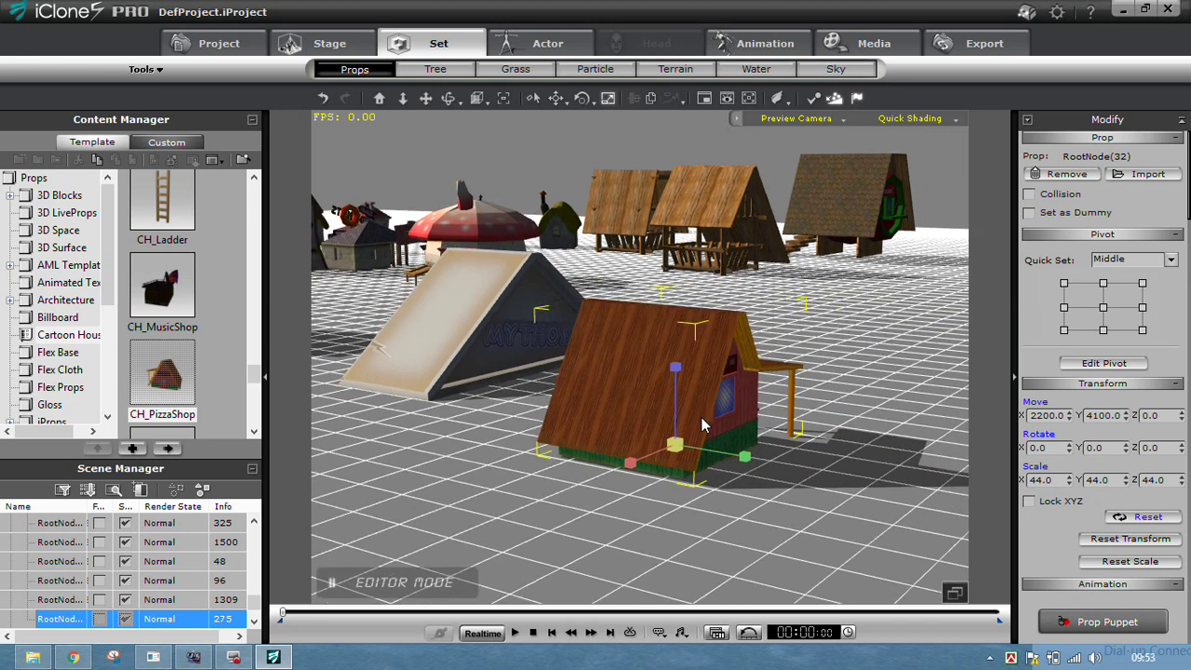
pyautogui.scroll(-1, 703, 420)
pyautogui.scroll(-1, 693, 430)
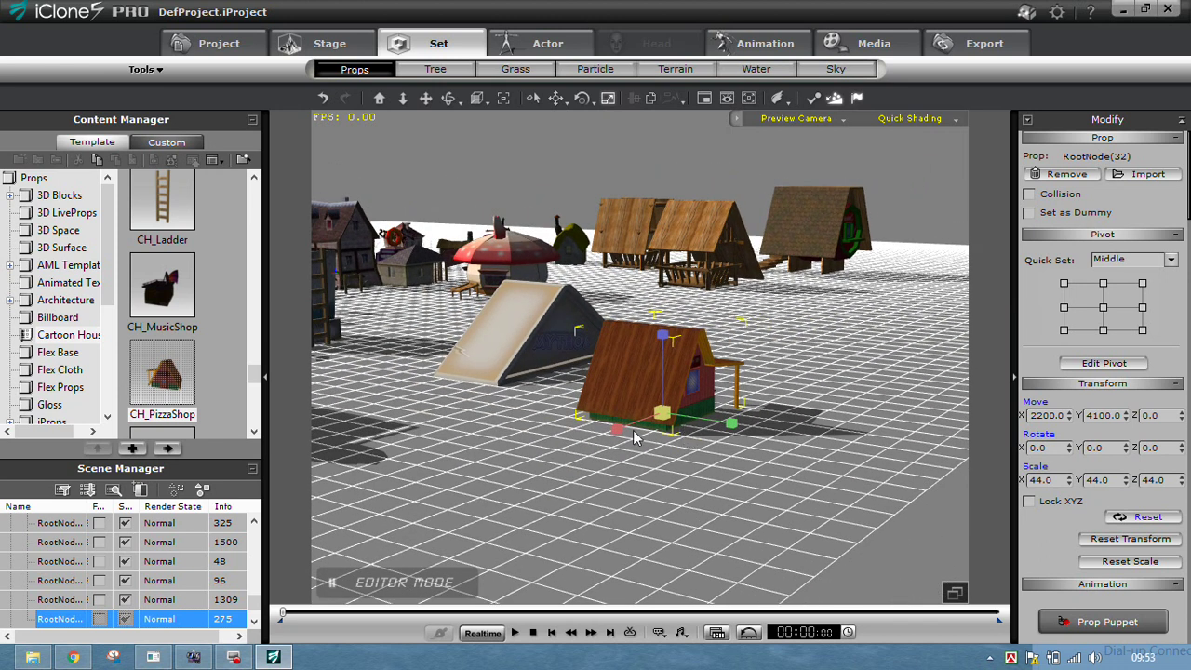
pyautogui.moveTo(673, 423); pyautogui.dragTo(768, 457, button='right')
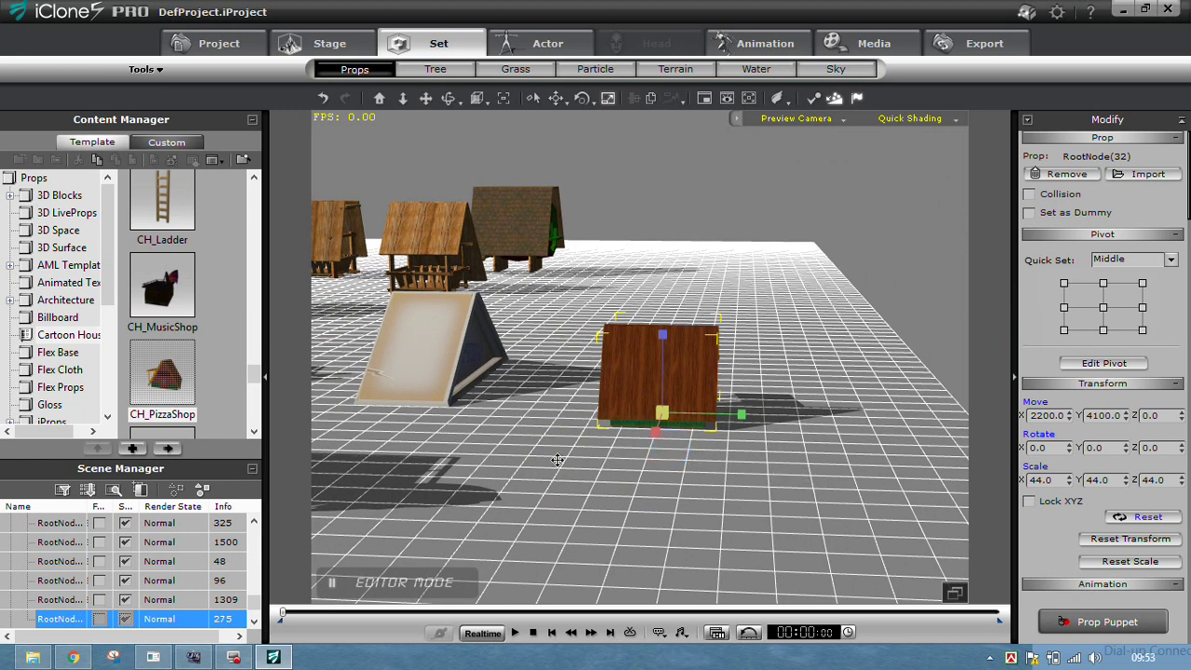
pyautogui.moveTo(555, 472); pyautogui.dragTo(809, 475, button='right')
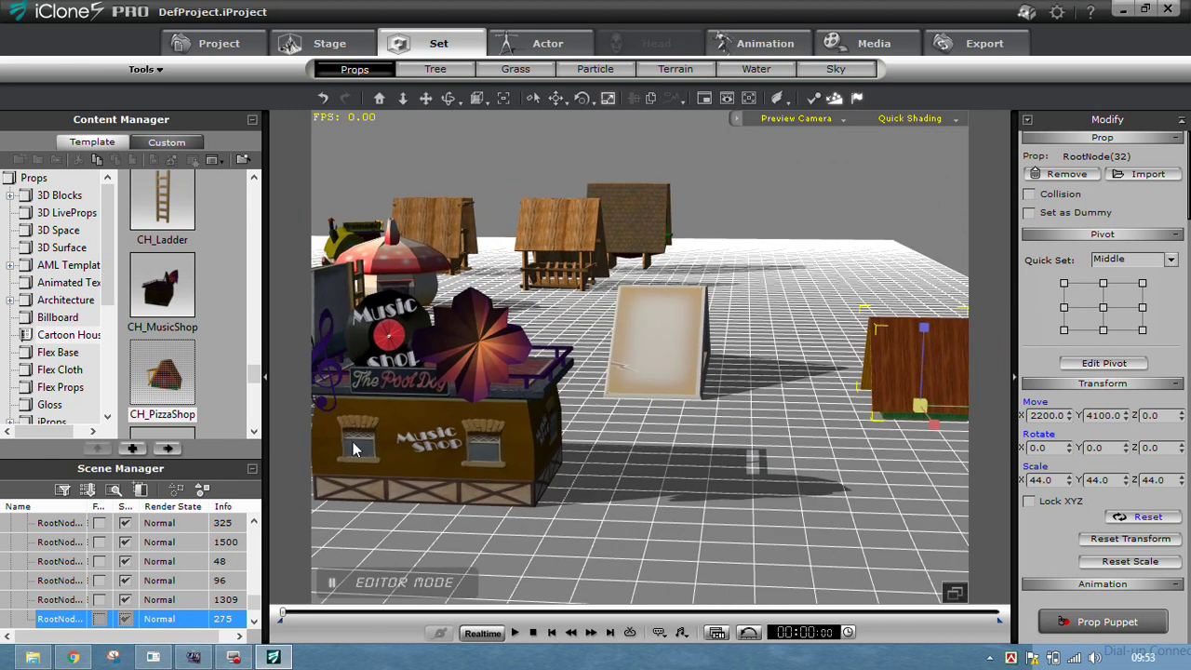
pyautogui.scroll(-1, 261, 380)
# - Add the CH_Ristorante tower, then place CH_Shed in front of it and shrink it to 74.6%
pyautogui.scroll(-1, 261, 379)
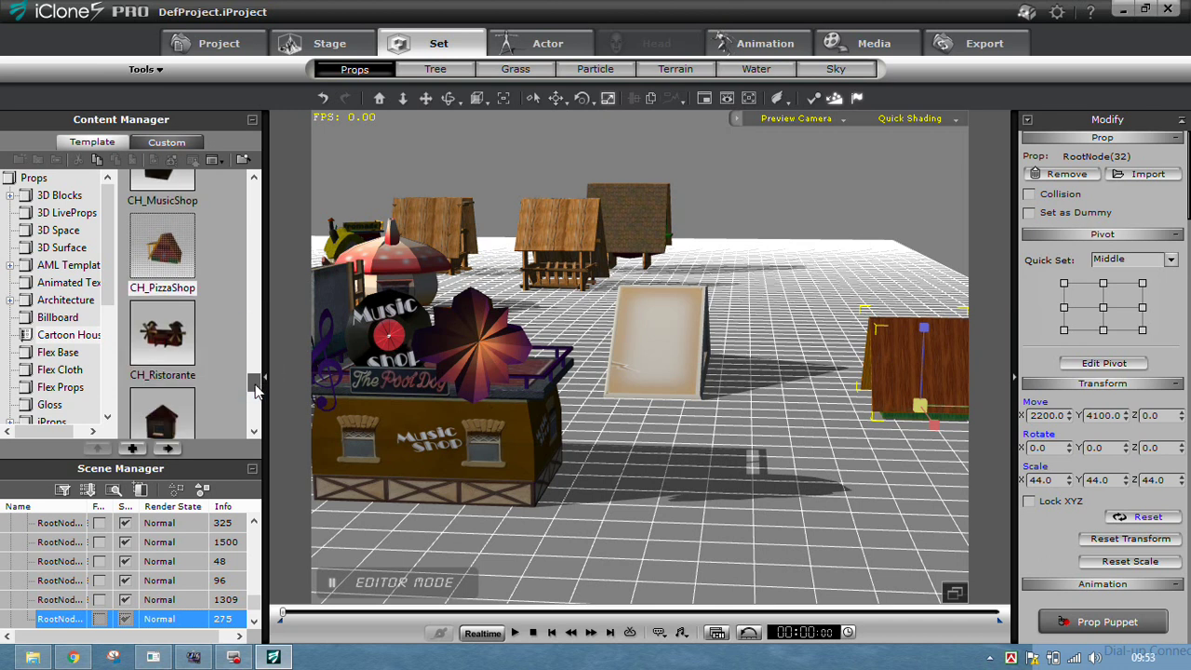
pyautogui.scroll(-1, 261, 380)
pyautogui.moveTo(156, 316)
pyautogui.mouseDown()
pyautogui.moveTo(744, 279)
pyautogui.moveTo(781, 359)
pyautogui.mouseUp()
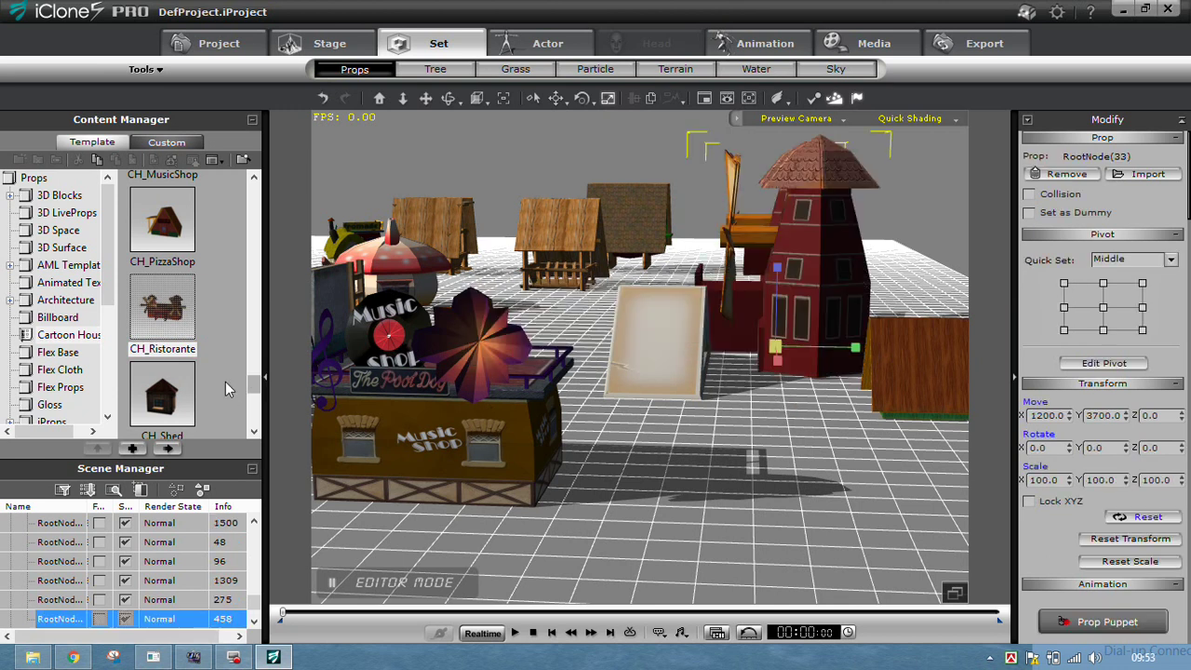
pyautogui.moveTo(165, 400); pyautogui.dragTo(733, 524)
pyautogui.moveTo(792, 530); pyautogui.dragTo(797, 532)
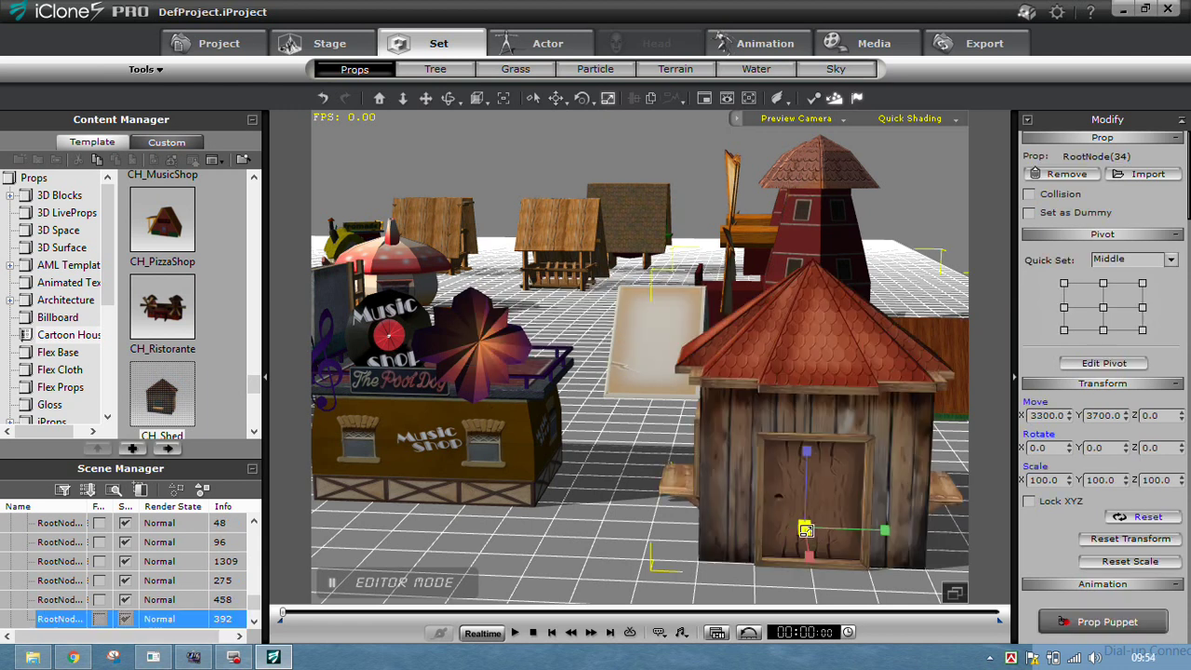
pyautogui.moveTo(813, 542); pyautogui.dragTo(578, 567)
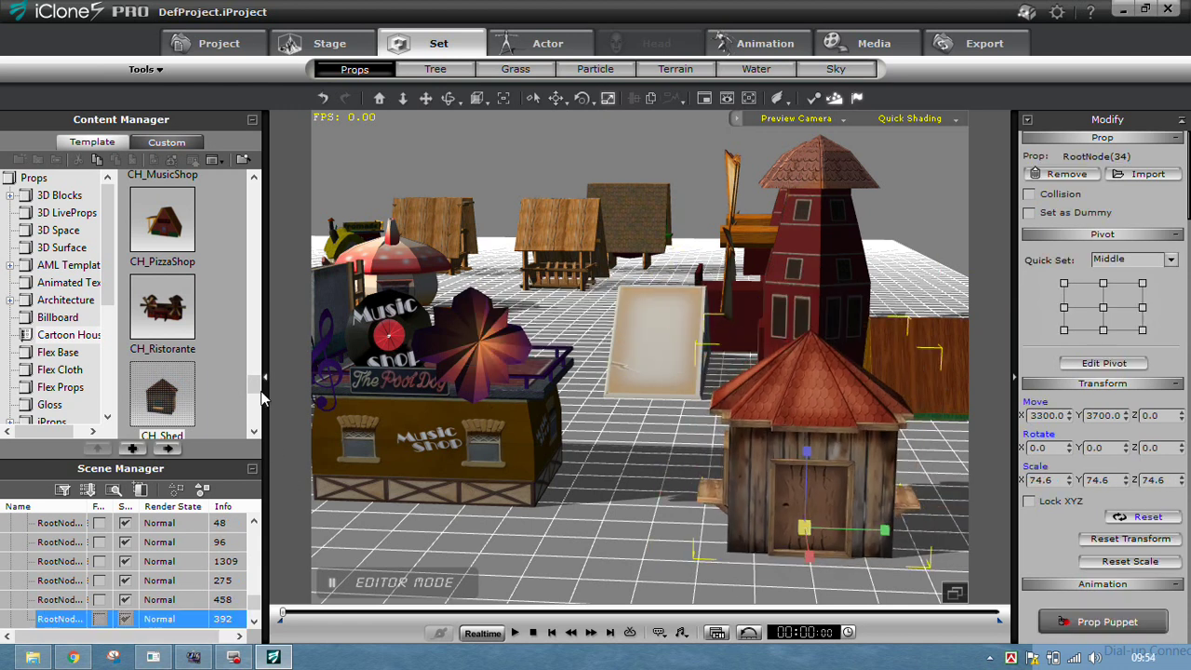
# - Add CH_stub and CH_StubBroken by the music shop, the broken stub at X 3600, Y 3000
pyautogui.moveTo(253, 385); pyautogui.dragTo(254, 400)
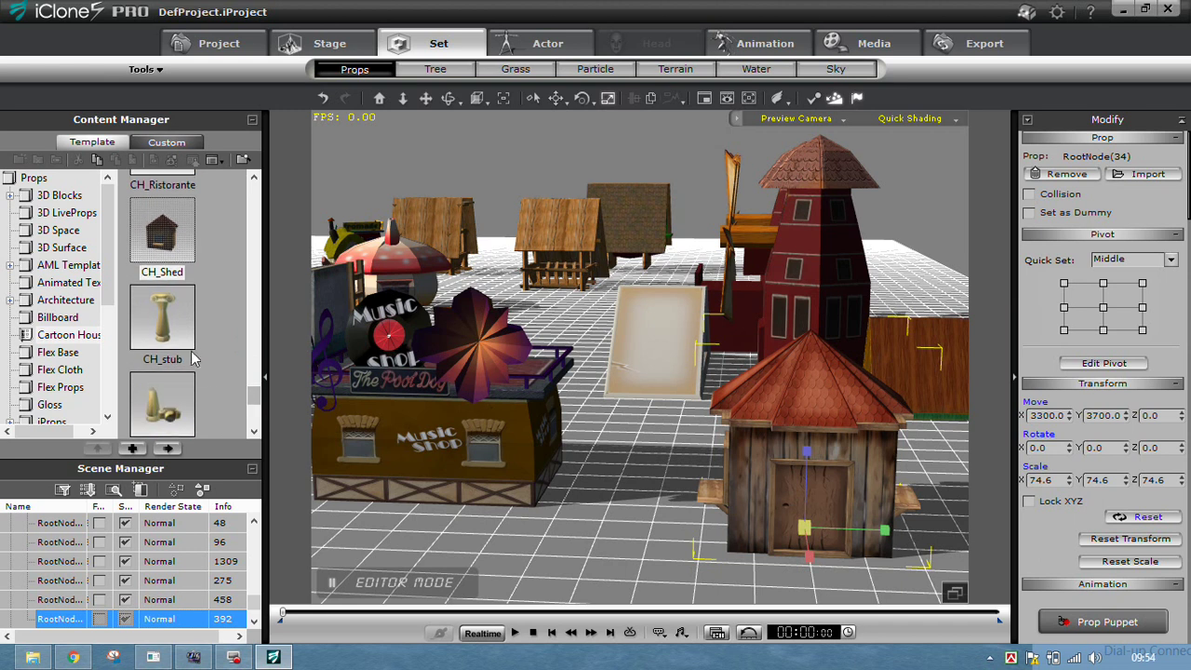
pyautogui.moveTo(160, 324); pyautogui.dragTo(601, 568)
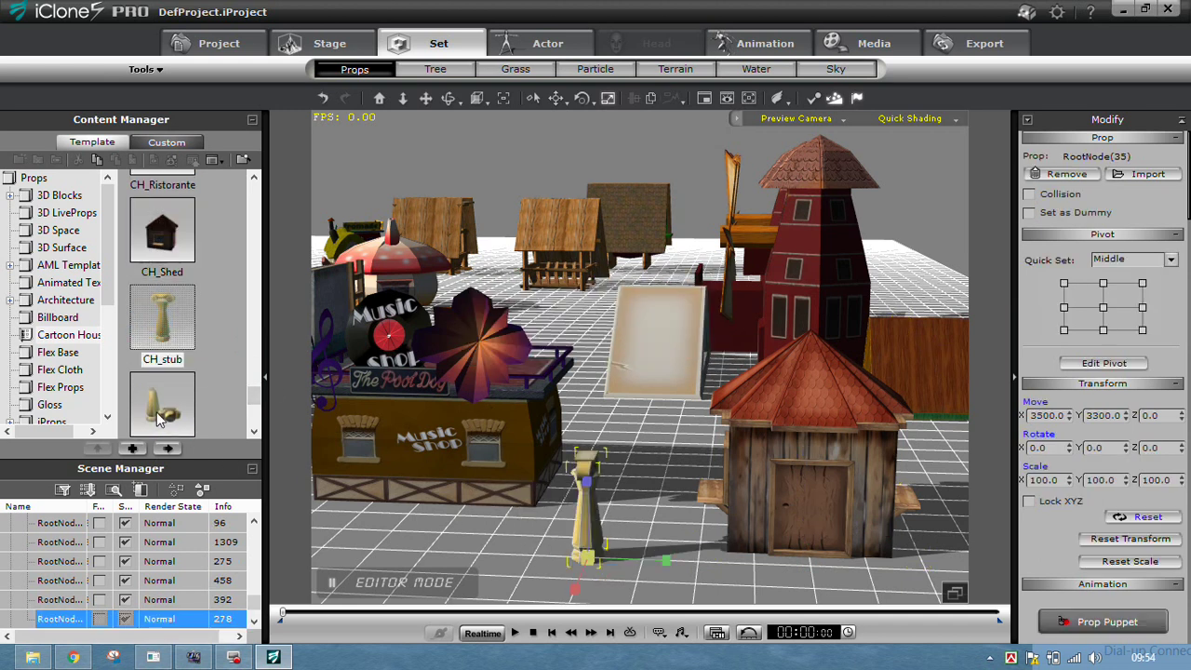
pyautogui.moveTo(159, 419); pyautogui.dragTo(442, 569)
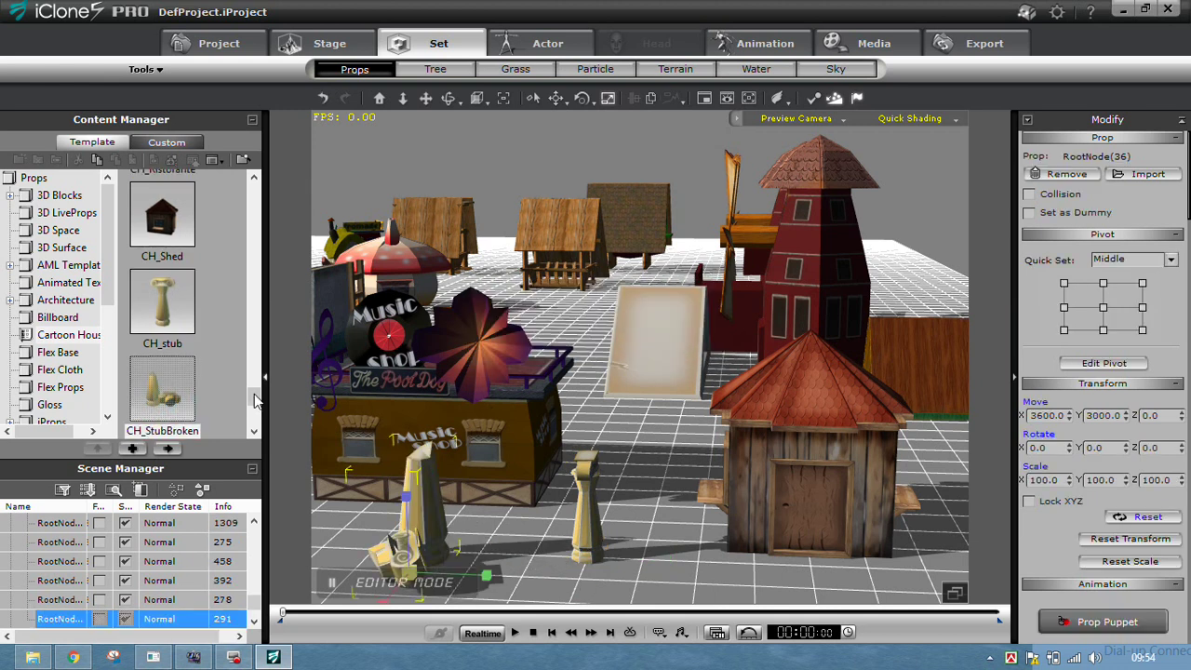
pyautogui.moveTo(258, 400); pyautogui.dragTo(256, 419)
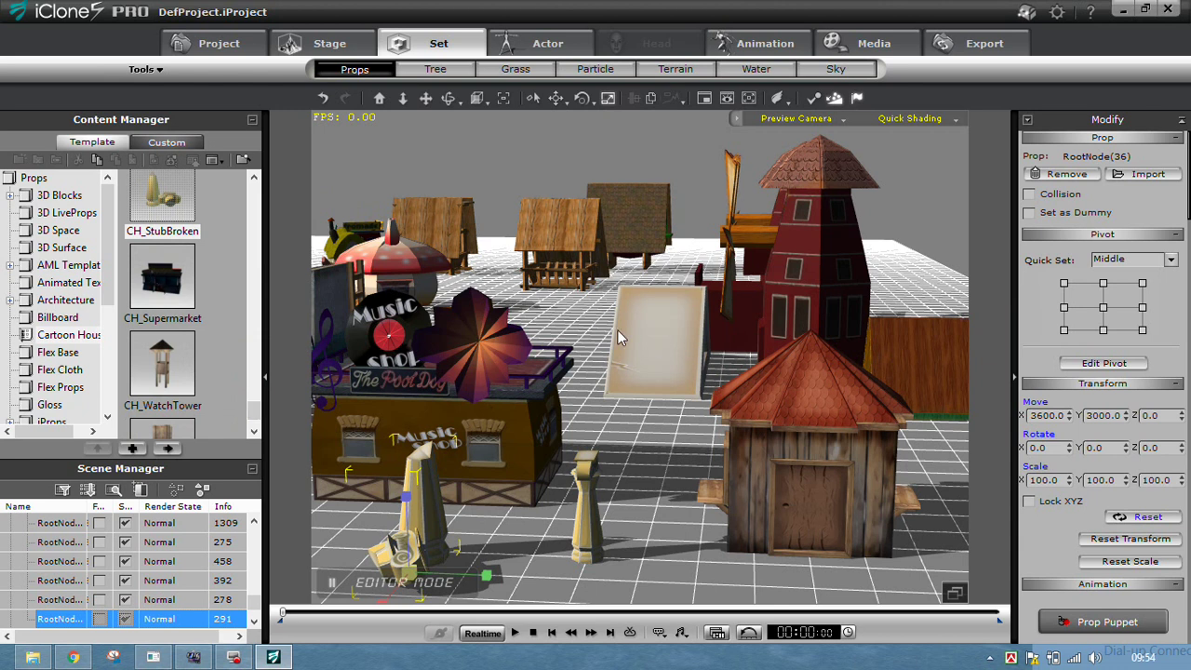
pyautogui.moveTo(636, 374)
pyautogui.mouseDown(button='right')
pyautogui.moveTo(559, 345)
pyautogui.moveTo(317, 377)
pyautogui.mouseUp(button='right')
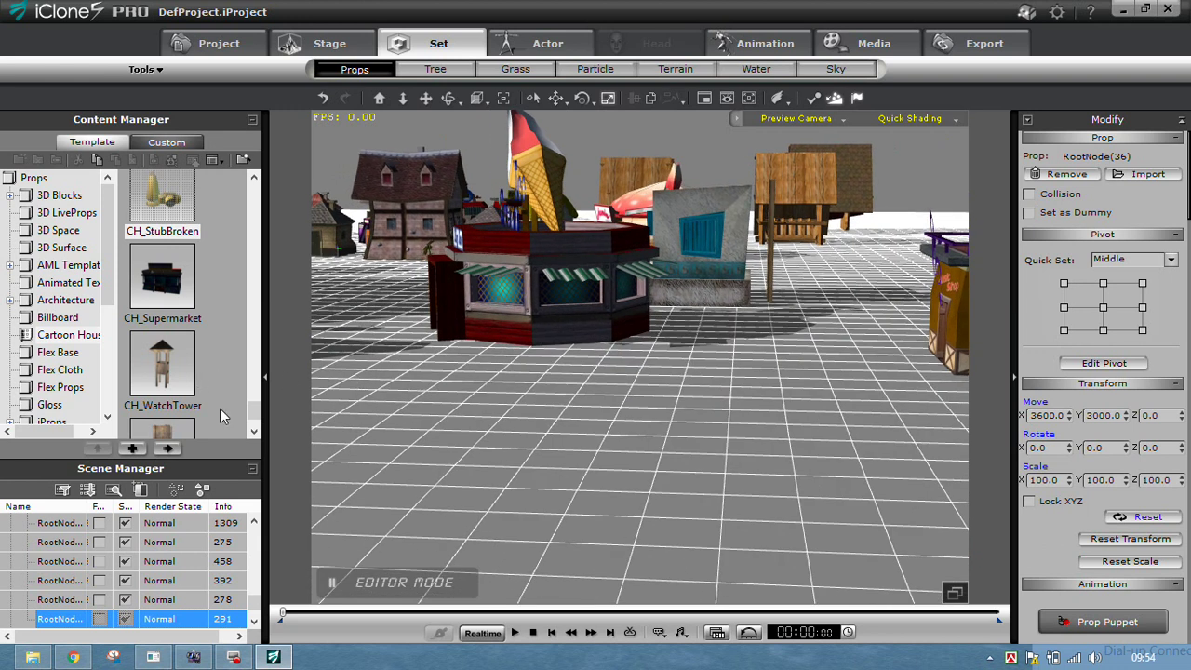
# - Place CH_WatchTower beside the left-hand shop and CH_WatchTower2 at X 3500, Y 1900 before the central shop
pyautogui.moveTo(162, 285); pyautogui.dragTo(797, 384)
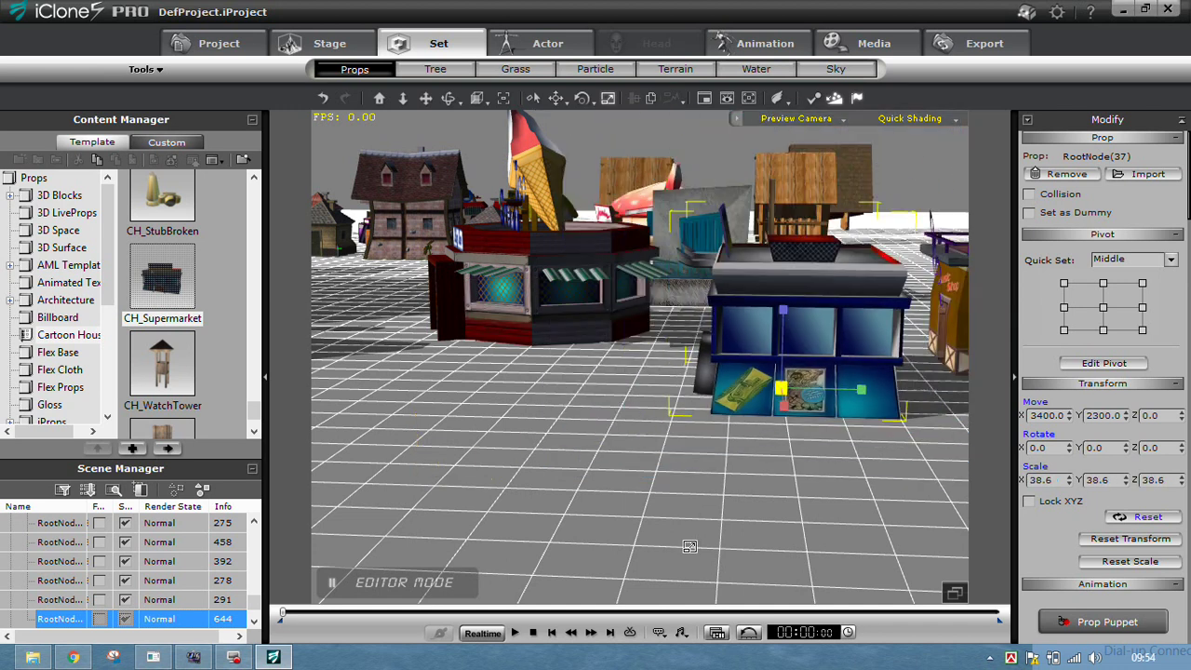
pyautogui.moveTo(172, 377); pyautogui.dragTo(393, 355)
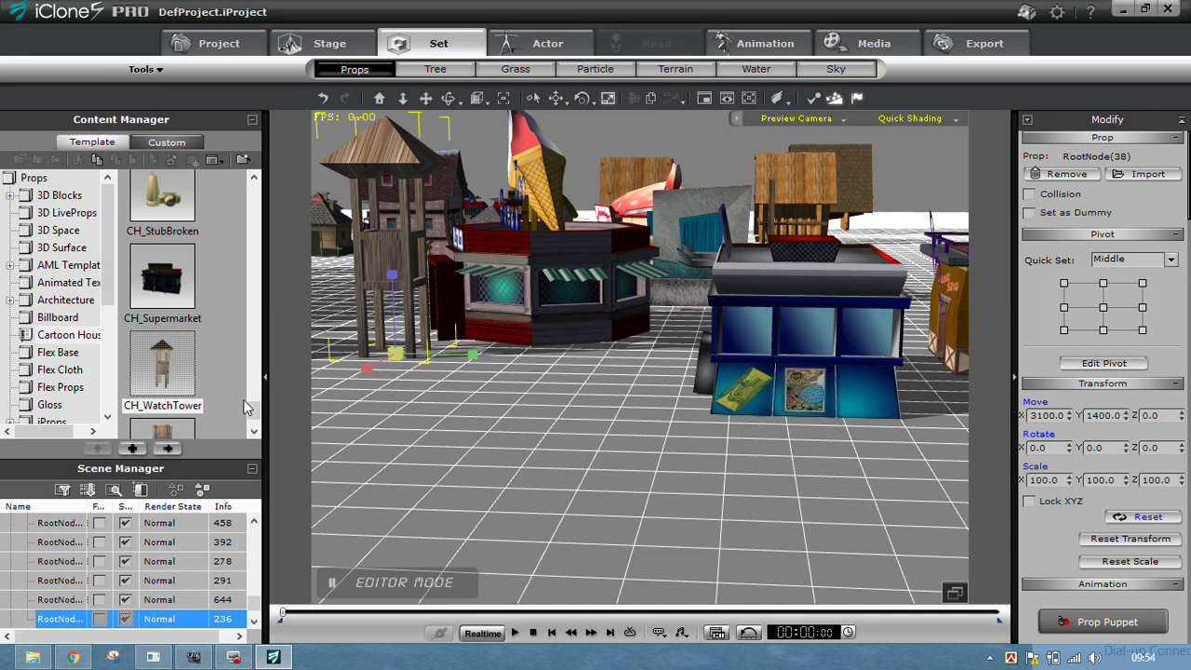
pyautogui.moveTo(162, 363); pyautogui.dragTo(570, 405)
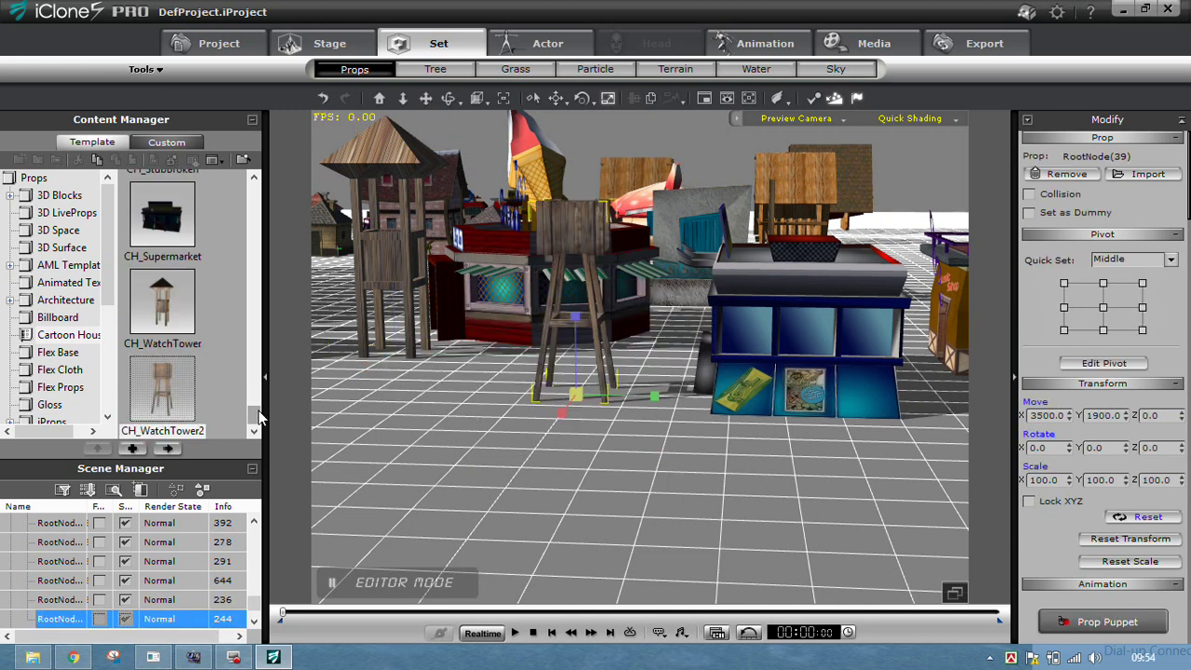
pyautogui.moveTo(259, 416); pyautogui.dragTo(246, 182)
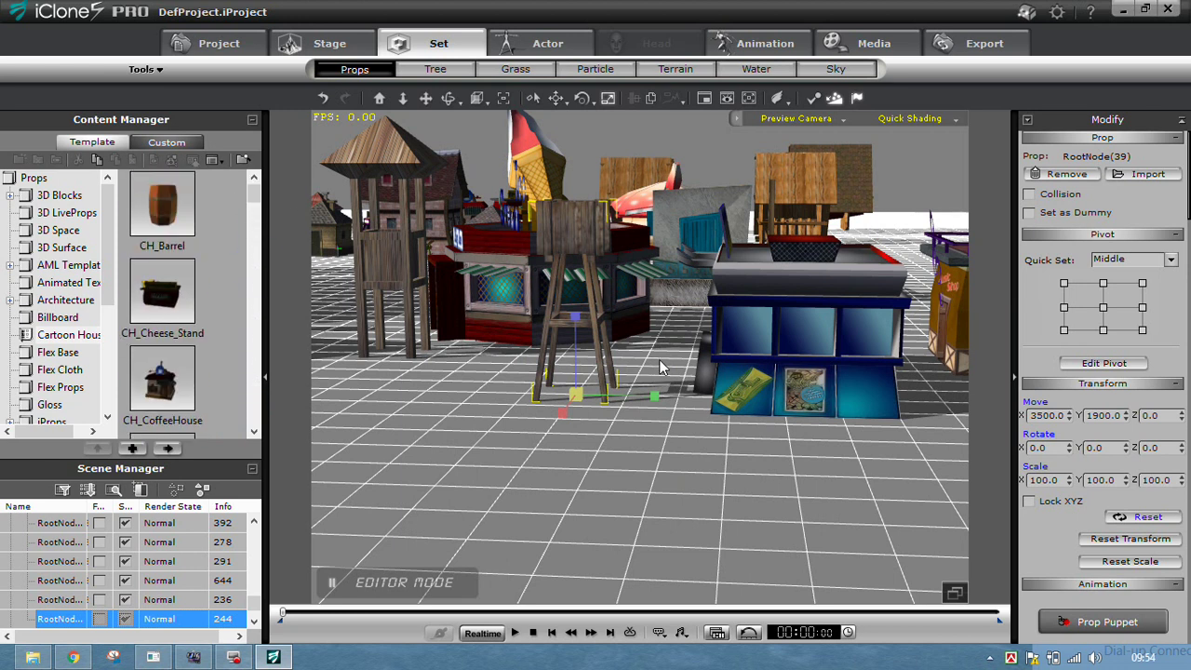
pyautogui.moveTo(657, 356)
pyautogui.mouseDown(button='right')
pyautogui.moveTo(742, 412)
pyautogui.moveTo(562, 424)
pyautogui.moveTo(725, 358)
pyautogui.mouseUp(button='right')
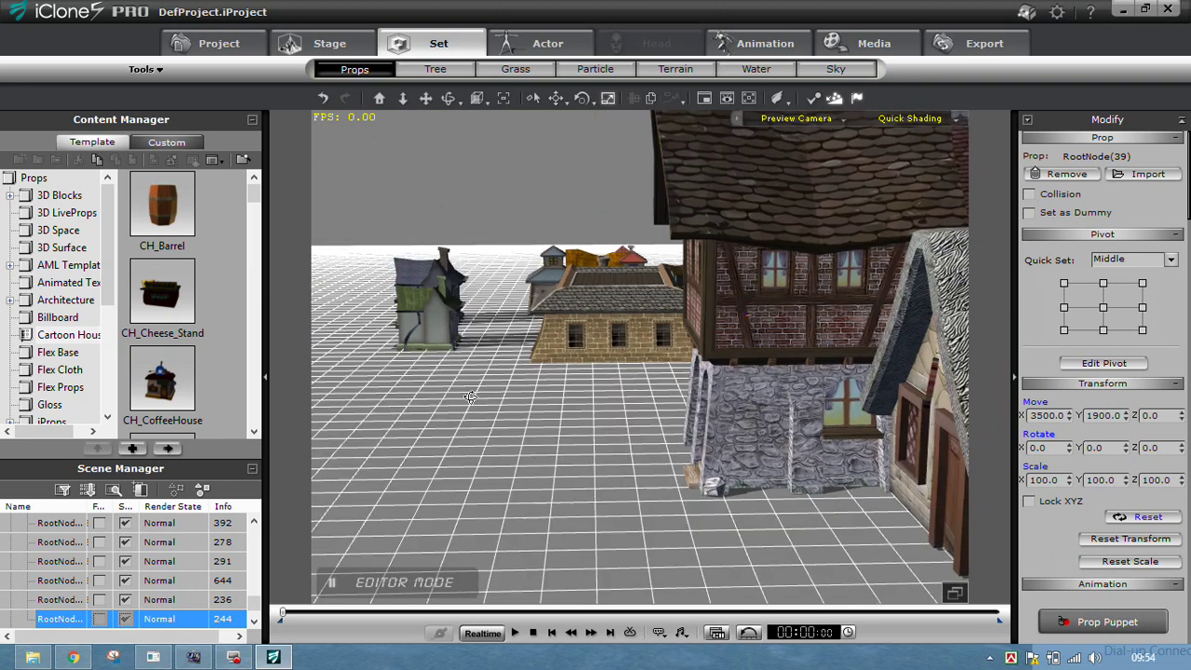
# - Focus on the stone-and-timber house, then orbit and zoom to view the village from higher and side angles
pyautogui.doubleClick(756, 351)
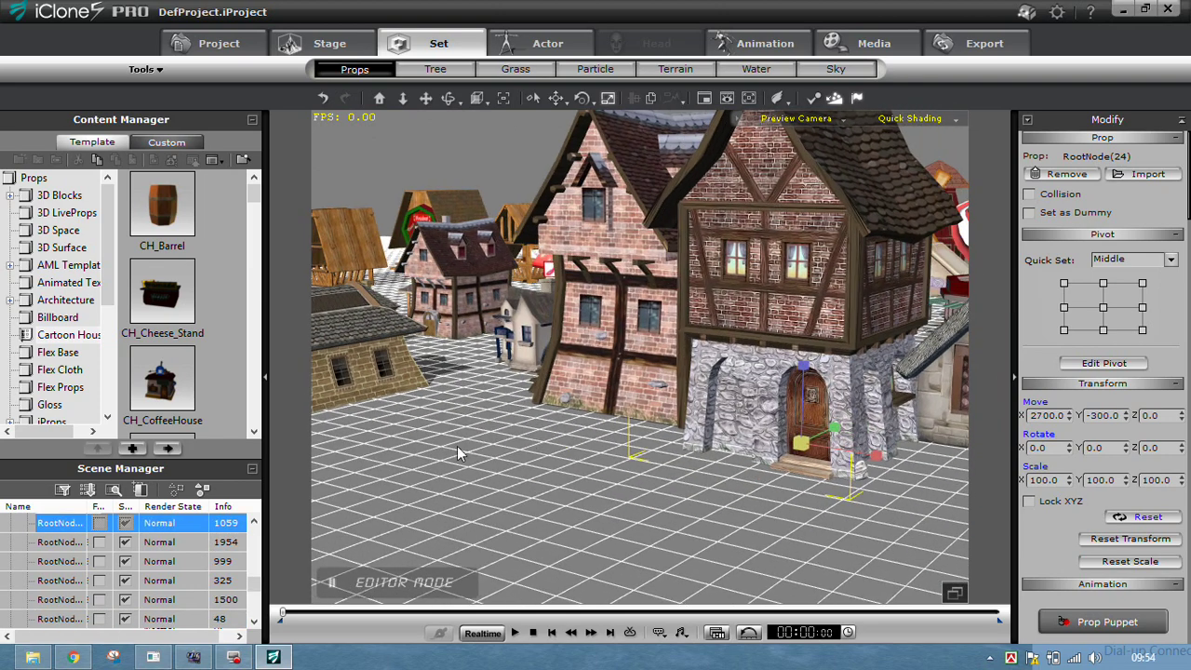
pyautogui.moveTo(456, 445); pyautogui.dragTo(625, 461, button='right')
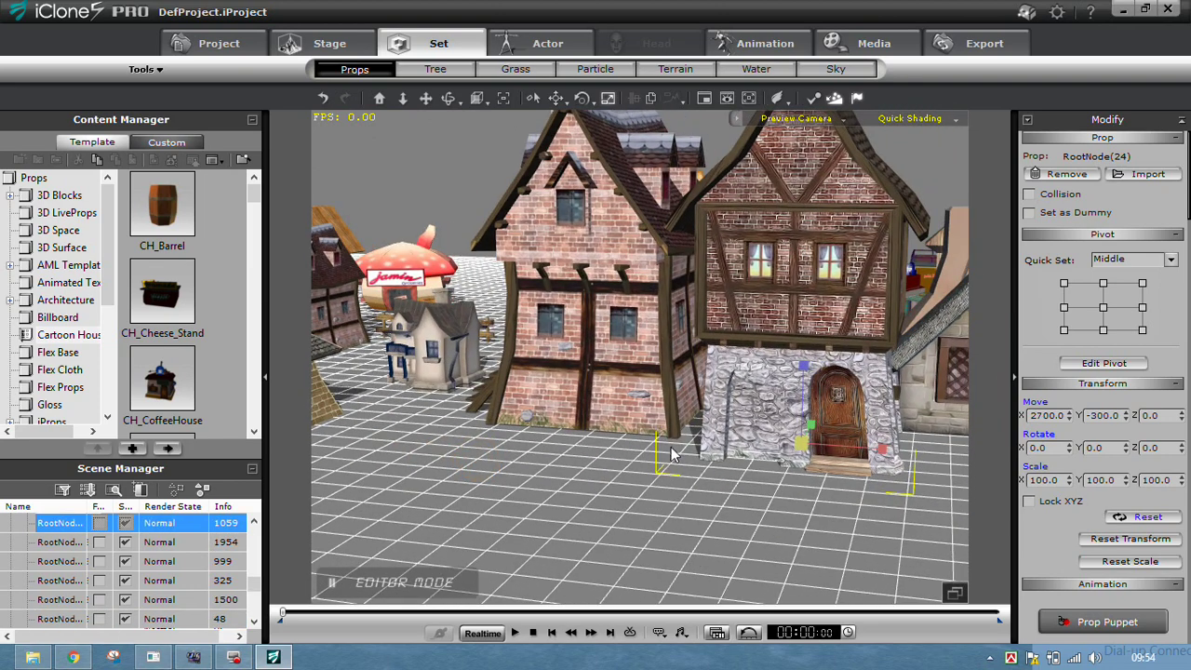
pyautogui.scroll(-5, 675, 460)
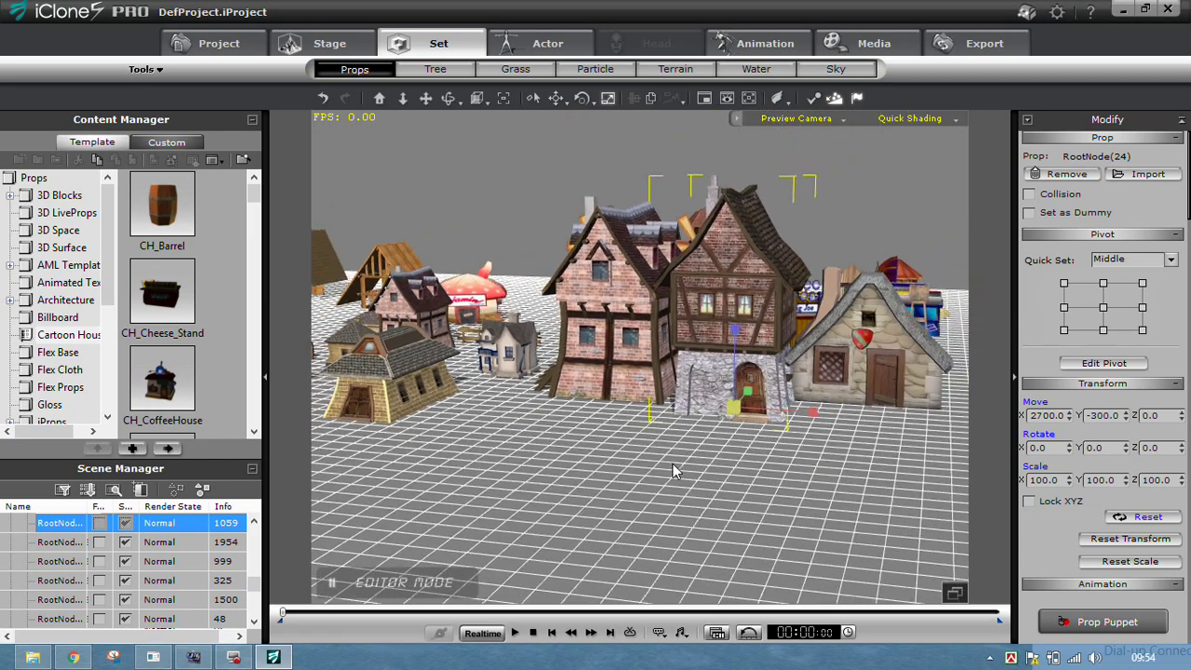
pyautogui.scroll(-3, 676, 470)
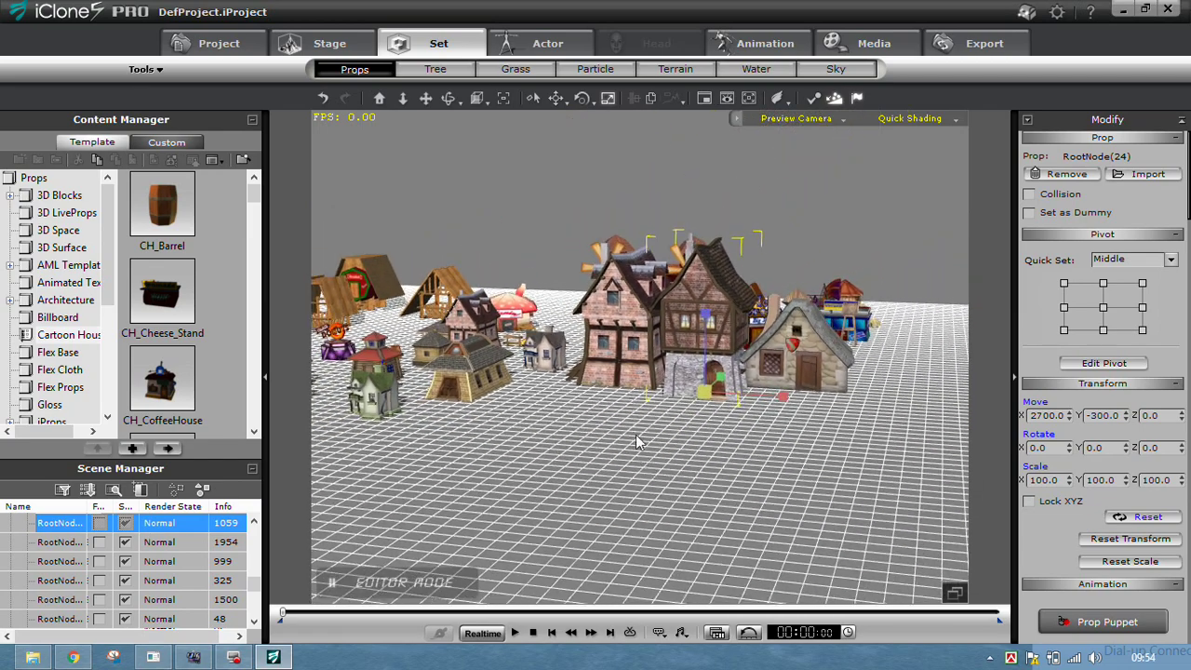
pyautogui.moveTo(636, 435)
pyautogui.mouseDown(button='right')
pyautogui.moveTo(584, 435)
pyautogui.moveTo(484, 552)
pyautogui.moveTo(475, 438)
pyautogui.mouseUp(button='right')
pyautogui.moveTo(638, 433); pyautogui.dragTo(624, 483, button='right')
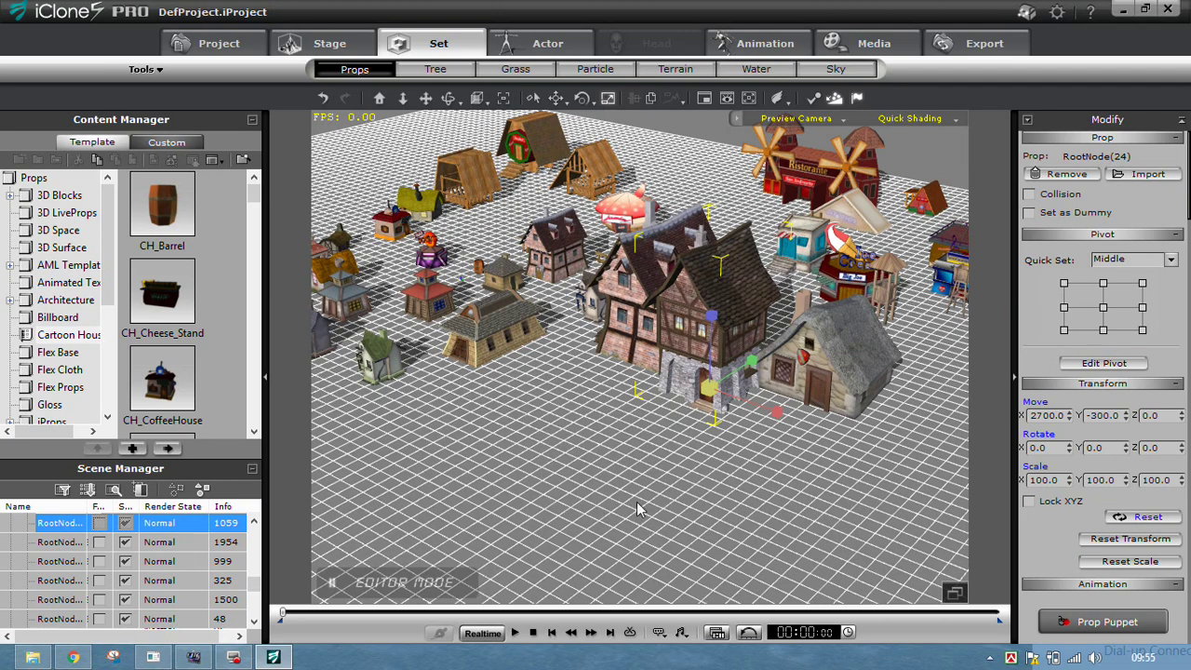
pyautogui.moveTo(661, 459)
pyautogui.mouseDown(button='right')
pyautogui.moveTo(563, 489)
pyautogui.moveTo(630, 448)
pyautogui.moveTo(607, 453)
pyautogui.moveTo(720, 430)
pyautogui.moveTo(558, 443)
pyautogui.moveTo(782, 480)
pyautogui.moveTo(650, 502)
pyautogui.mouseUp(button='right')
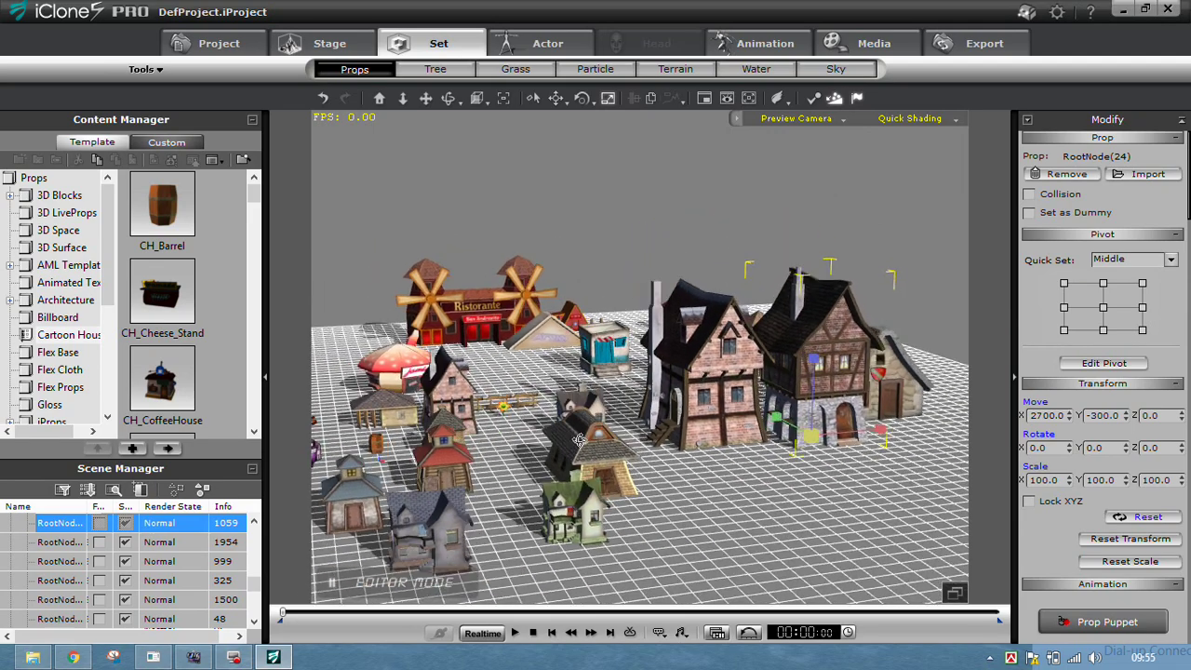
pyautogui.moveTo(649, 503)
pyautogui.mouseDown(button='right')
pyautogui.moveTo(665, 445)
pyautogui.moveTo(697, 457)
pyautogui.mouseUp(button='right')
pyautogui.scroll(2, 654, 469)
pyautogui.scroll(3, 655, 470)
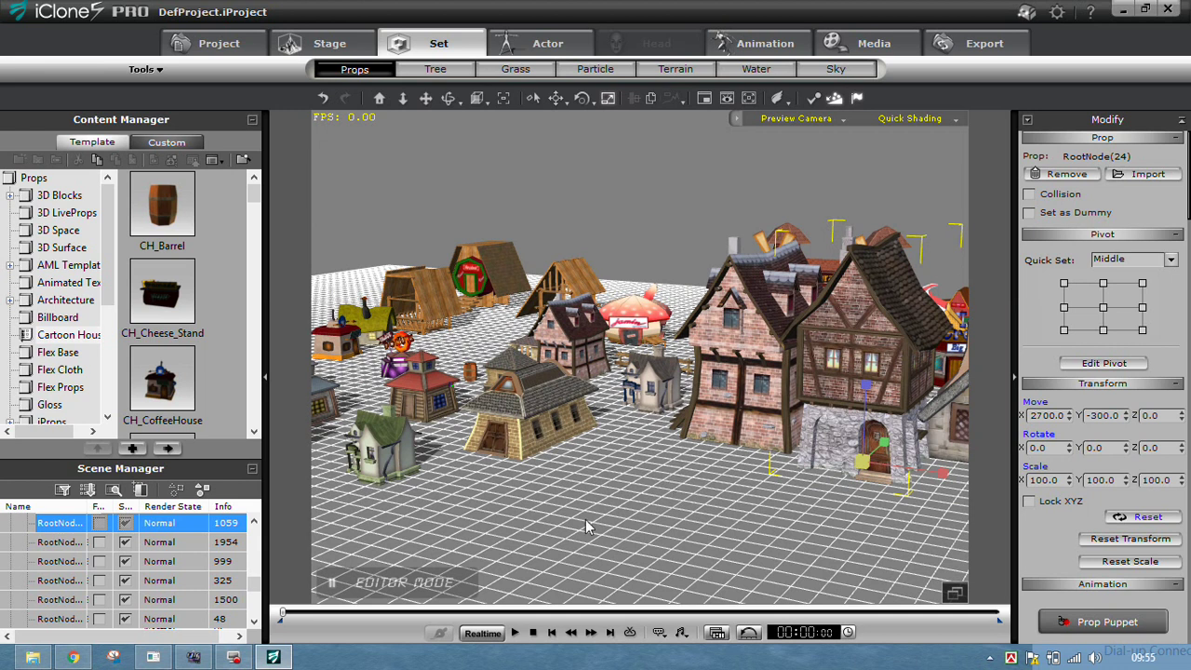
# - Create 'New Text Document' in the Iclone 5 download file folder and open it in Notepad
pyautogui.click(38, 661)
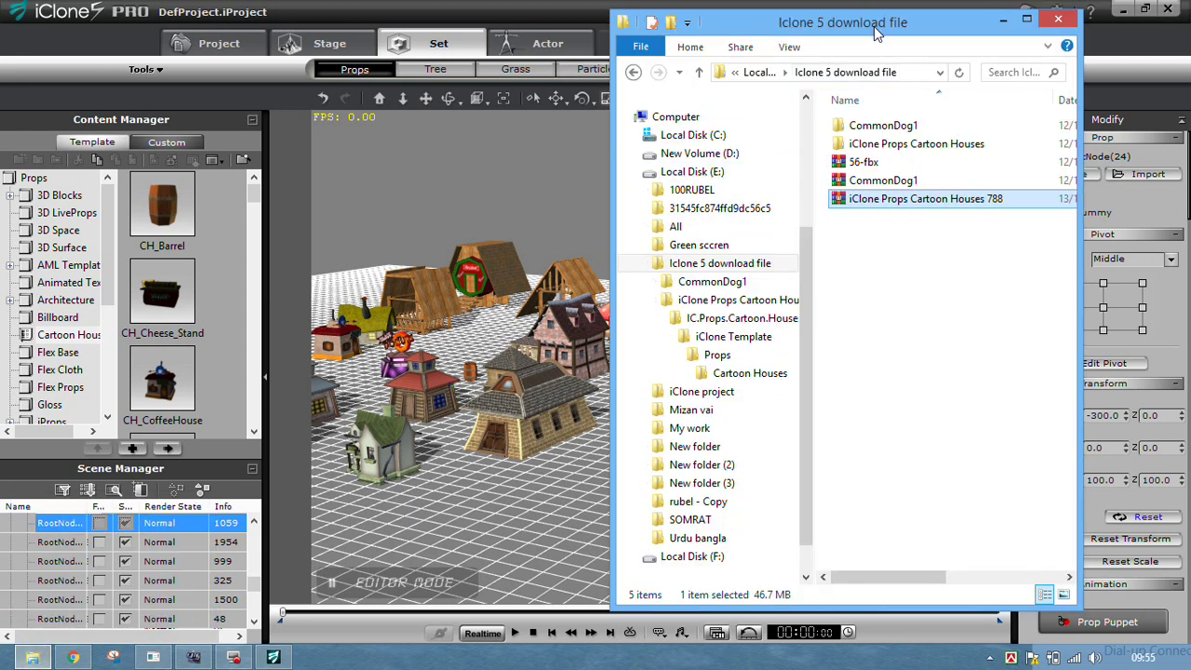
pyautogui.moveTo(874, 33); pyautogui.dragTo(514, 82)
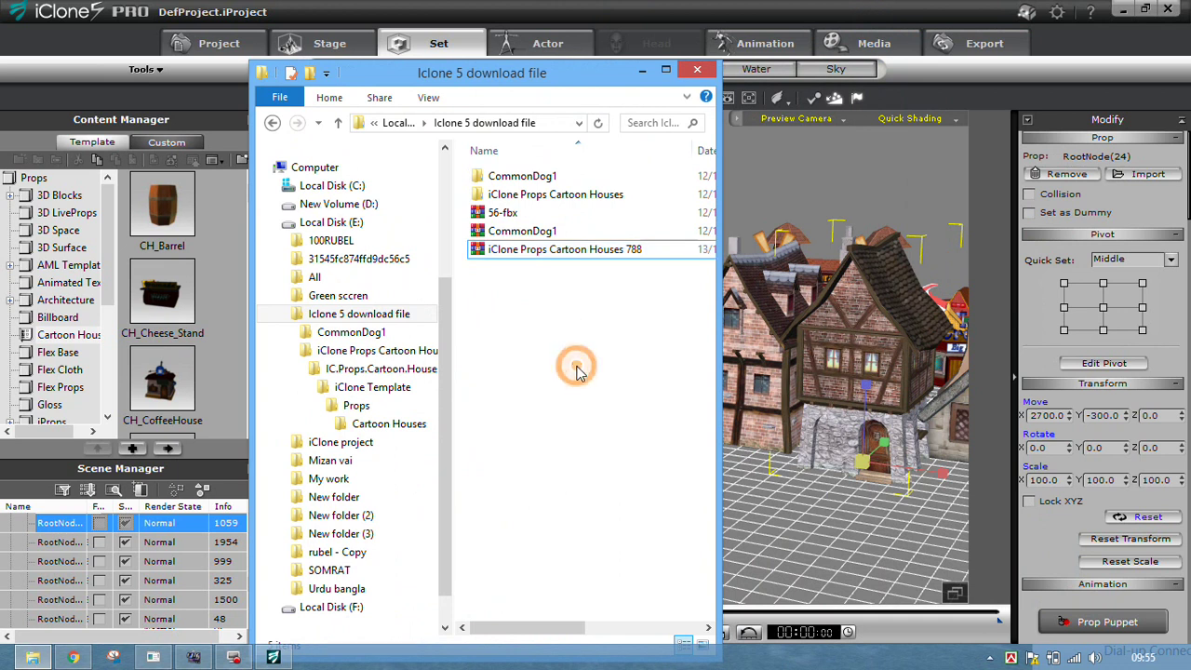
pyautogui.rightClick(576, 370)
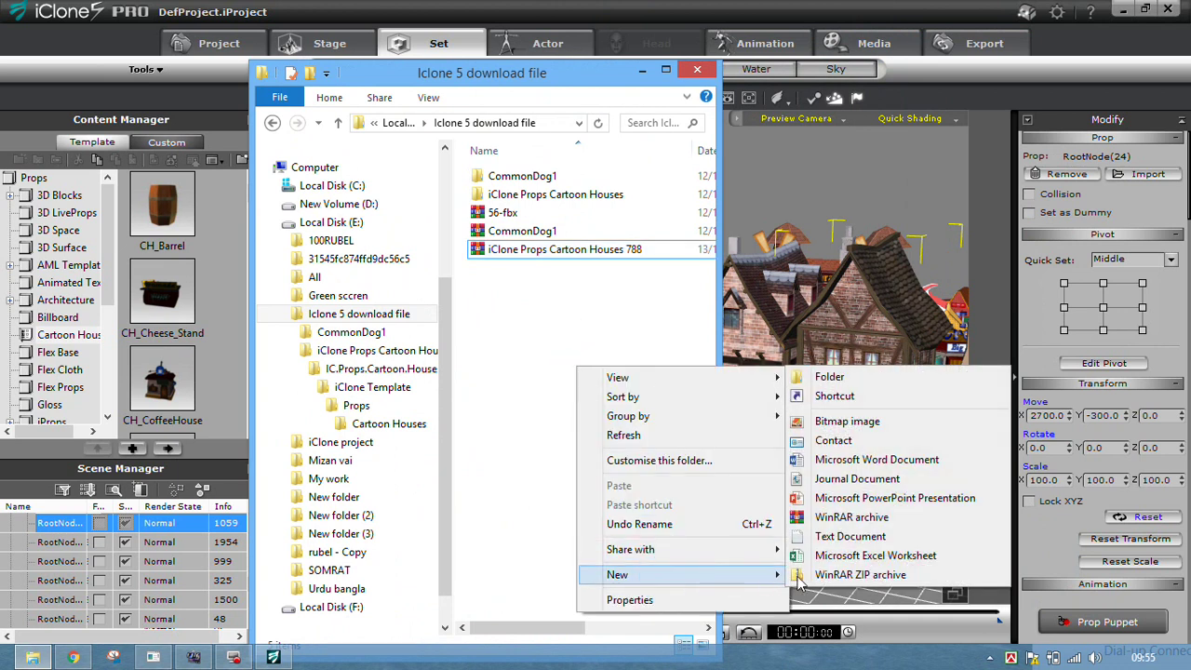
pyautogui.click(849, 536)
pyautogui.click(513, 300)
pyautogui.doubleClick(484, 268)
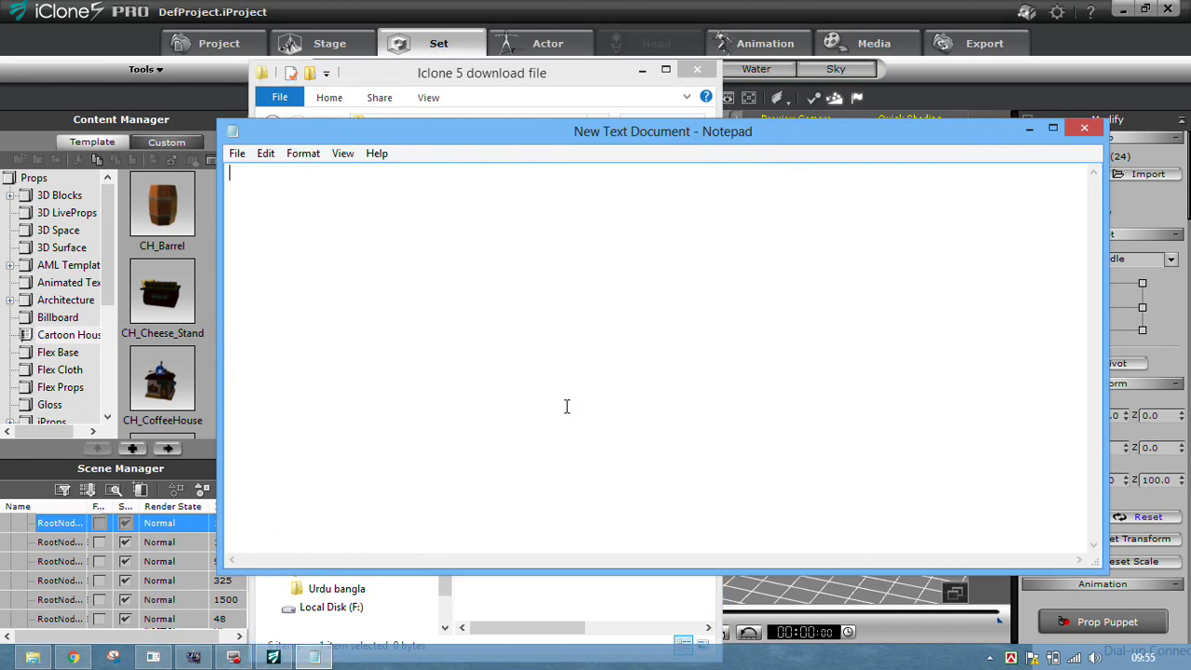
# - Set the Notepad font to Consolas Regular at size 22
pyautogui.click(303, 154)
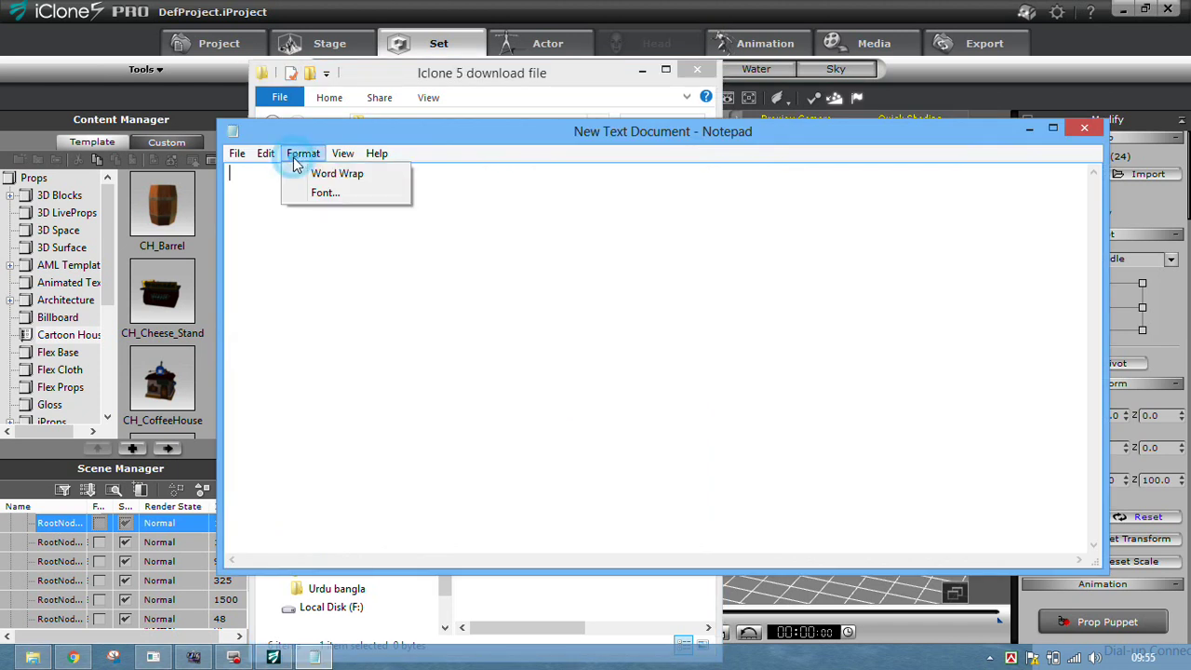
pyautogui.click(335, 192)
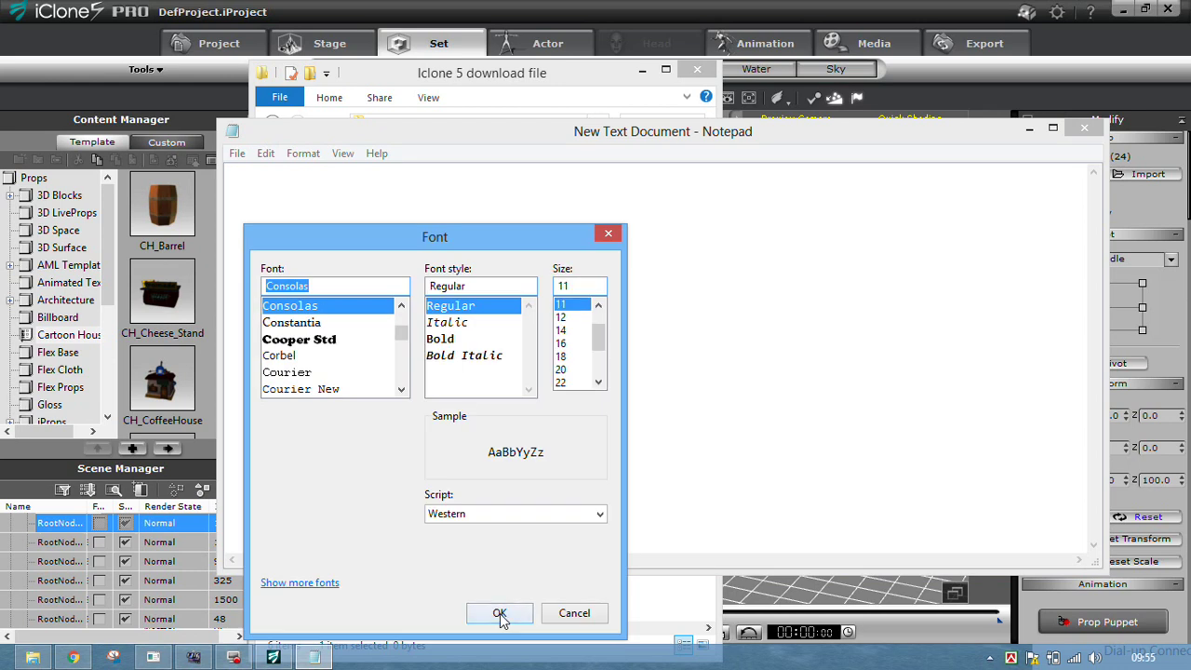
pyautogui.click(561, 358)
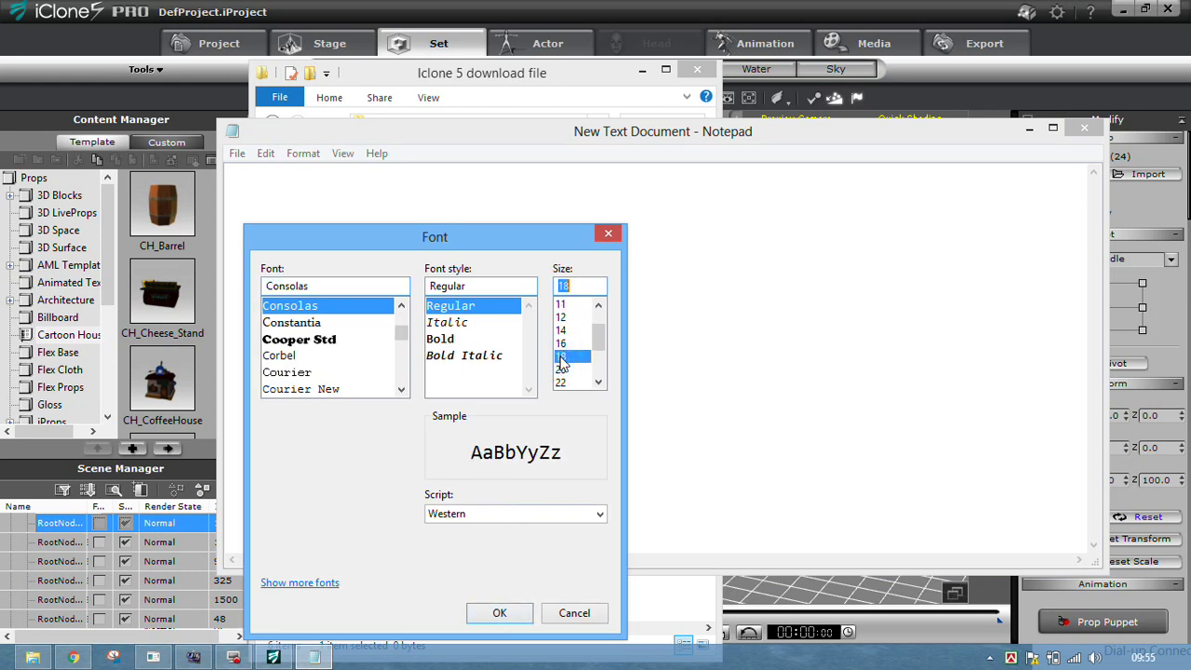
pyautogui.click(564, 383)
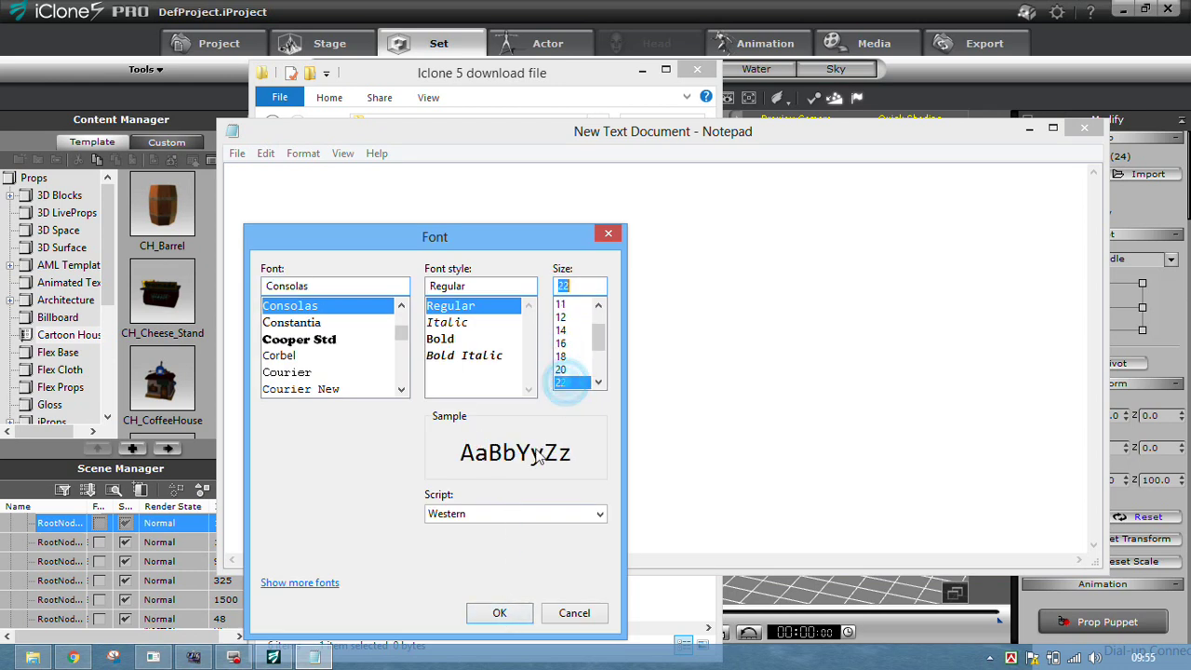
pyautogui.click(501, 614)
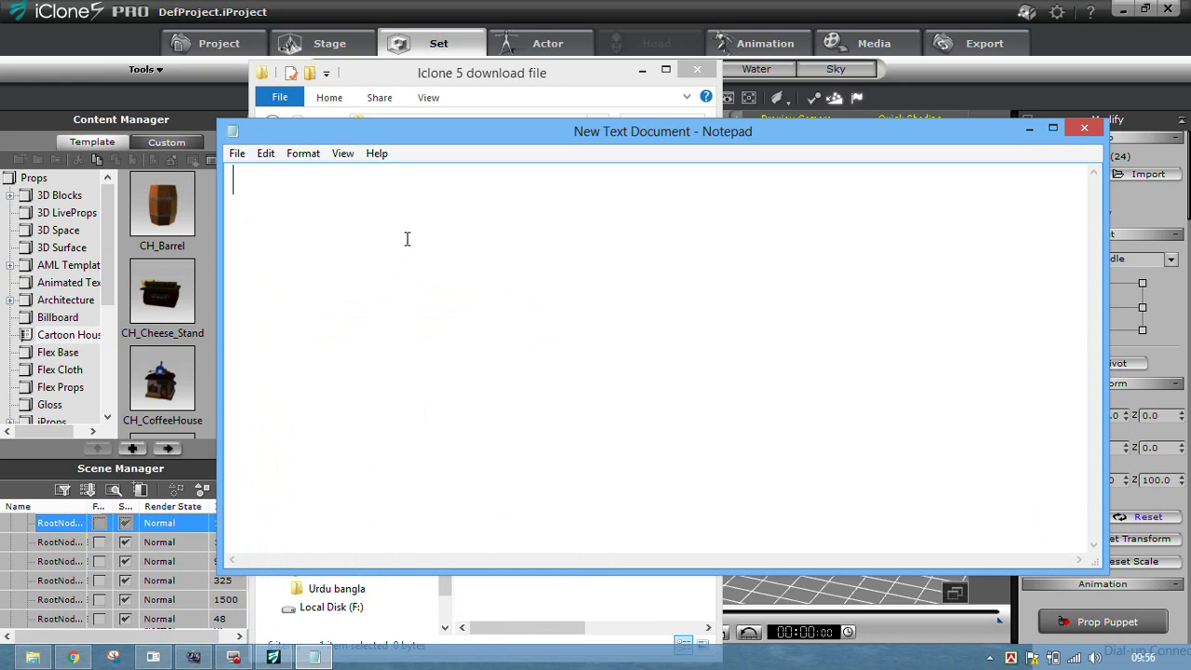
# - Type the first line 'Thanks for play'
pyautogui.write('Th')
pyautogui.write('anks for')
pyautogui.doubleClick(407, 239)
pyautogui.click(407, 239)
pyautogui.click(407, 265)
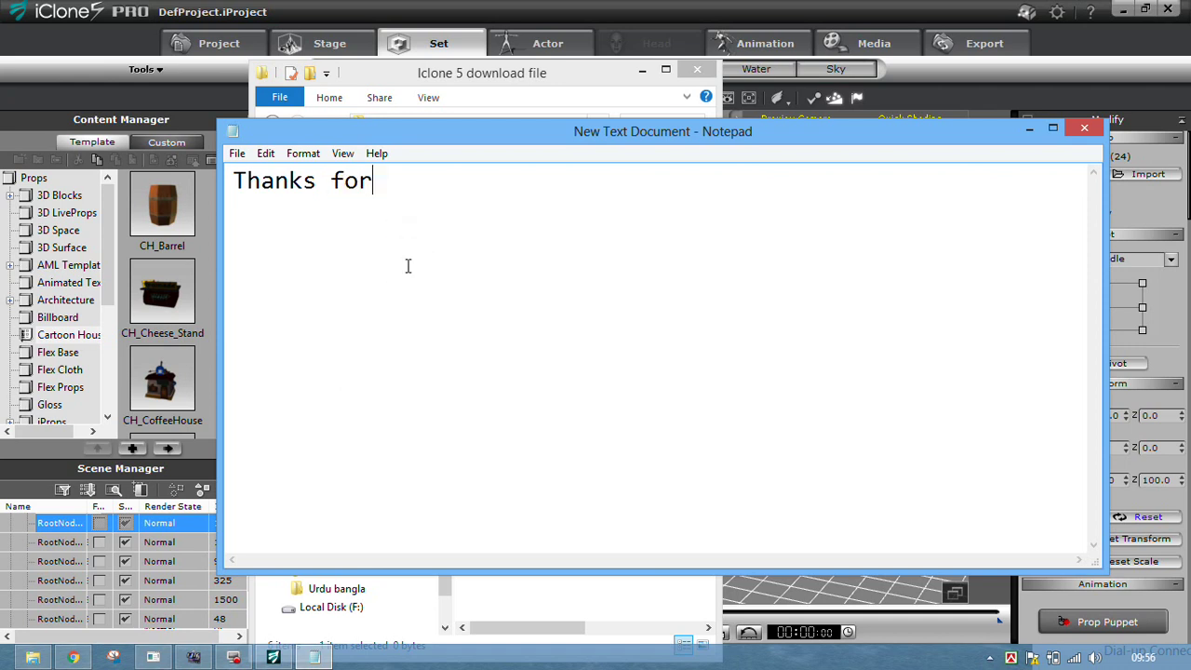
pyautogui.click(407, 266)
pyautogui.click(407, 281)
pyautogui.write('play')
pyautogui.click(414, 505)
pyautogui.click(414, 504)
pyautogui.click(529, 202)
# - Add the 'Rar file password' line and type the archive's password beneath it
pyautogui.click(449, 253)
pyautogui.write('Ra')
pyautogui.write('r file')
pyautogui.click(424, 400)
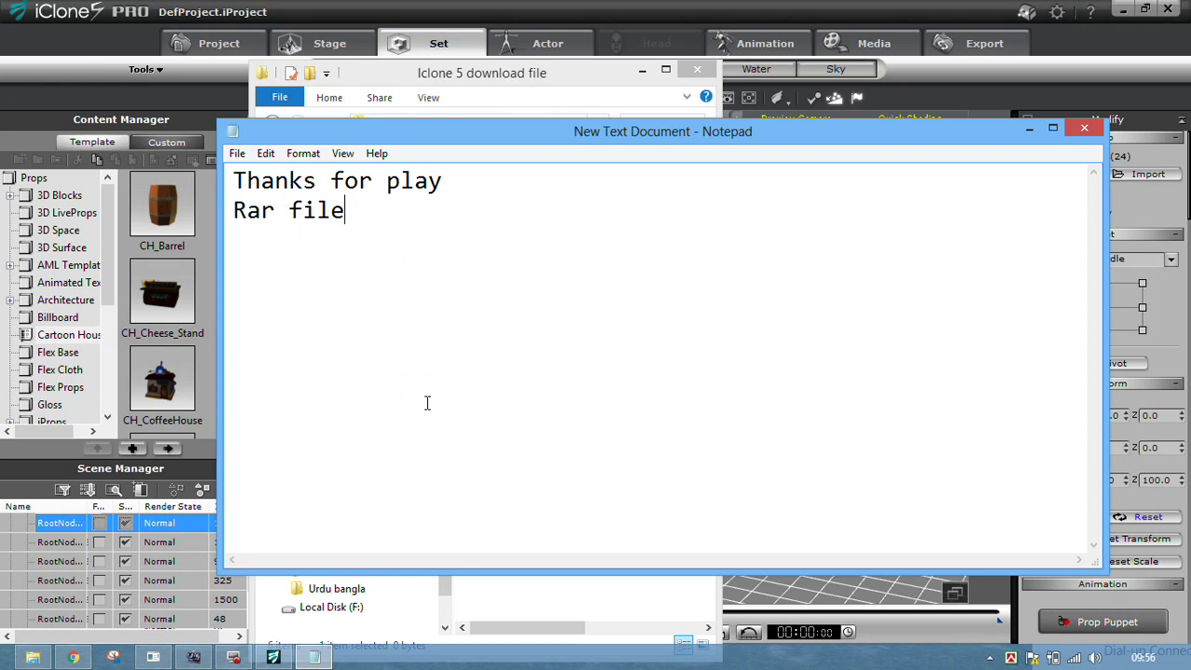
pyautogui.write('pass')
pyautogui.click(424, 401)
pyautogui.write('o')
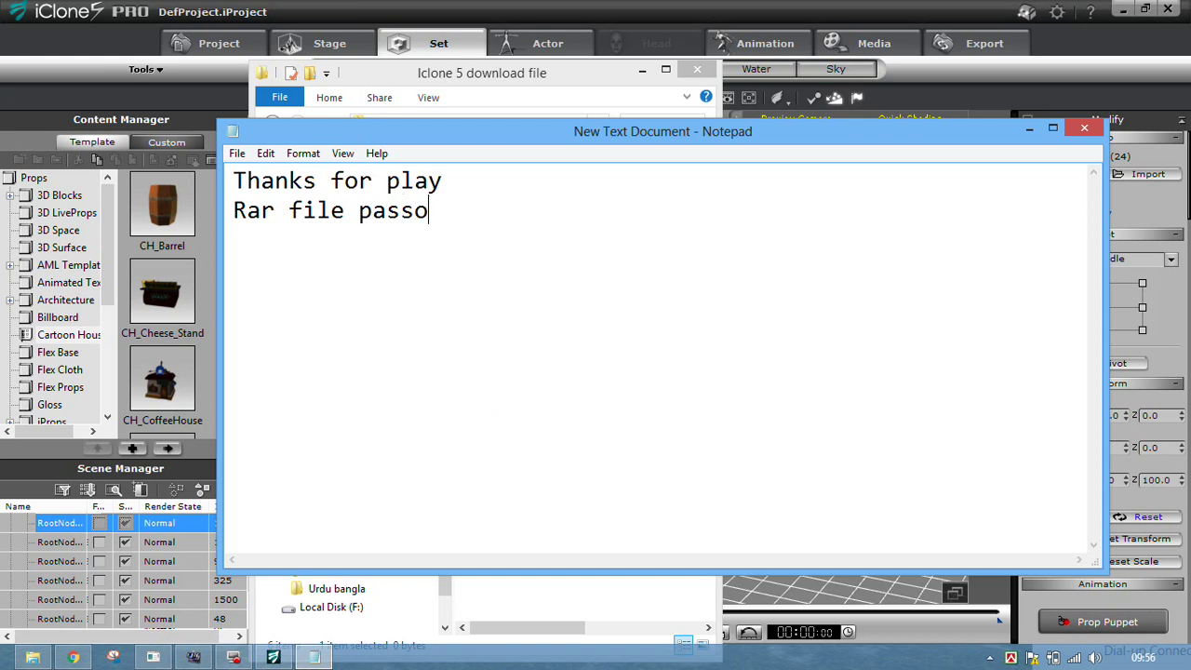
pyautogui.press('BackSpace')
pyautogui.write('wo')
pyautogui.click(427, 439)
pyautogui.click(472, 400)
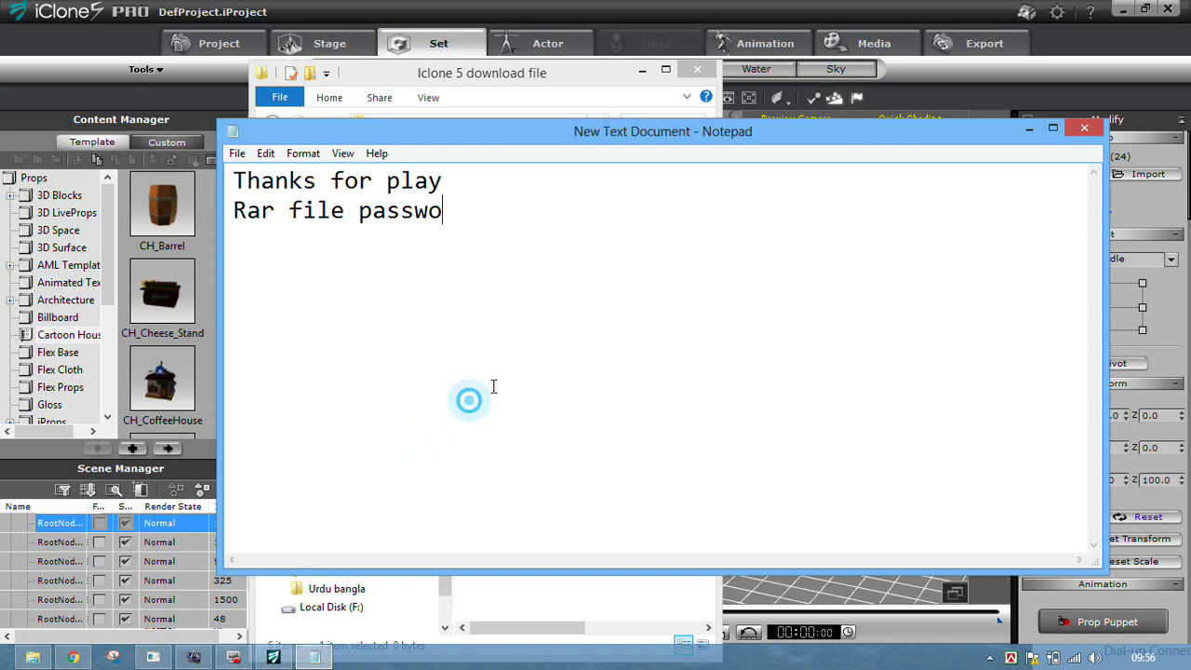
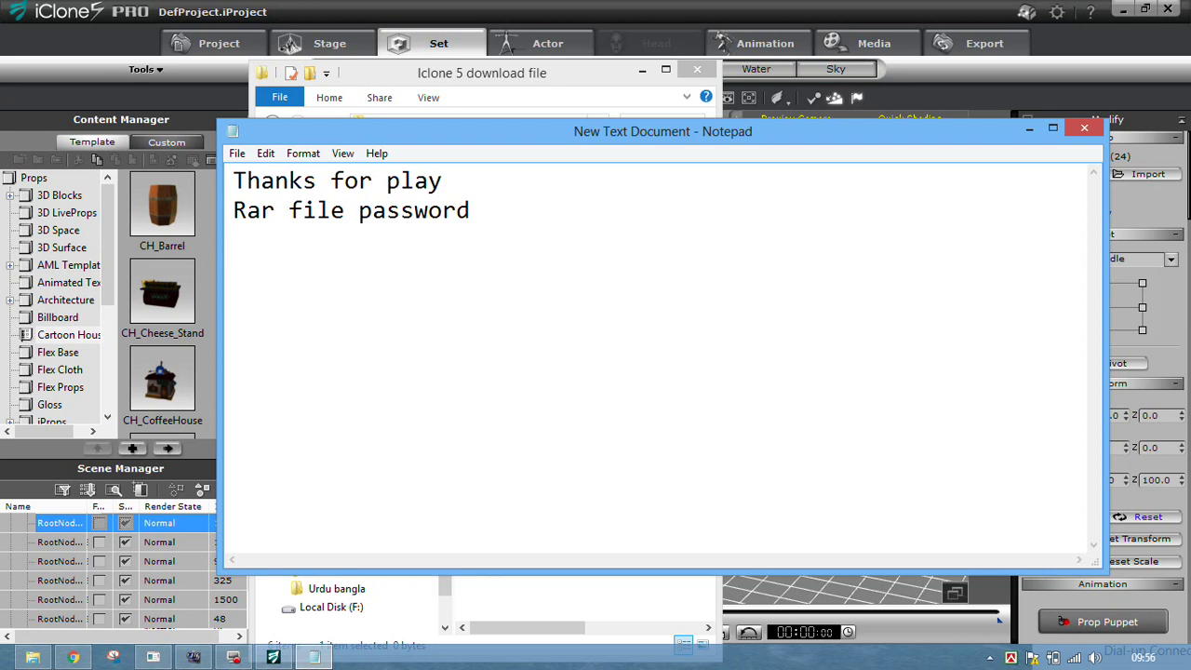
pyautogui.moveTo(227, 244); pyautogui.dragTo(319, 248)
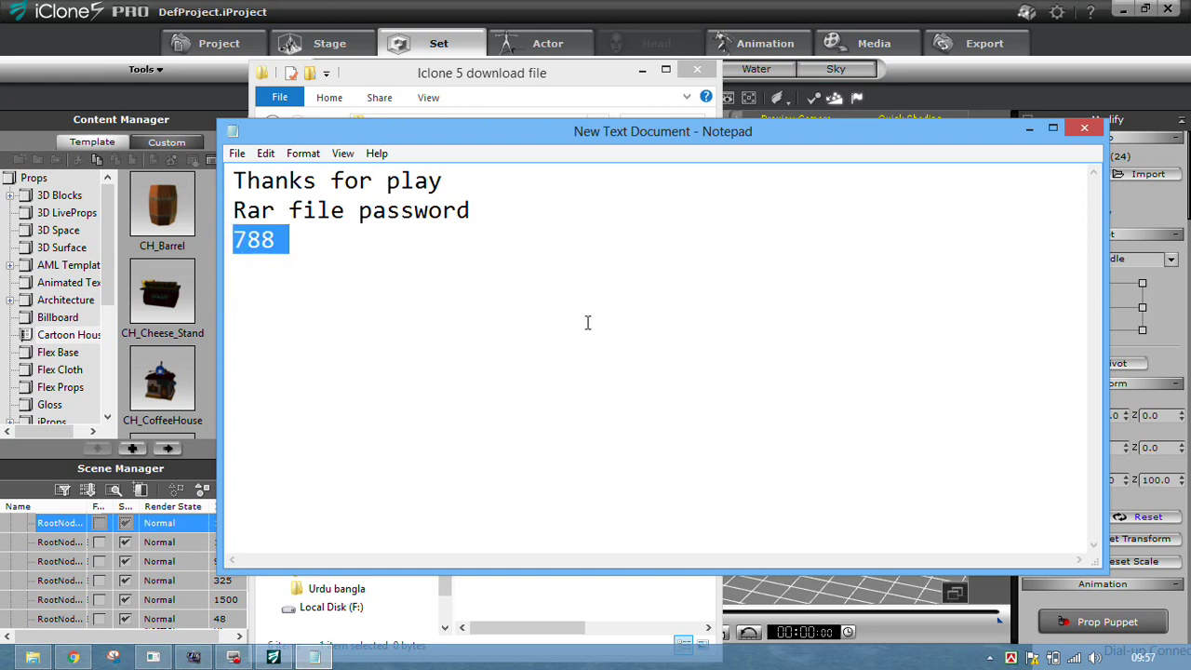
pyautogui.click(618, 329)
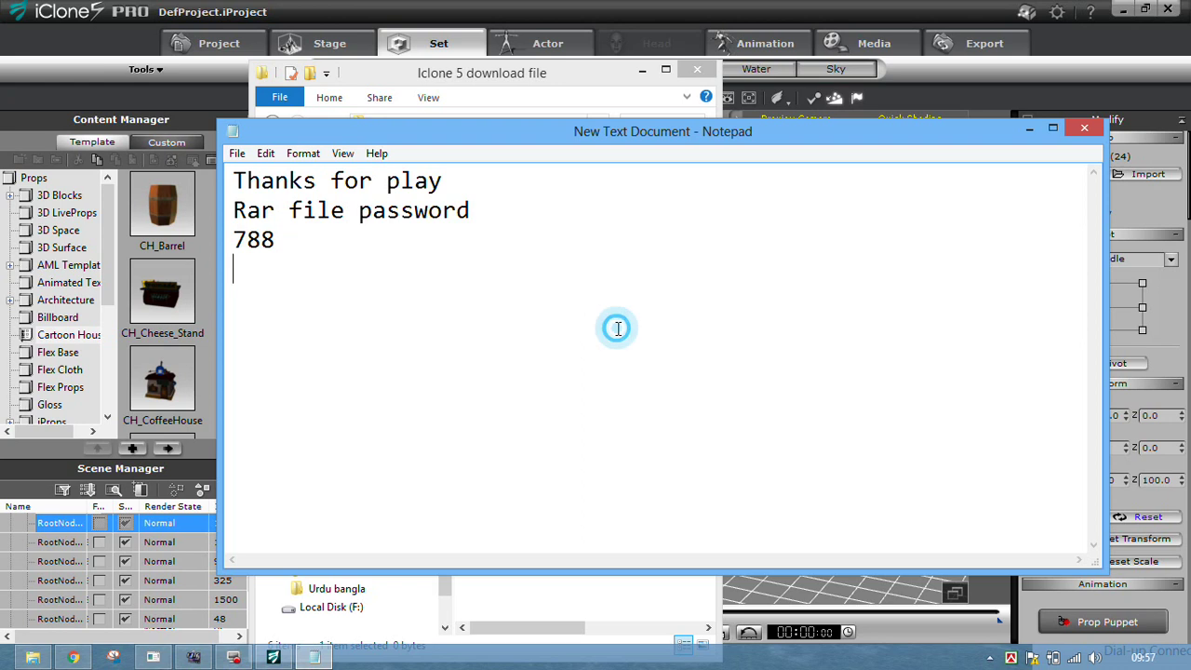